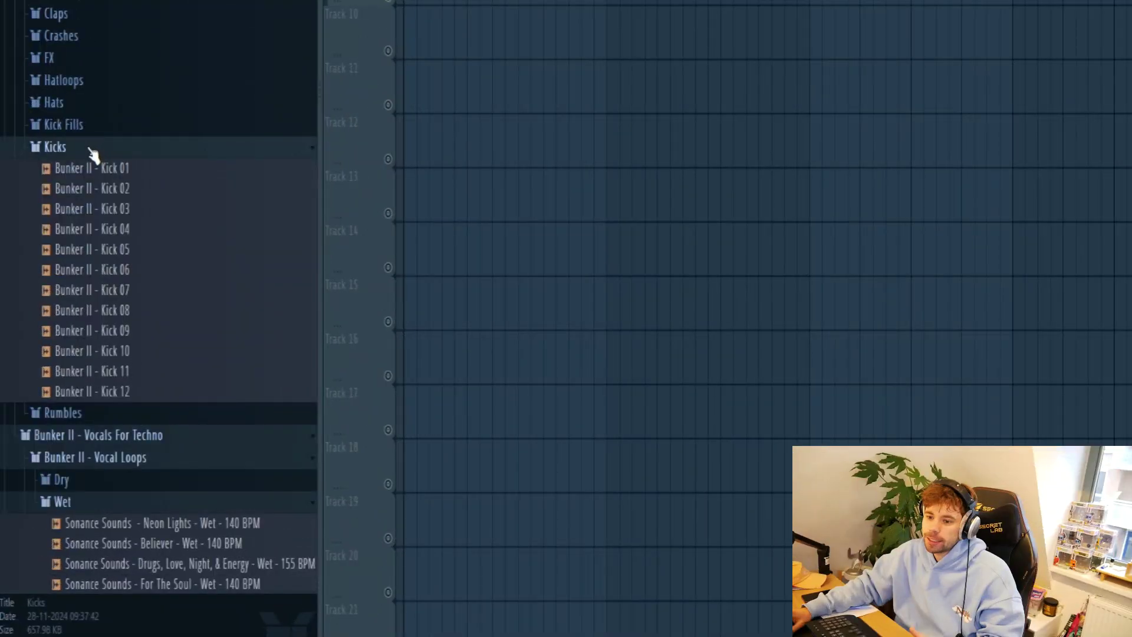
Preview the Bunker II kick samples and place Kick 01 on all four beats of bar 9 in the playlist
click(73, 189)
click(79, 174)
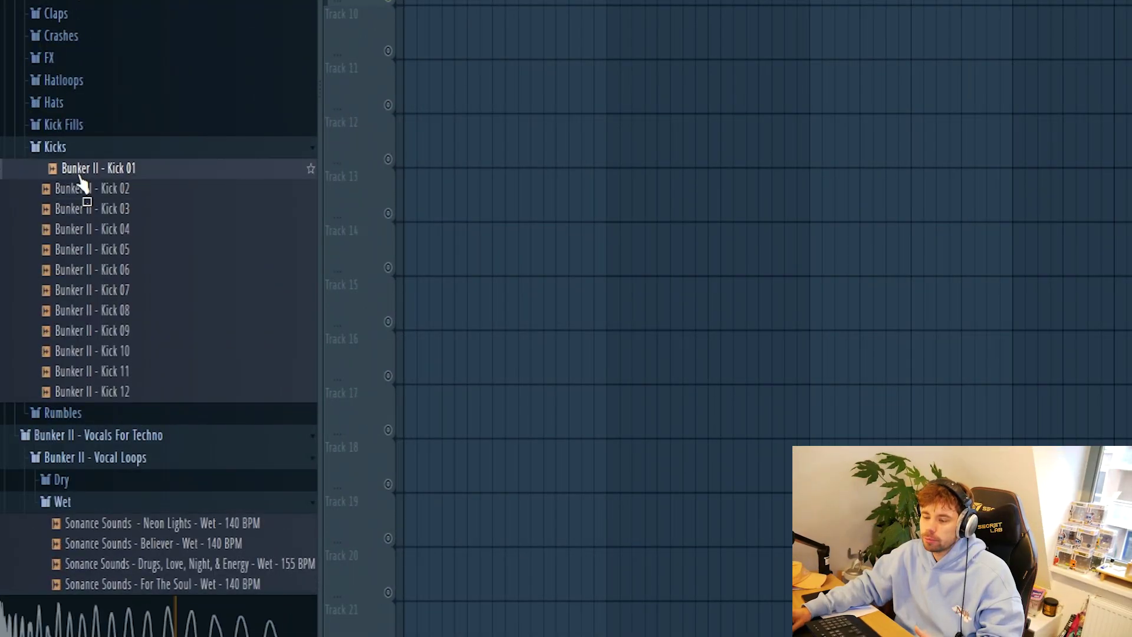
drag(68, 185, 368, 153)
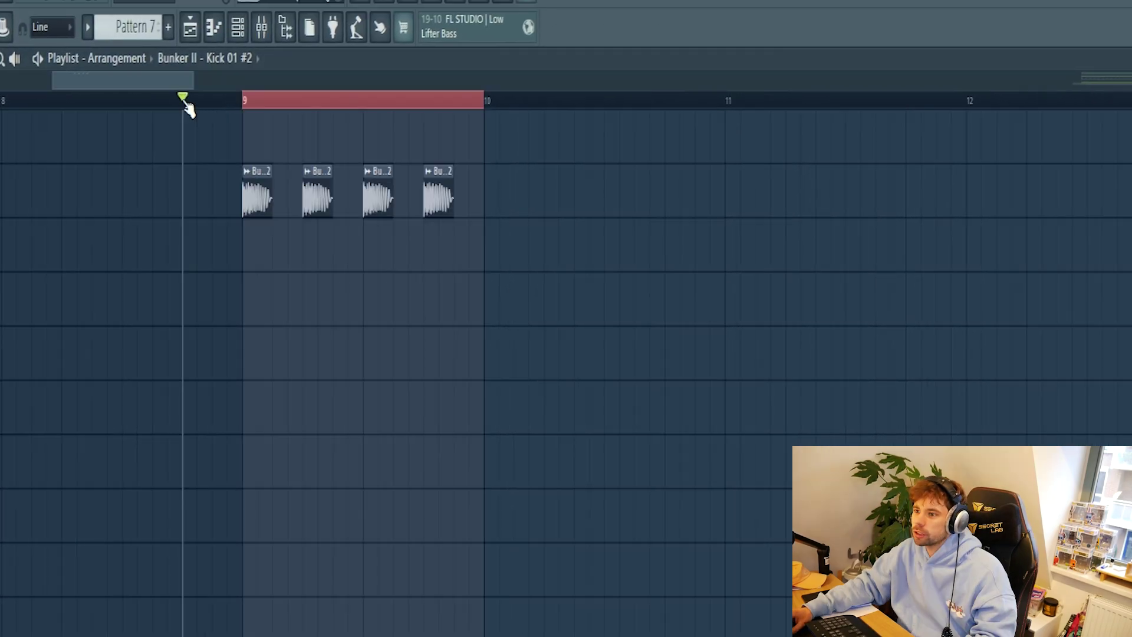
Play the four-kick loop and assign the Bunker II Kick 01 clip to the Kick Drum mixer track
key(space)
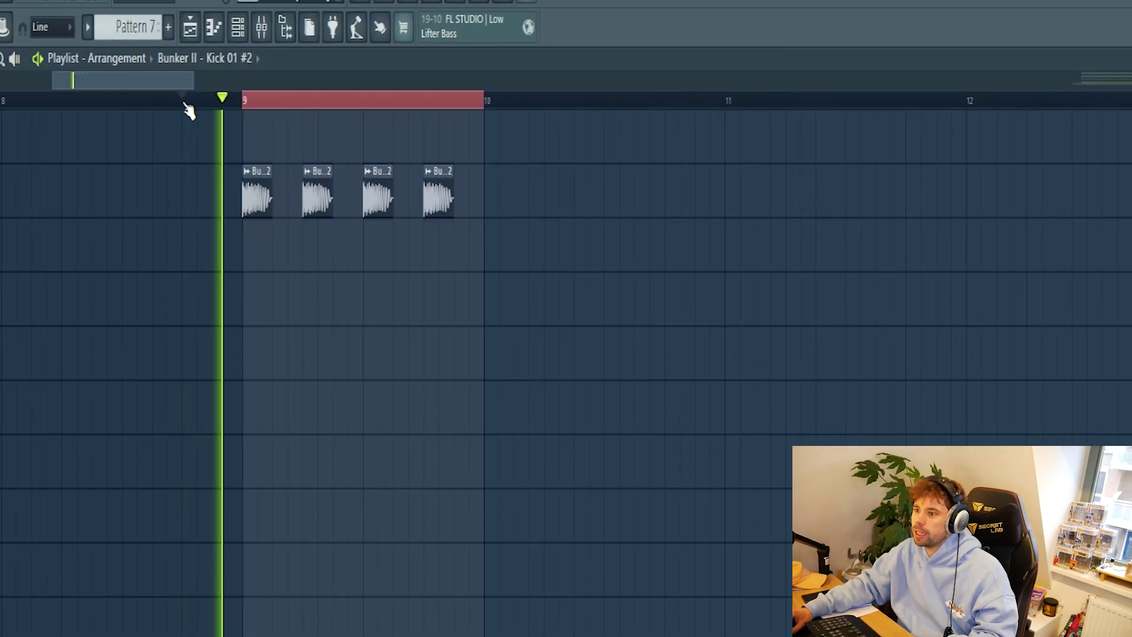
key(space)
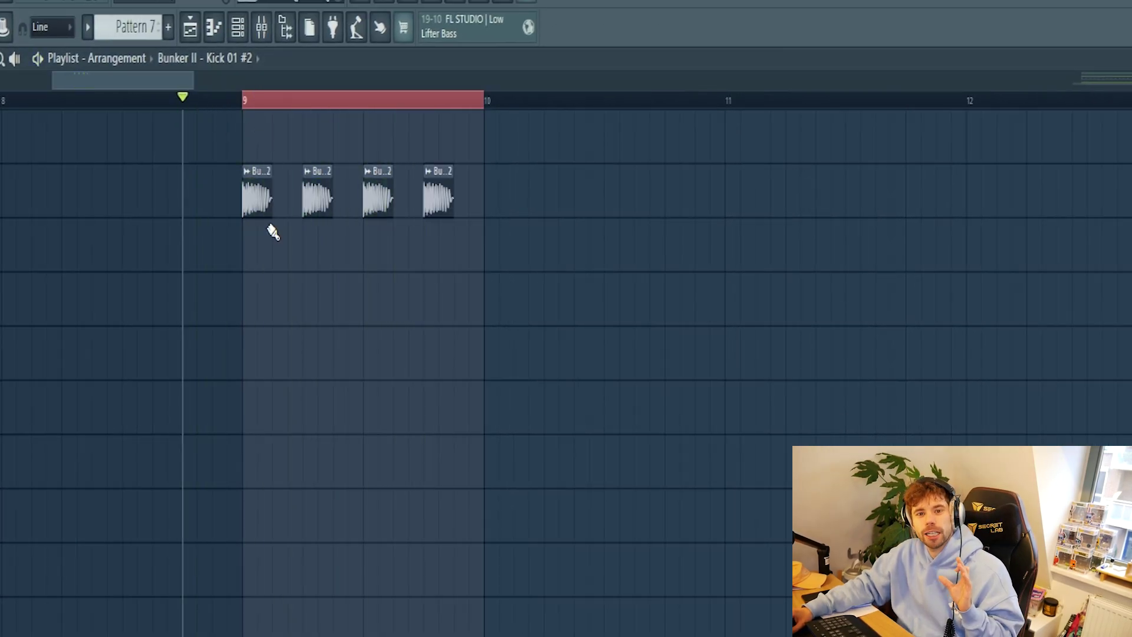
double_click(261, 207)
key(ctrl+l)
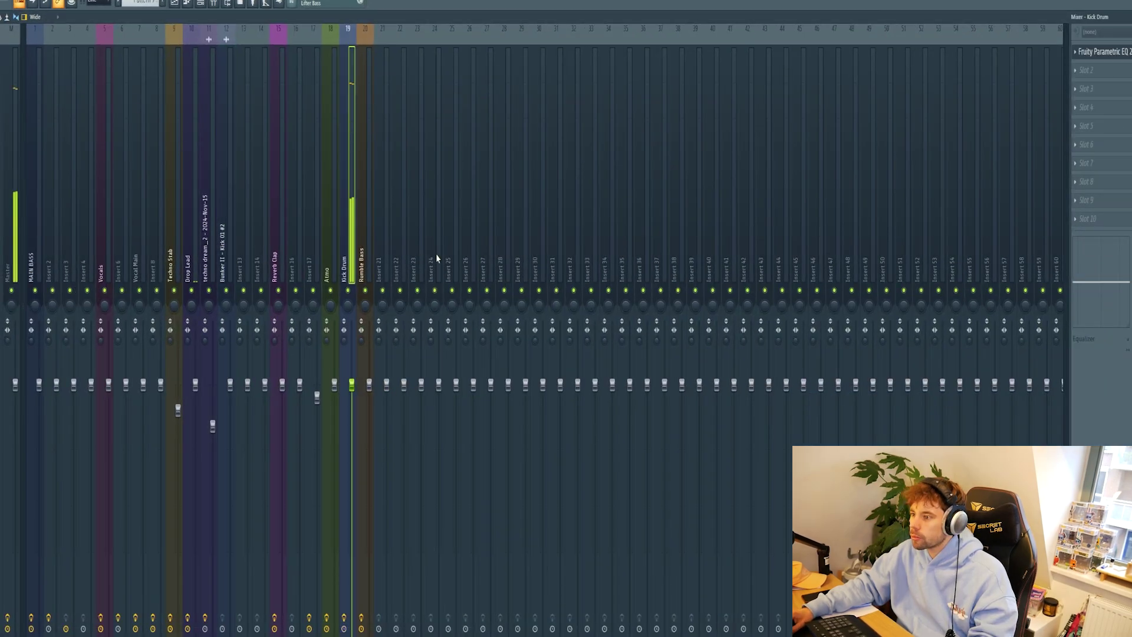
Dock mixer track Insert 25 to the right and send the Kick Drum track to it
click(450, 256)
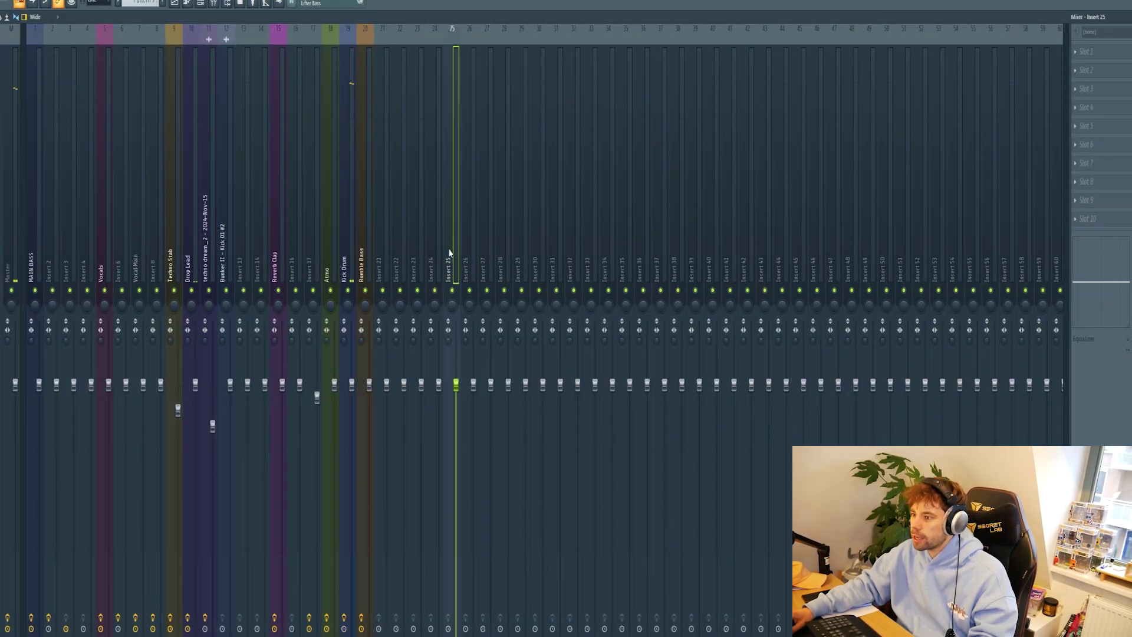
right_click(450, 254)
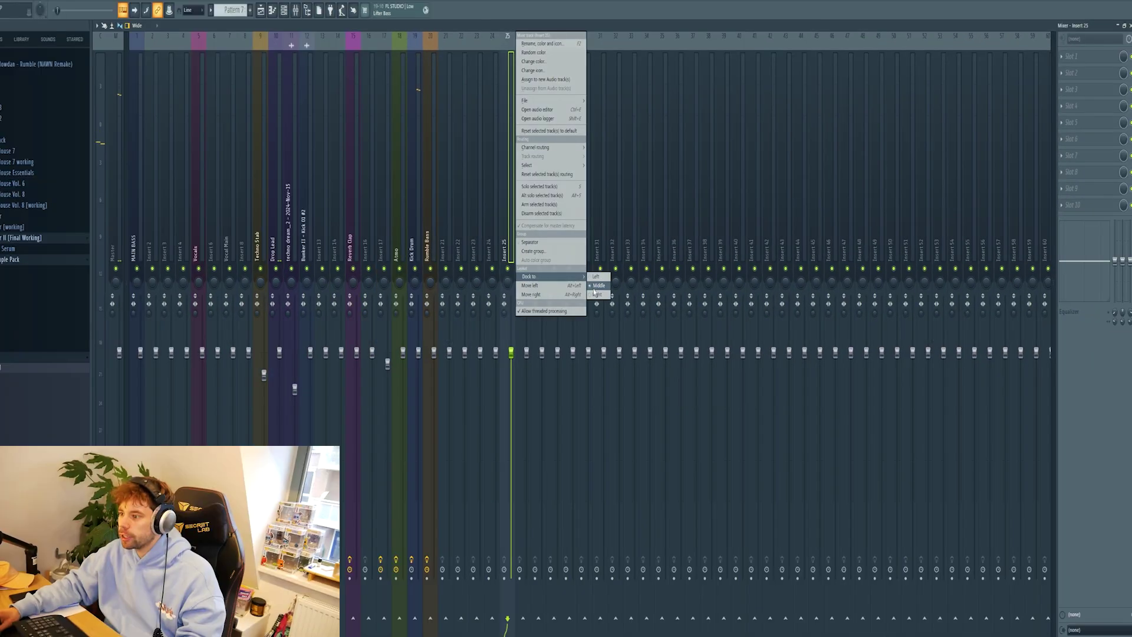
click(552, 319)
click(413, 241)
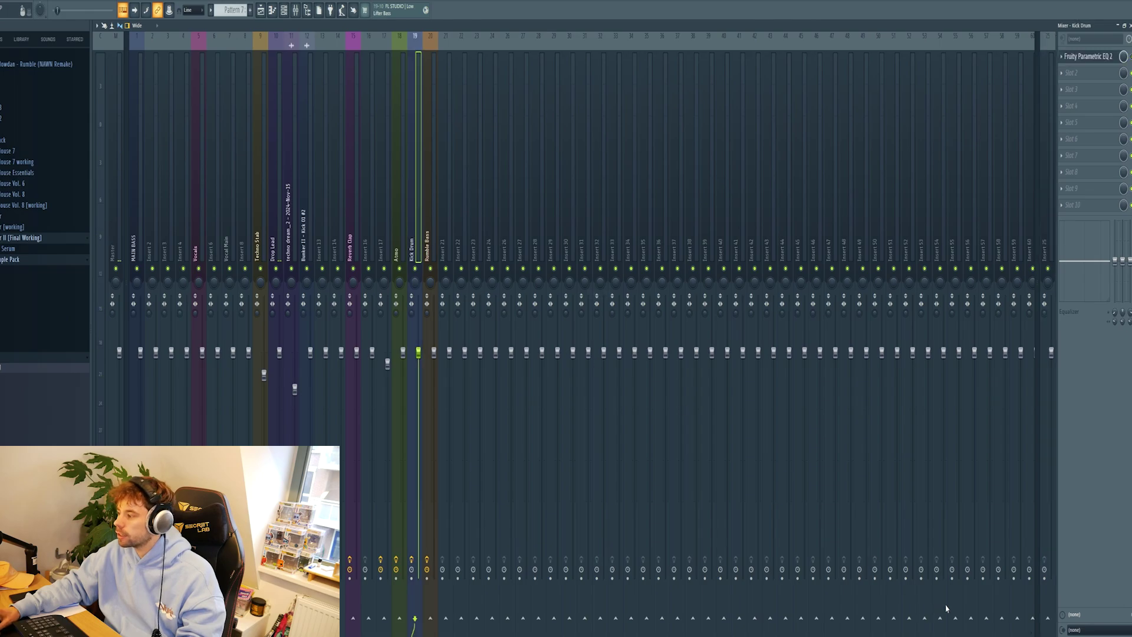
click(1047, 618)
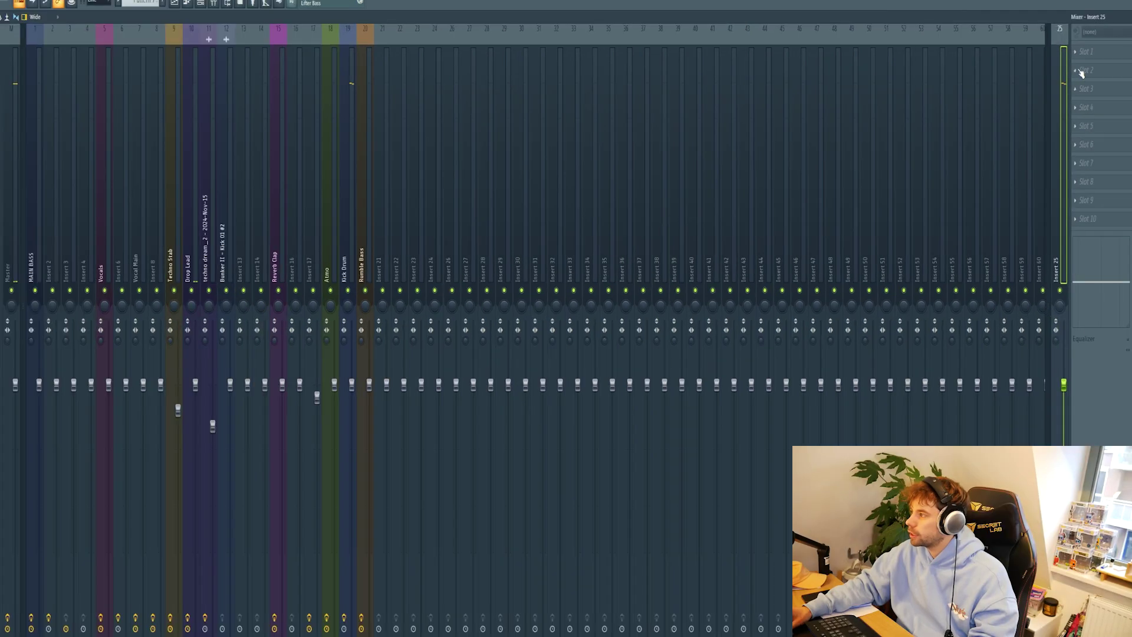
Load FabFilter Pro-R in the first effect slot of Insert 25 and choose an impulse preset for the reverb
click(1082, 57)
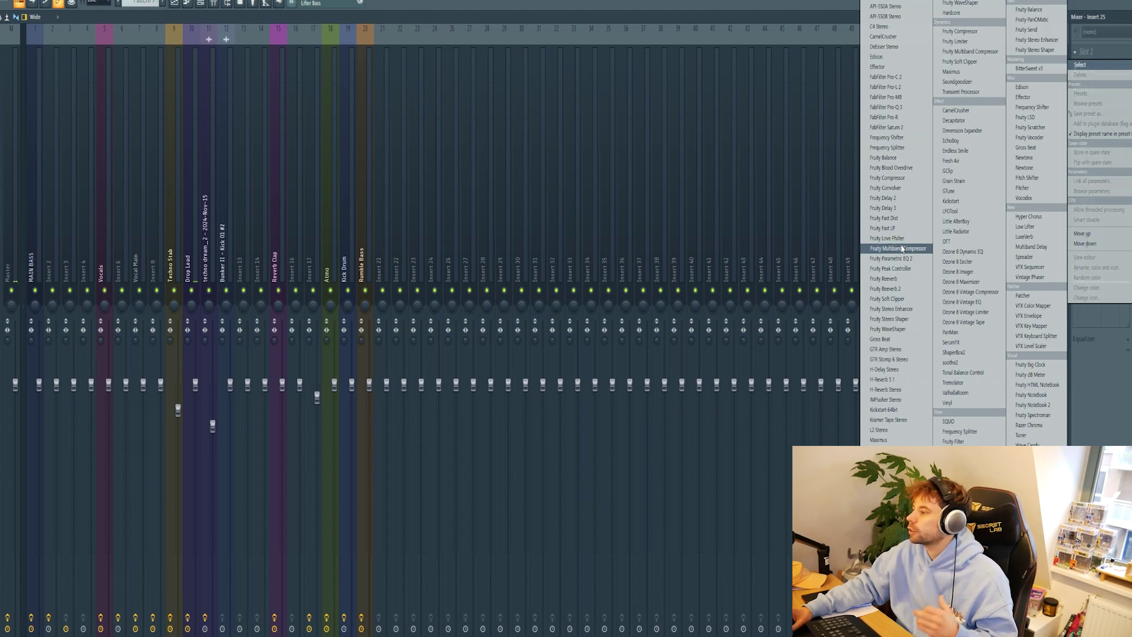
click(885, 117)
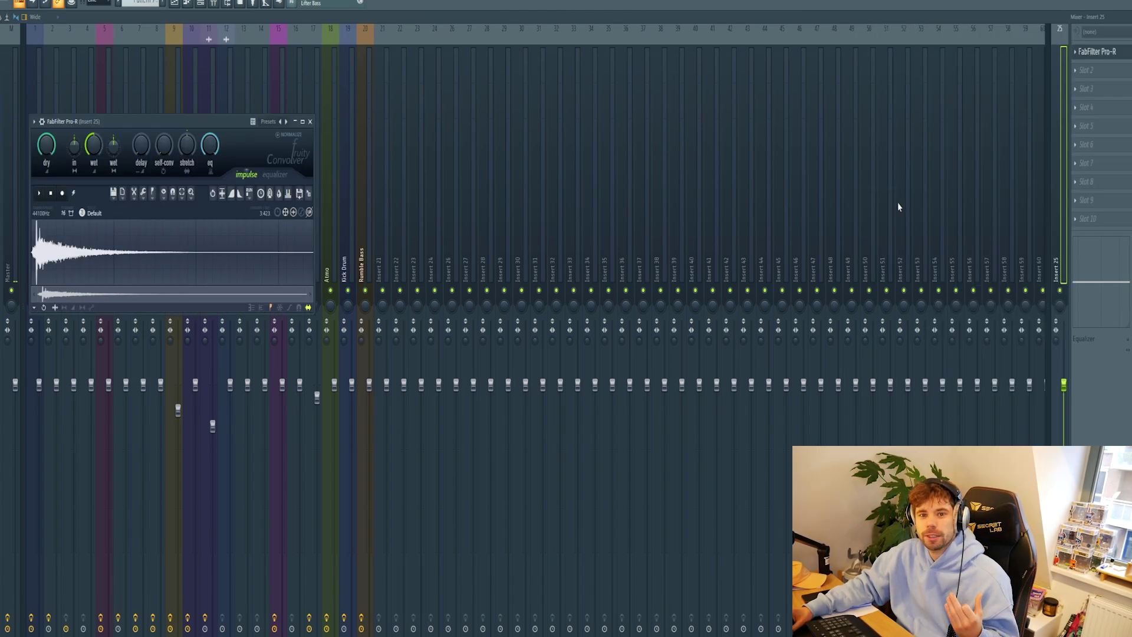
drag(139, 121, 334, 175)
right_click(586, 149)
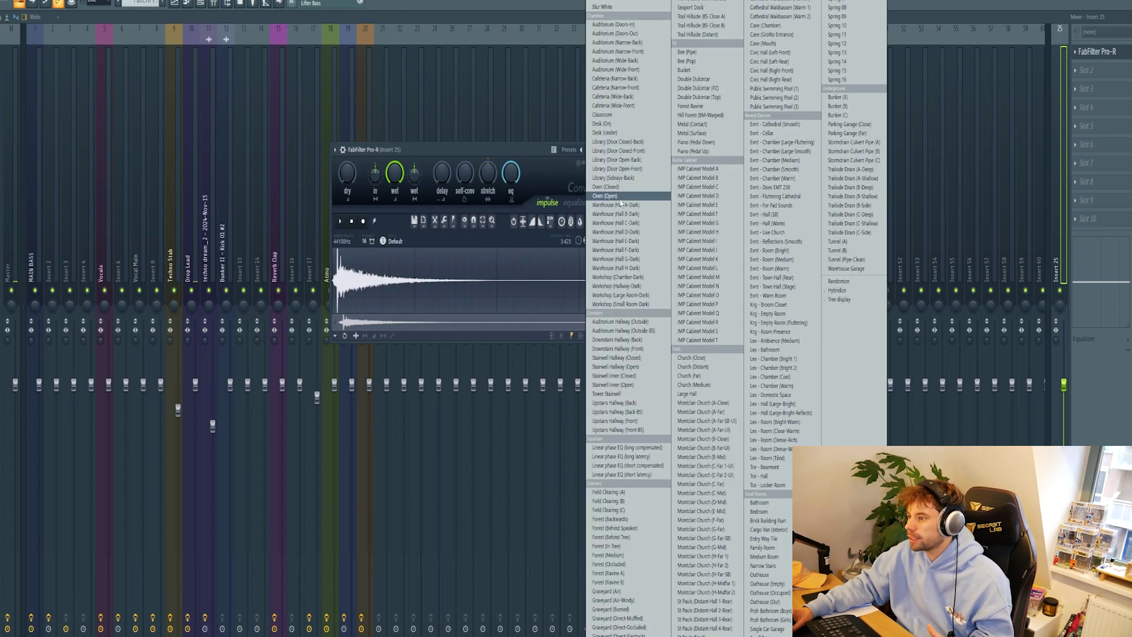
click(618, 204)
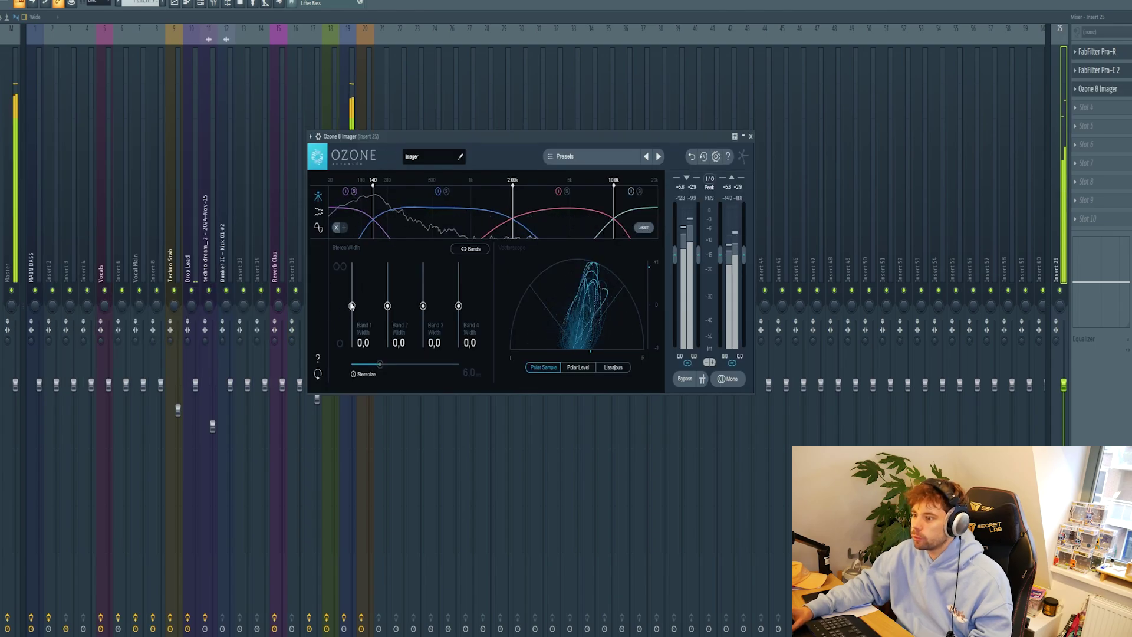
Reduce the Band 1 stereo width to its minimum in the Ozone 8 Imager on Insert 25
drag(351, 305, 332, 498)
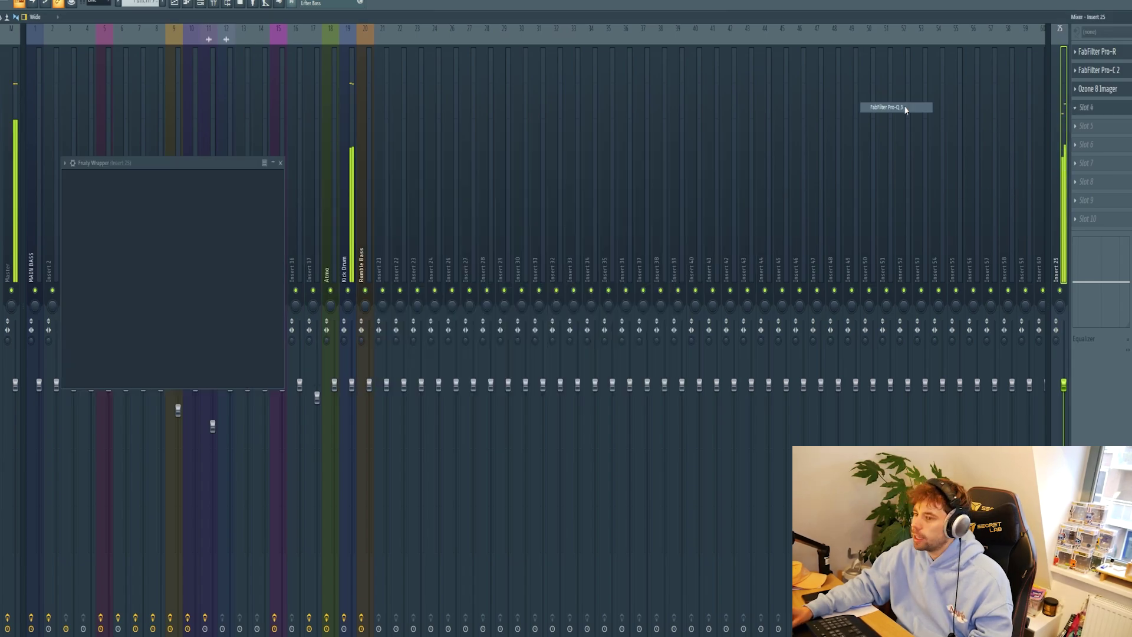
Add a high-cut band at about 226 Hz in FabFilter Pro-Q 3 and move the low-shelf band slightly higher in frequency
right_click(218, 266)
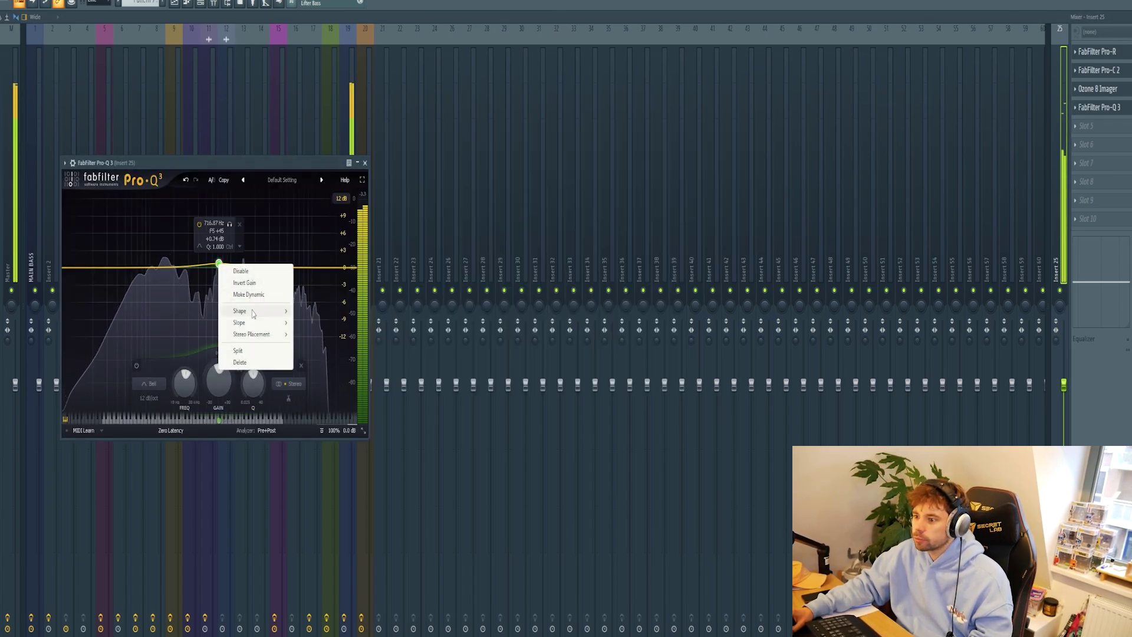
mouse_move(242, 310)
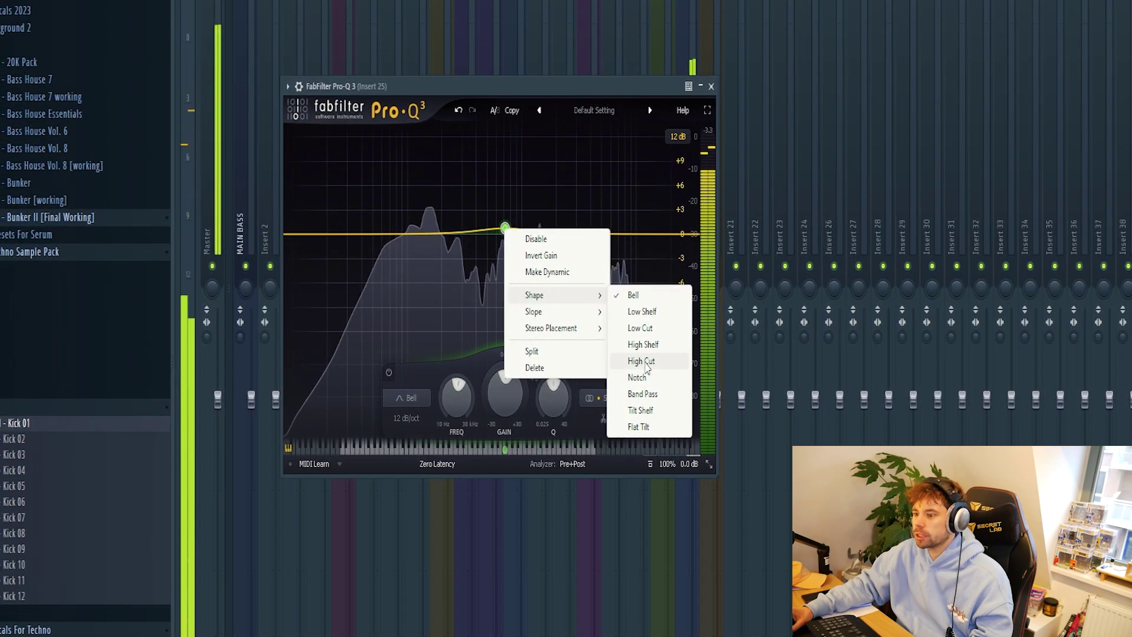
click(315, 358)
drag(504, 236, 448, 235)
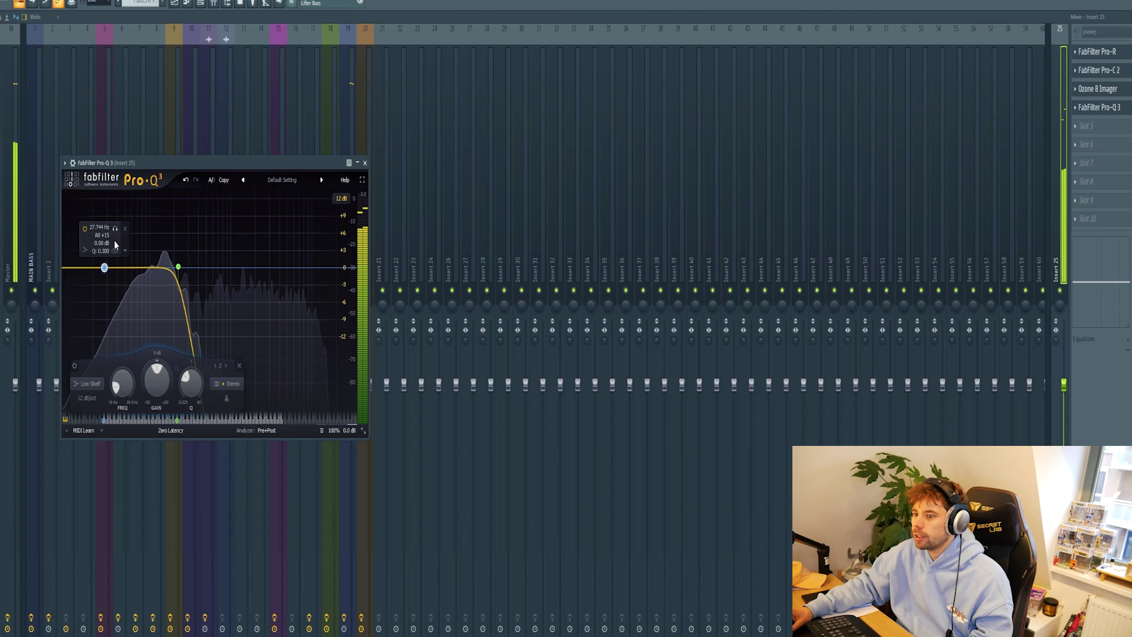
drag(115, 229, 126, 230)
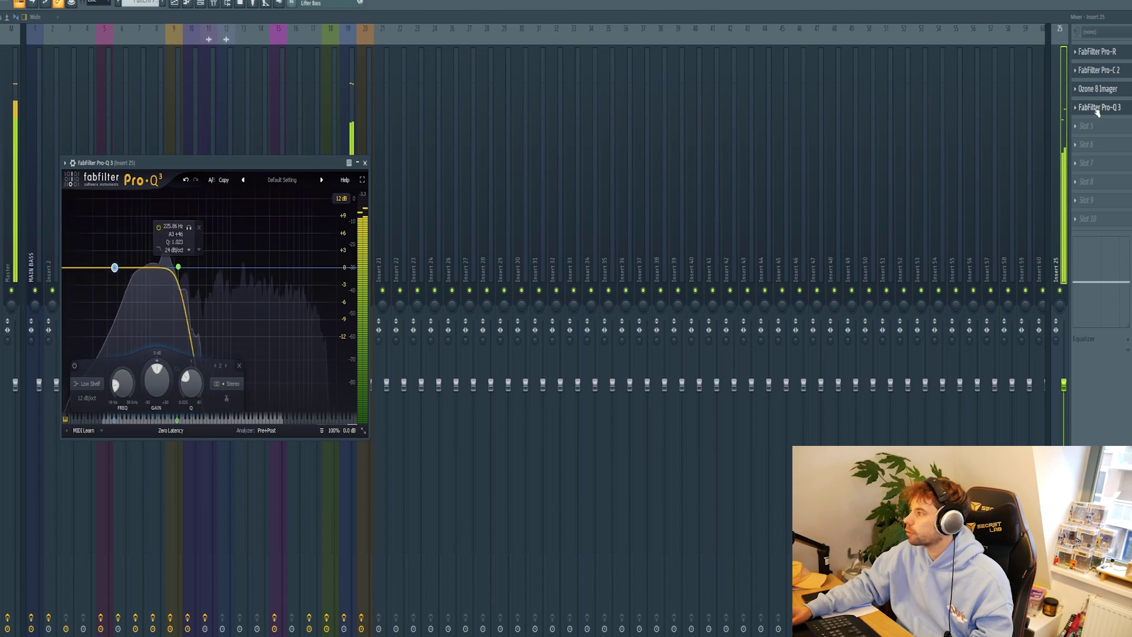
Add RBass Stereo to slot 5 of Insert 25, set its frequency to 45, and lower its intensity slightly
click(1087, 133)
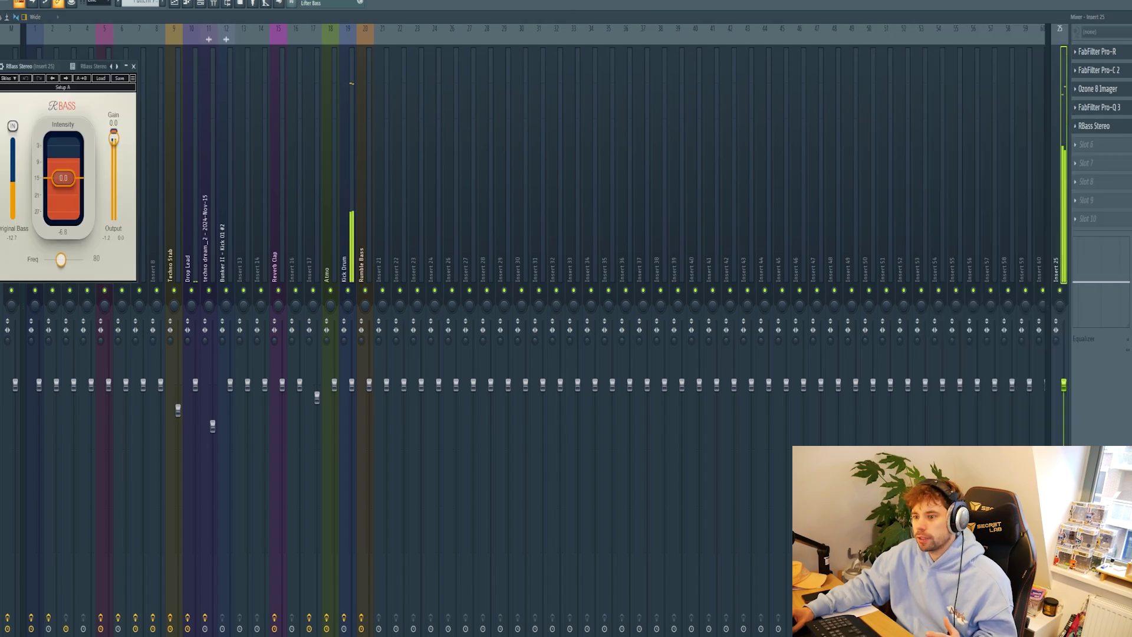
key(F9)
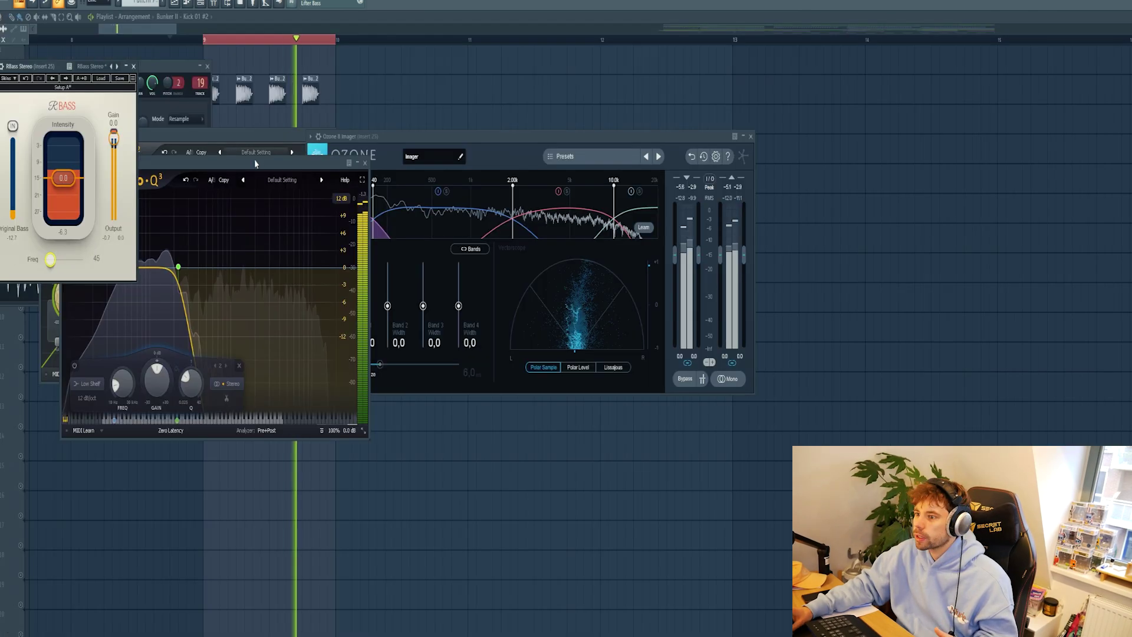
drag(254, 159, 412, 115)
drag(67, 70, 88, 109)
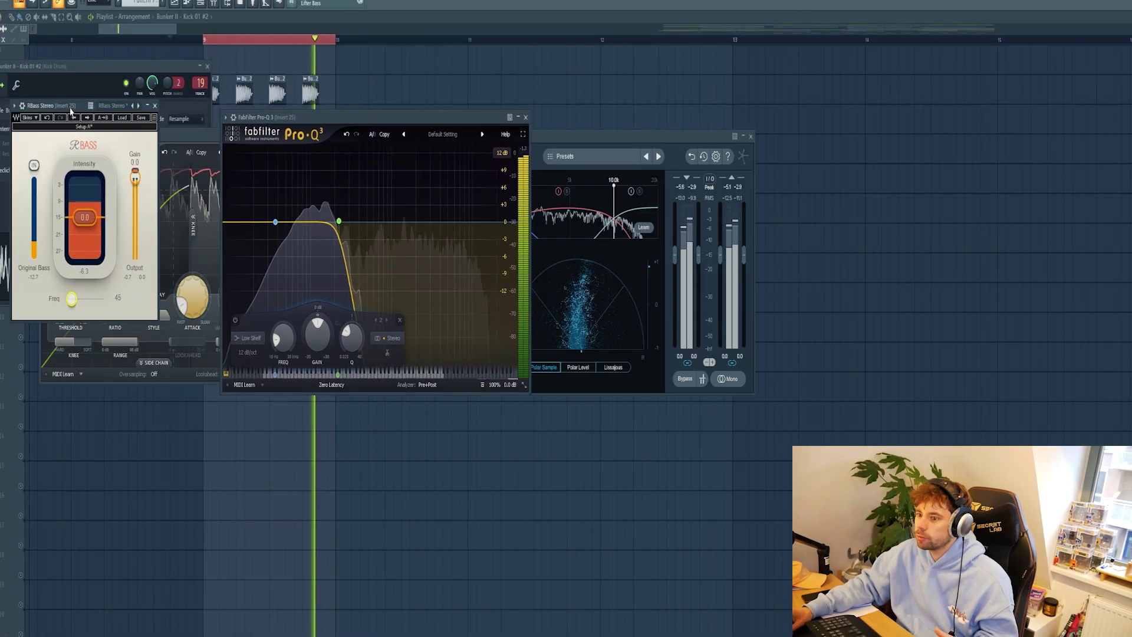
mouse_move(81, 219)
mouse_down()
mouse_move(82, 257)
mouse_move(84, 230)
mouse_up()
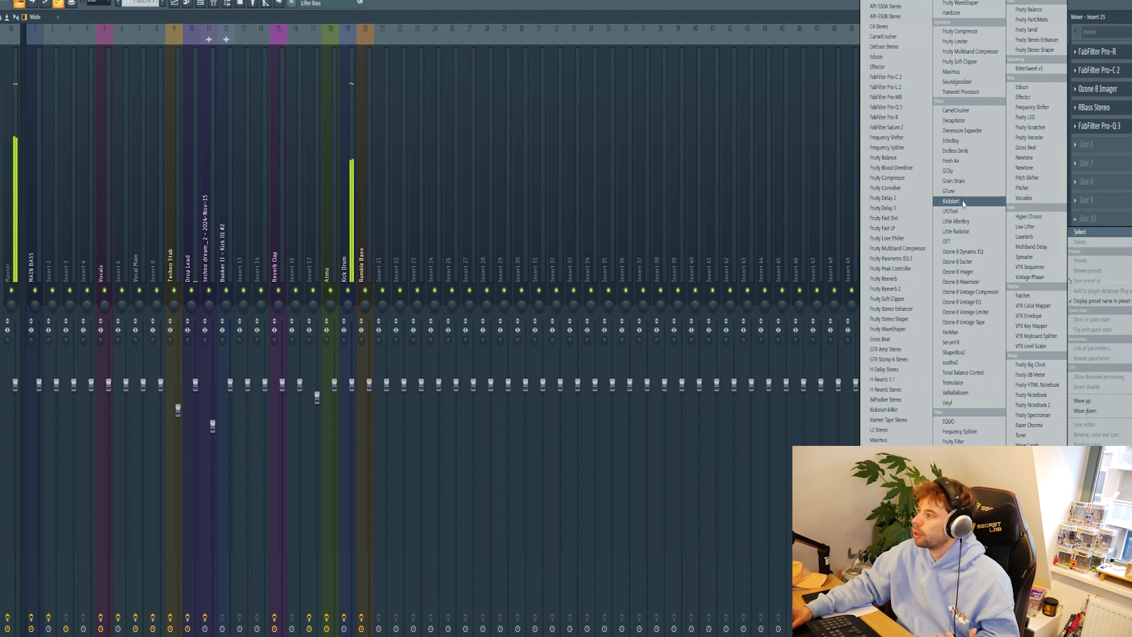
Load Kickstart in slot 10 of Insert 25
click(951, 201)
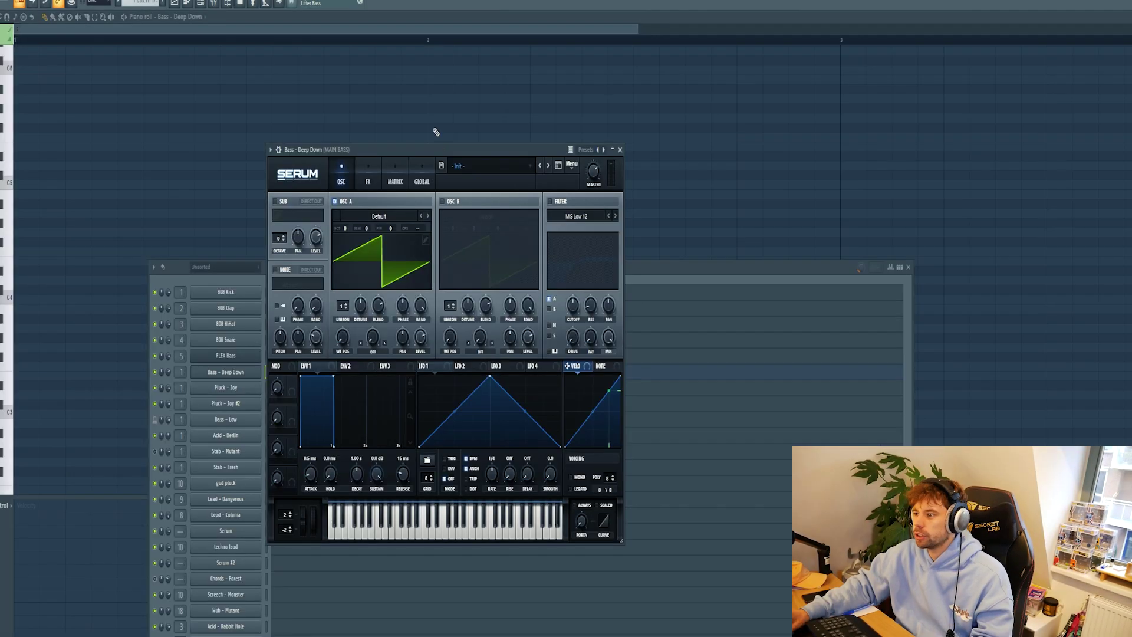
Load the Bass - Deep Down preset from the BUNKER II folder in the bass channel's Serum
click(463, 176)
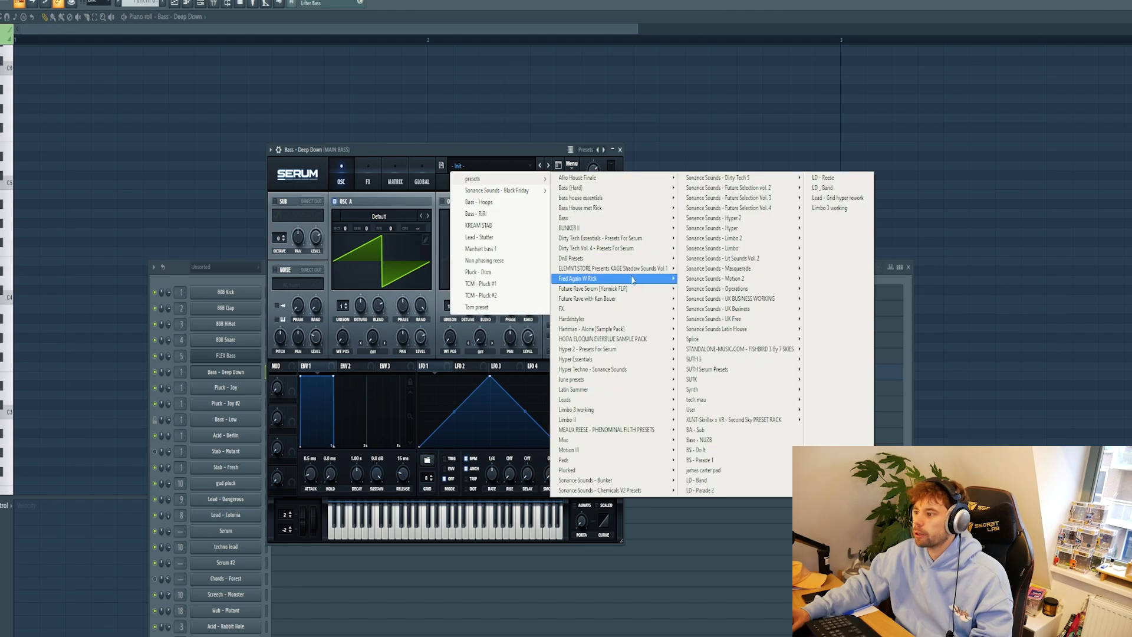
mouse_move(613, 229)
click(701, 257)
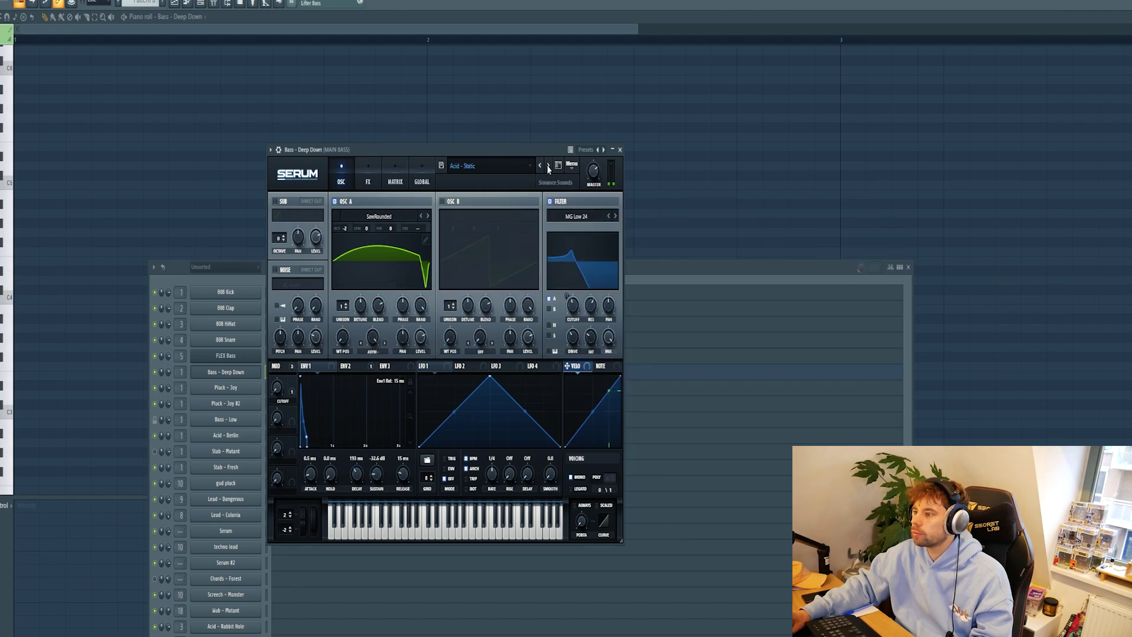
click(549, 165)
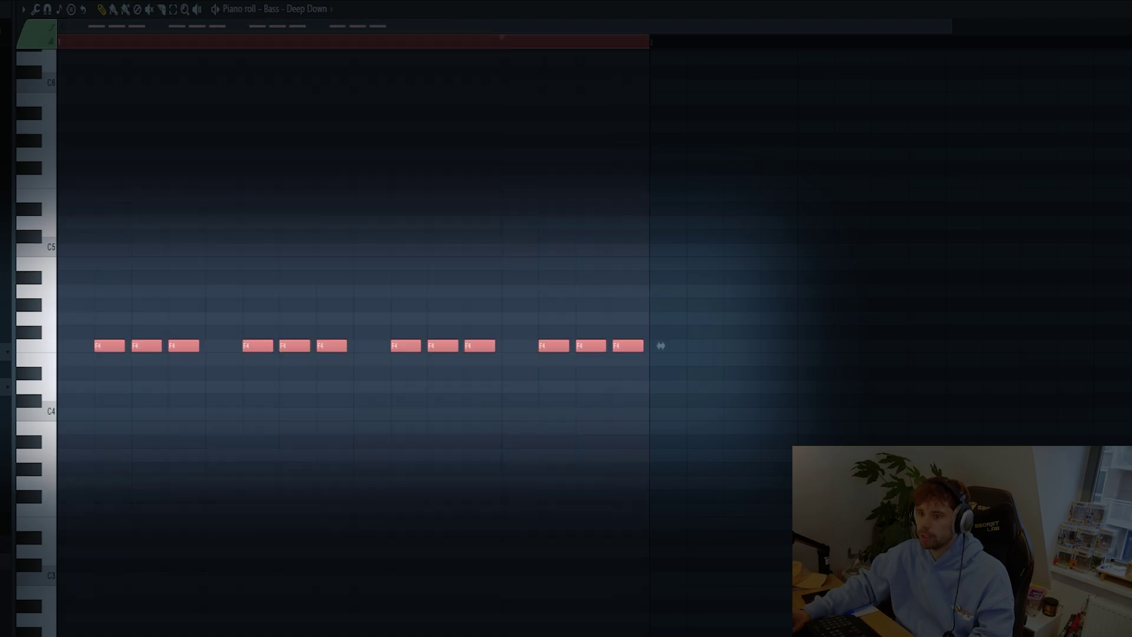
Deselect the F4 notes in the Bass - Deep Down piano roll and play the pattern
key(ctrl+d)
key(space)
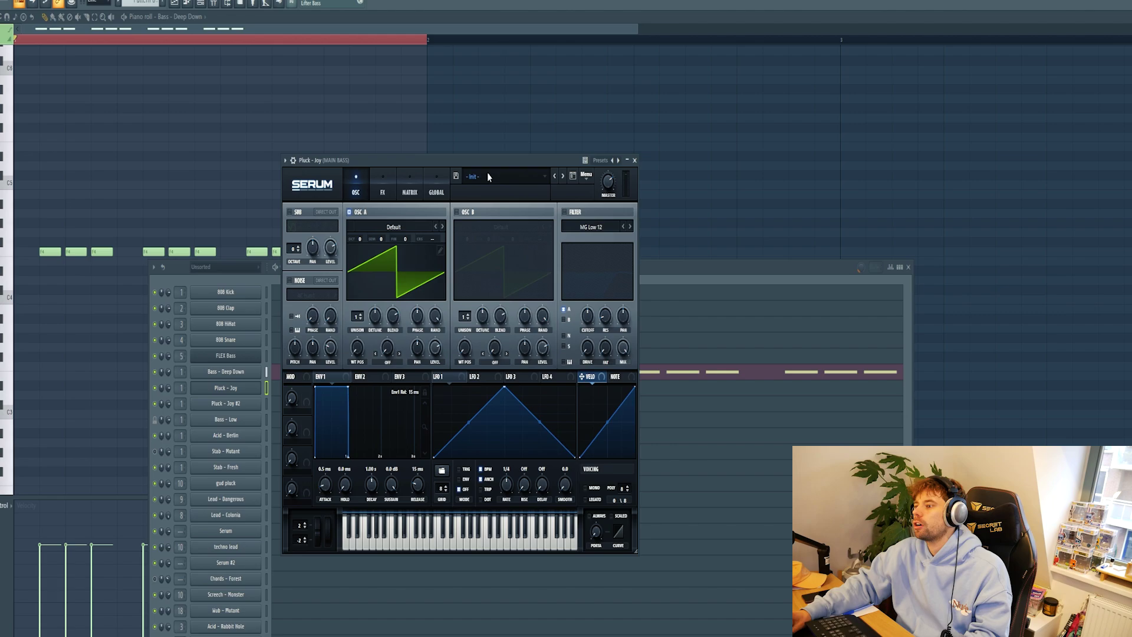
Load the Pluck - Joy preset from the BUNKER II folder in the pluck channel's Serum and set oscillator A's octave to -2
click(488, 175)
mouse_move(487, 190)
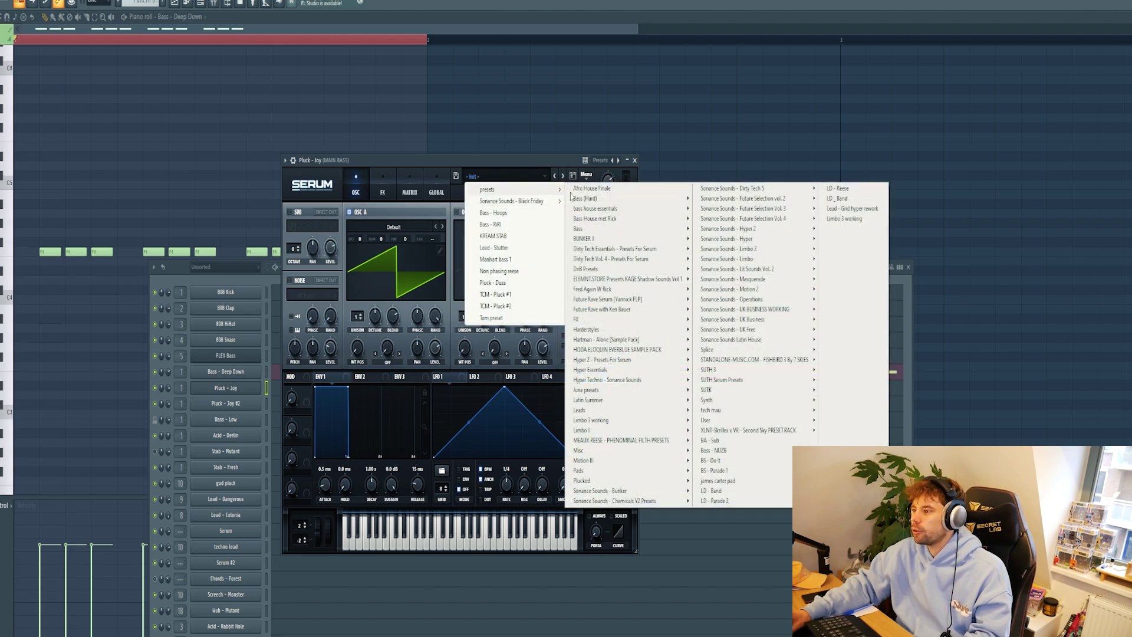
mouse_move(606, 239)
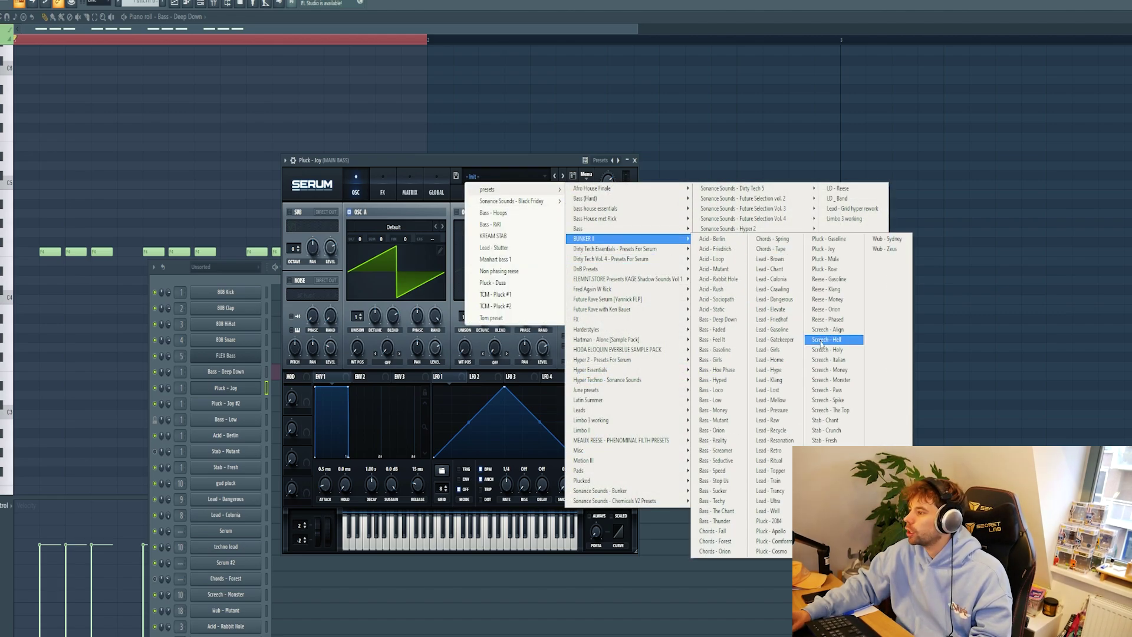
click(769, 502)
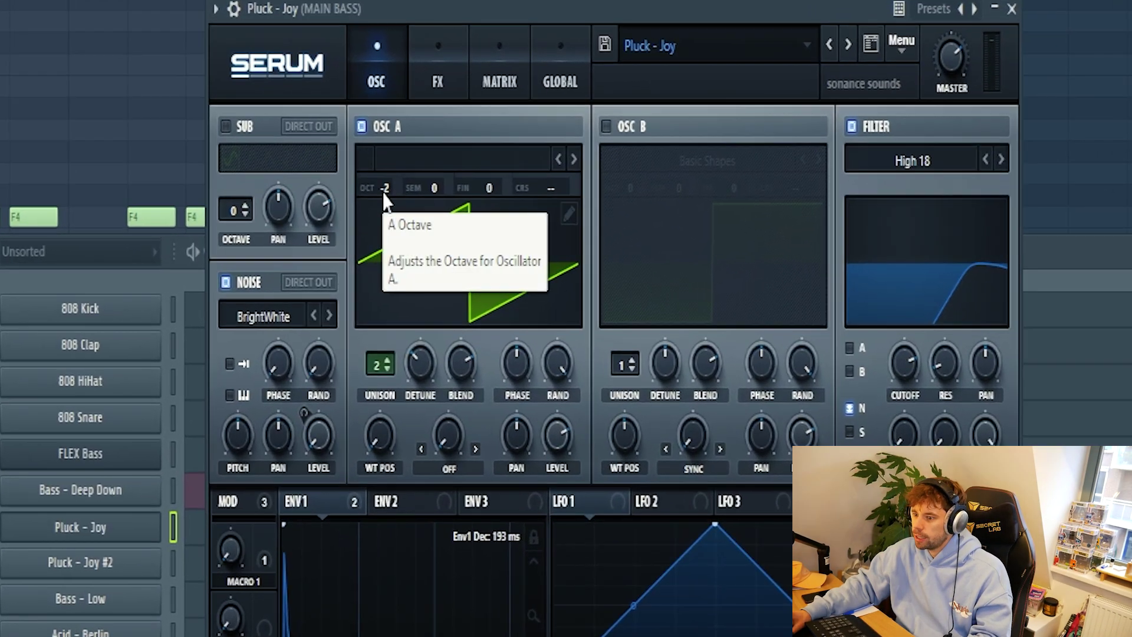
drag(363, 233, 360, 263)
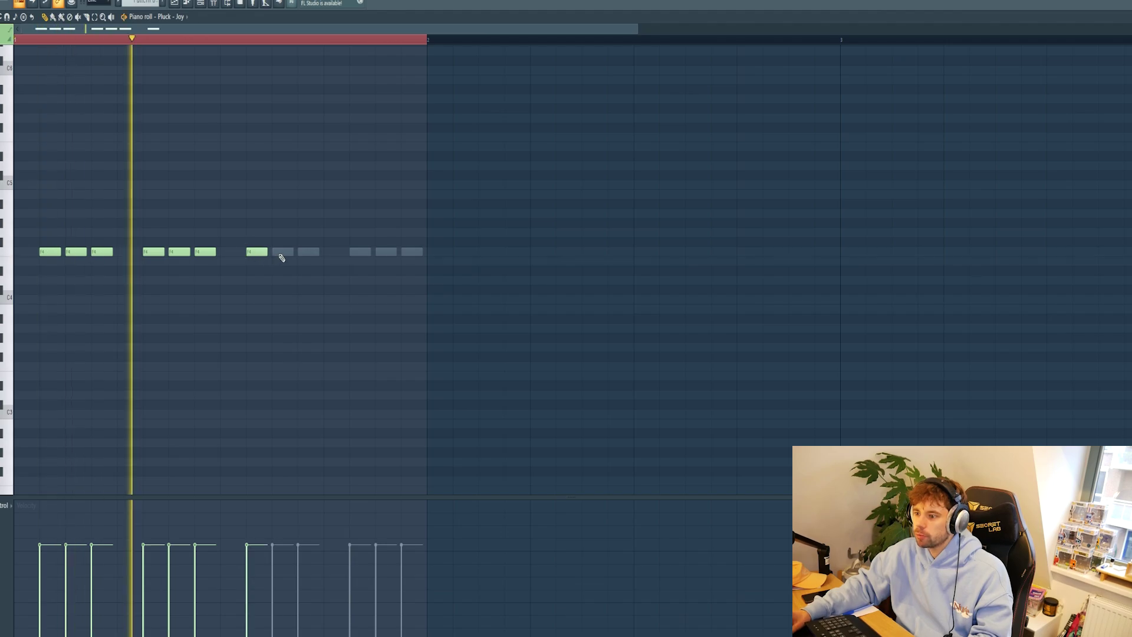
Add the five remaining F4 notes in the Pluck - Joy piano roll, matching the bass channel's ghost notes
click(283, 252)
click(308, 252)
click(360, 252)
click(386, 251)
click(412, 252)
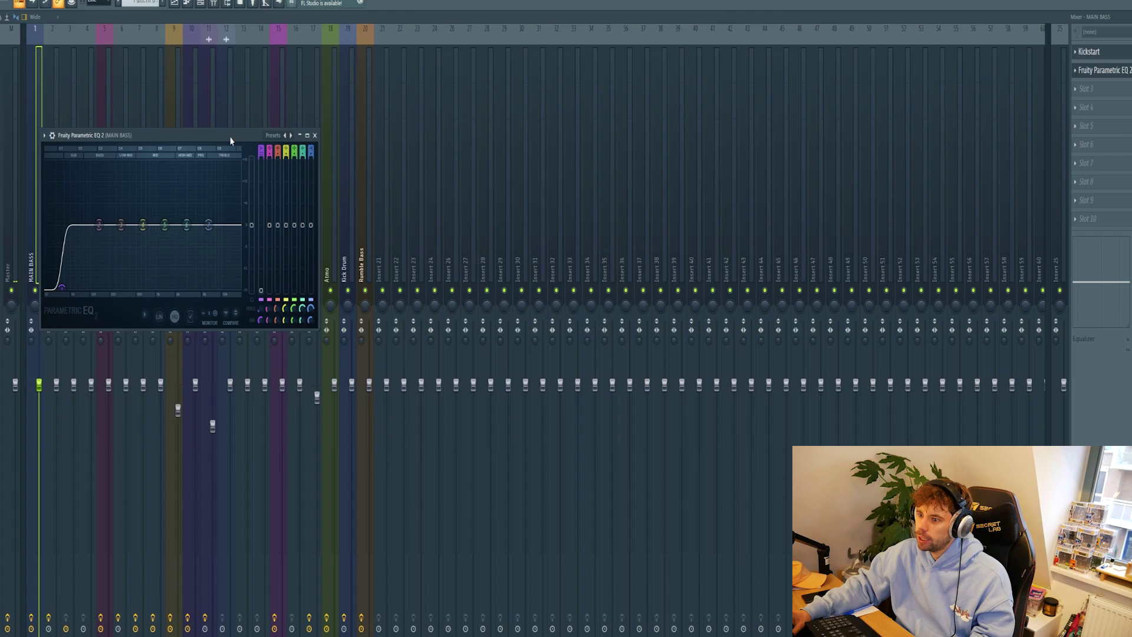
drag(228, 123, 405, 123)
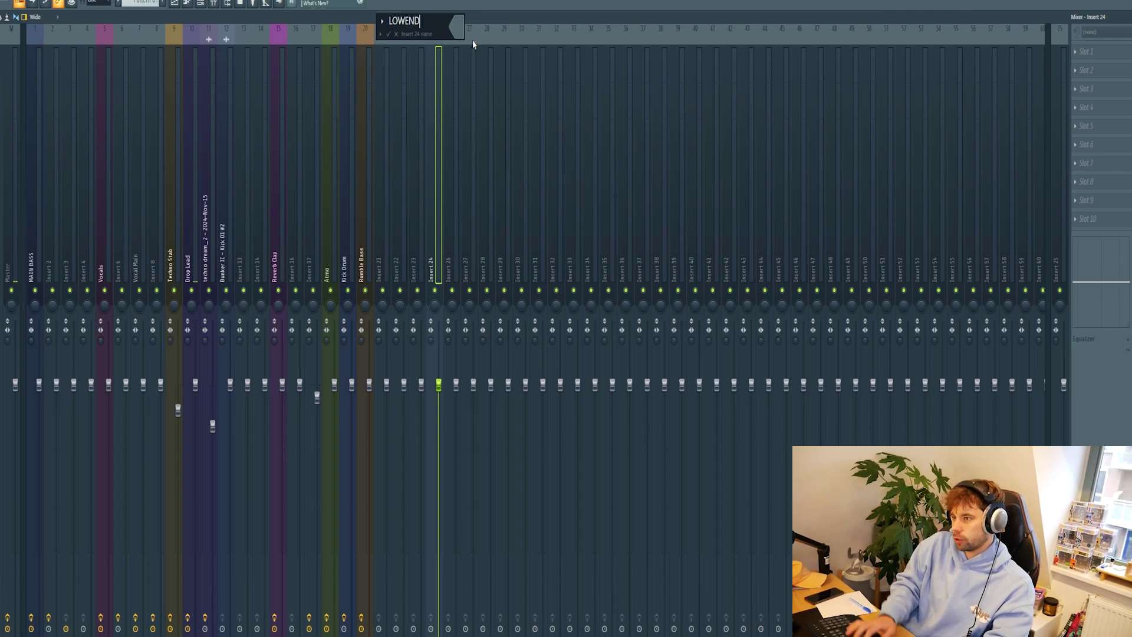
Name mixer insert 24 LOWEND BUSS and route the MAIN BASS and Kick Drum tracks only to it
text(BUSS)
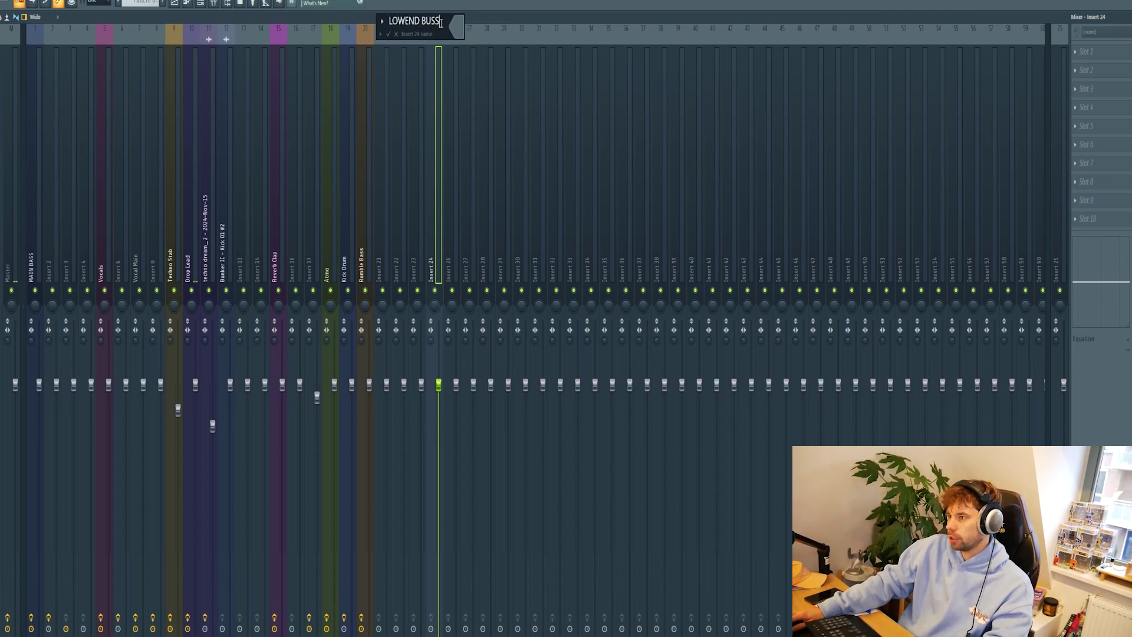
right_click(435, 614)
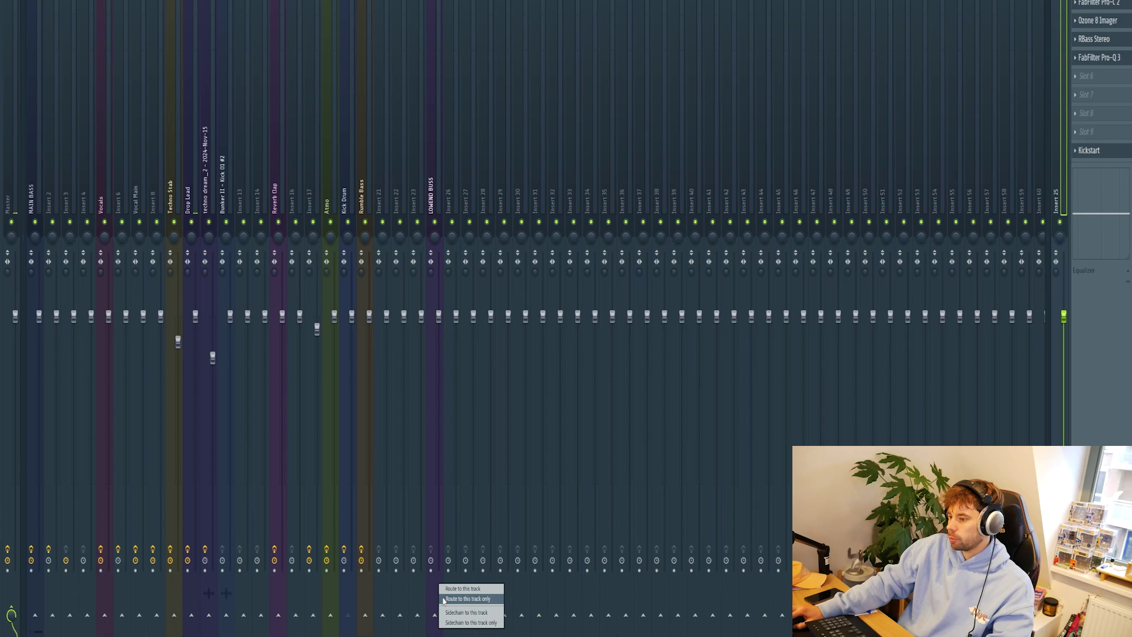
click(444, 599)
right_click(433, 615)
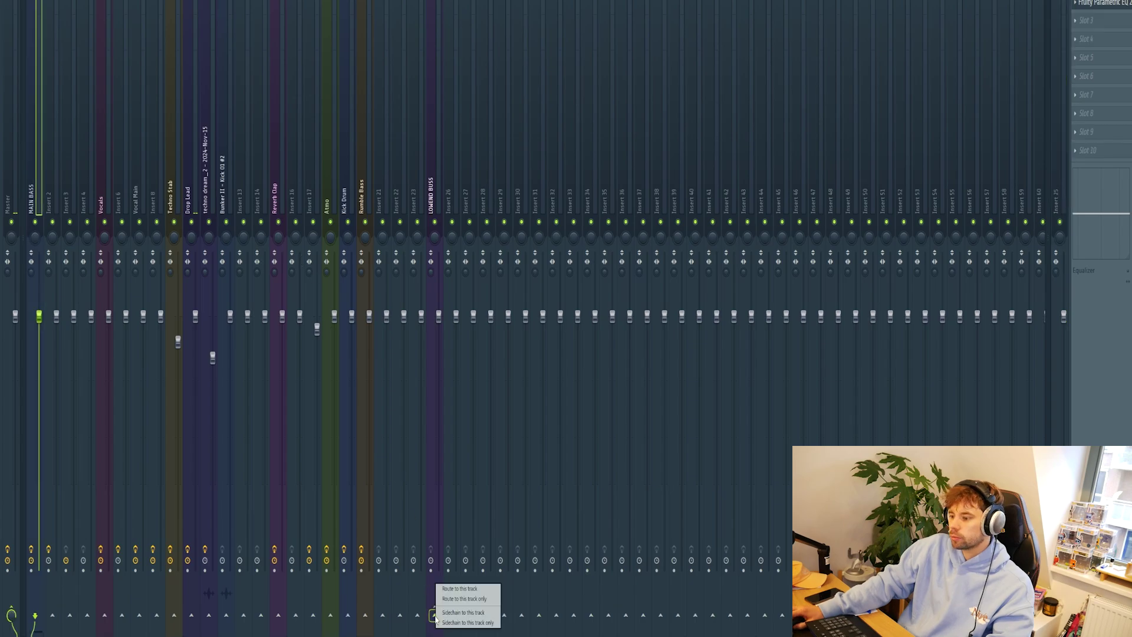
click(449, 599)
click(345, 177)
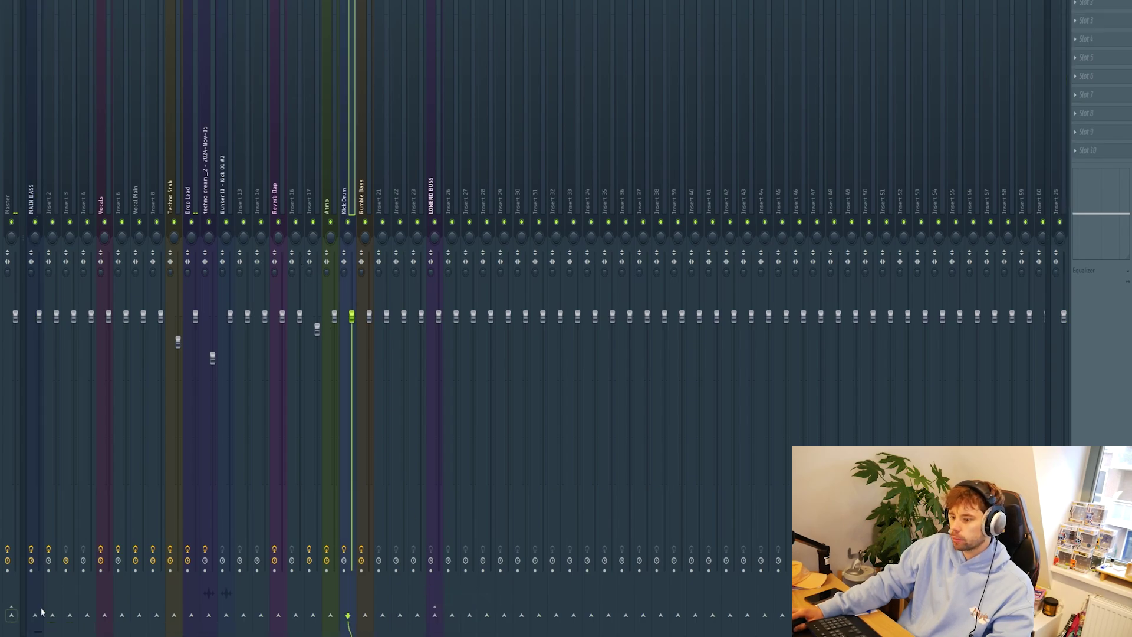
click(434, 615)
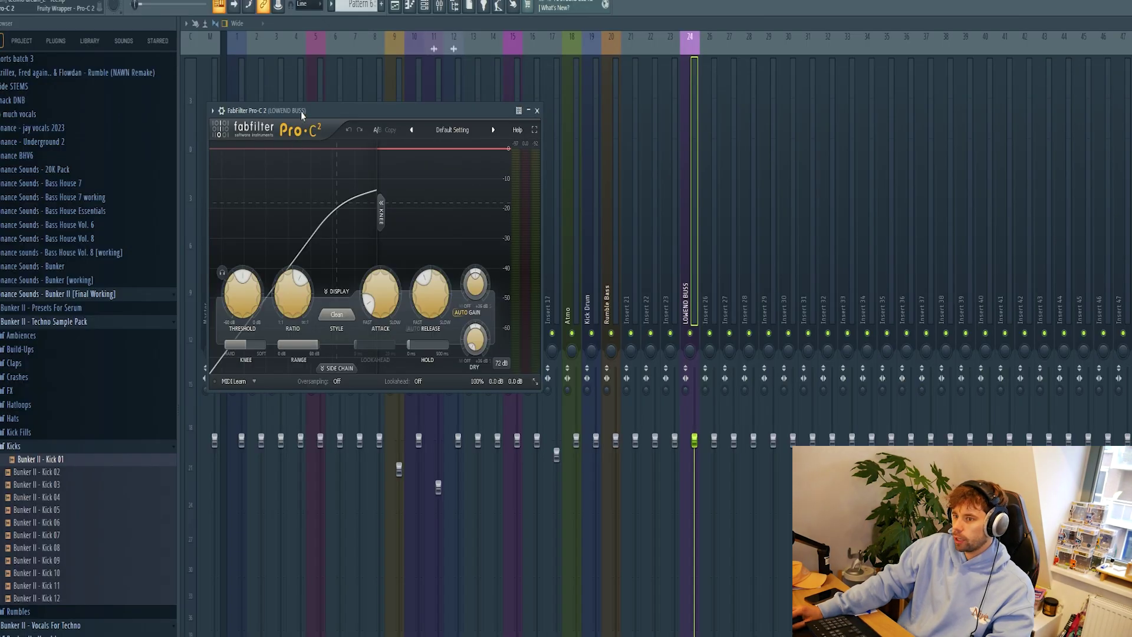
During playback, lower the threshold of the LOWEND BUSS's Pro-C 2 to -6.96 dB and lengthen its attack
drag(302, 114, 563, 150)
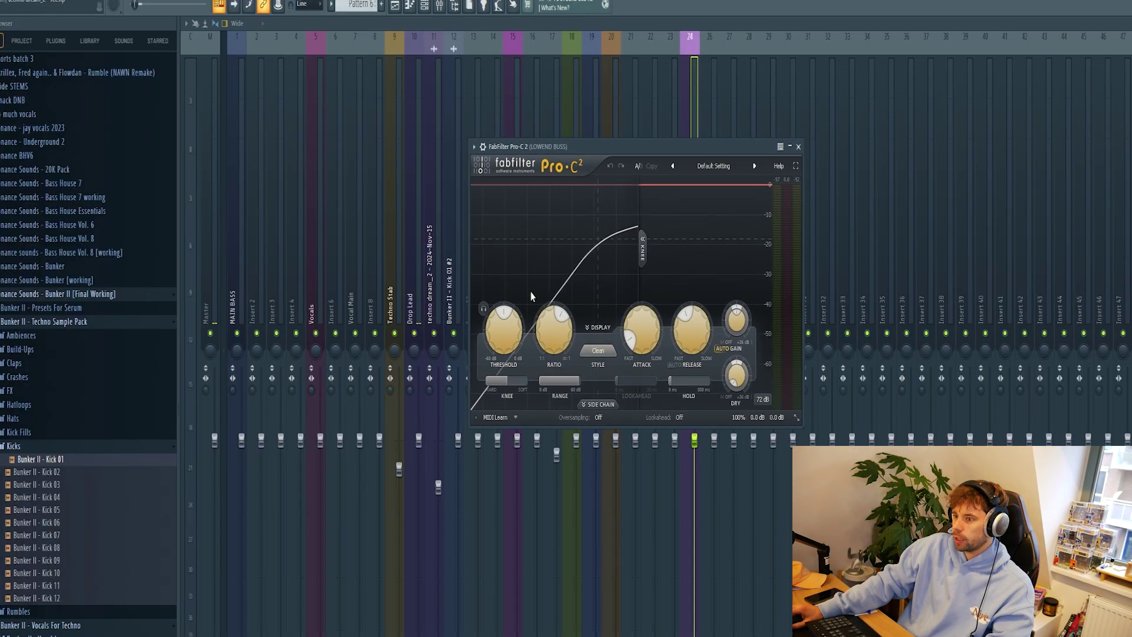
key(space)
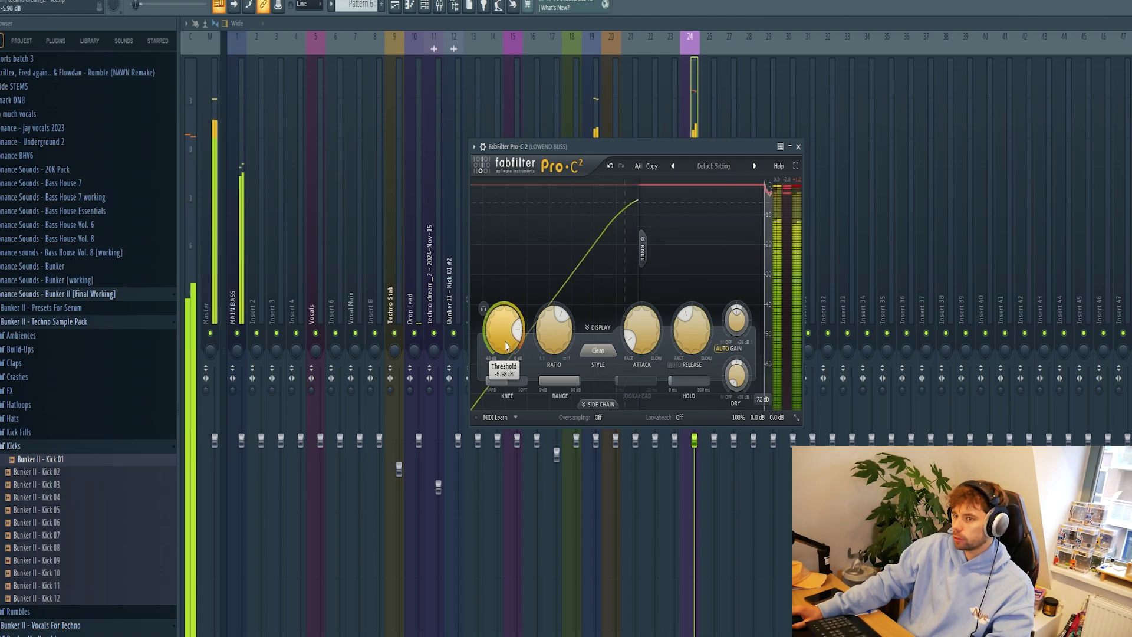
drag(508, 344, 506, 347)
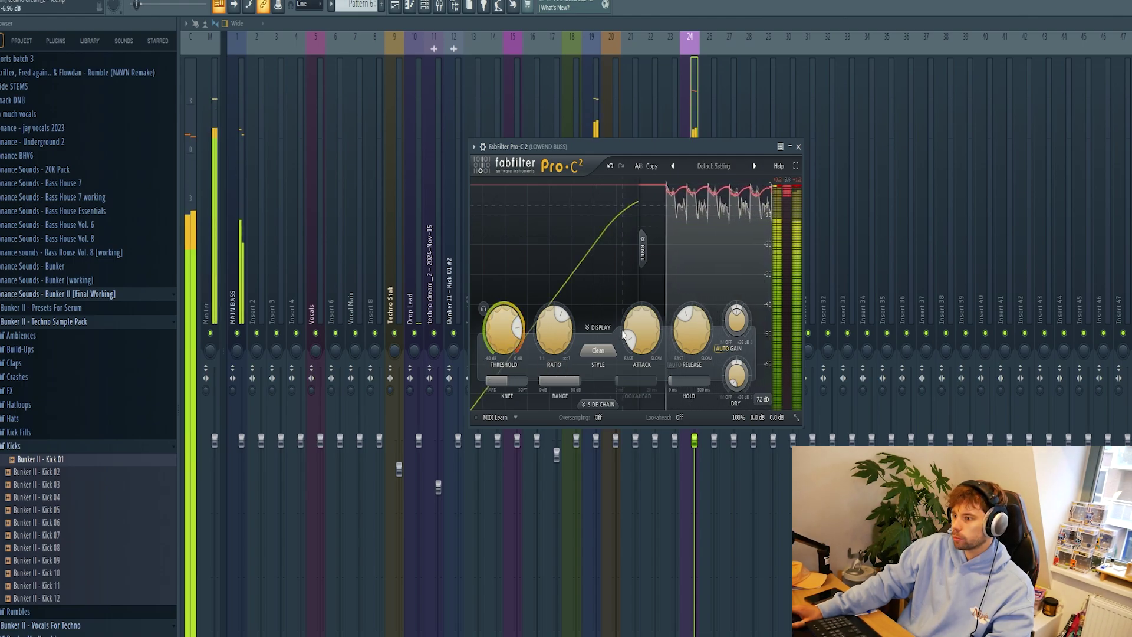
drag(637, 348, 633, 337)
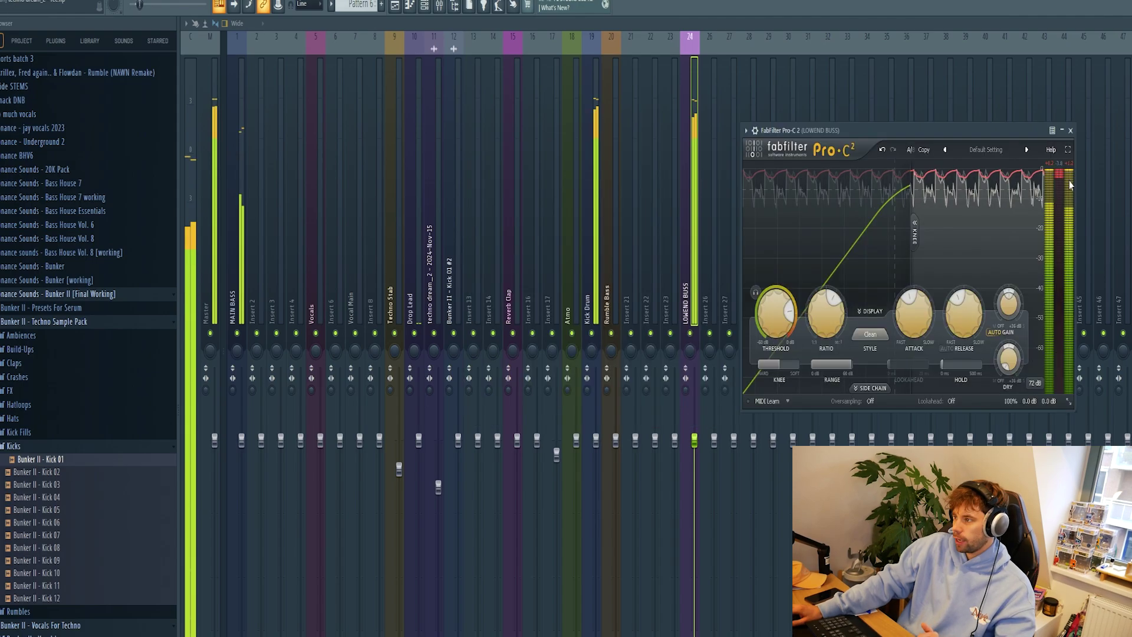
drag(589, 147, 862, 130)
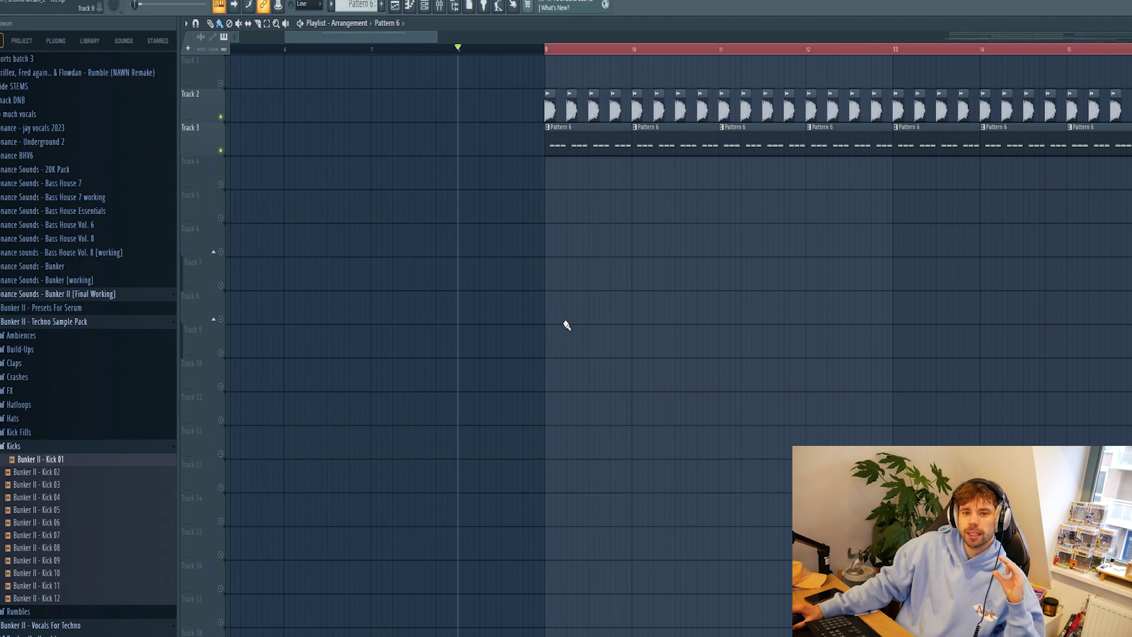
Move the kick and Pattern 6 clips on Tracks 2 and 3 eight bars later in the playlist
scroll(499, 127, down, 5)
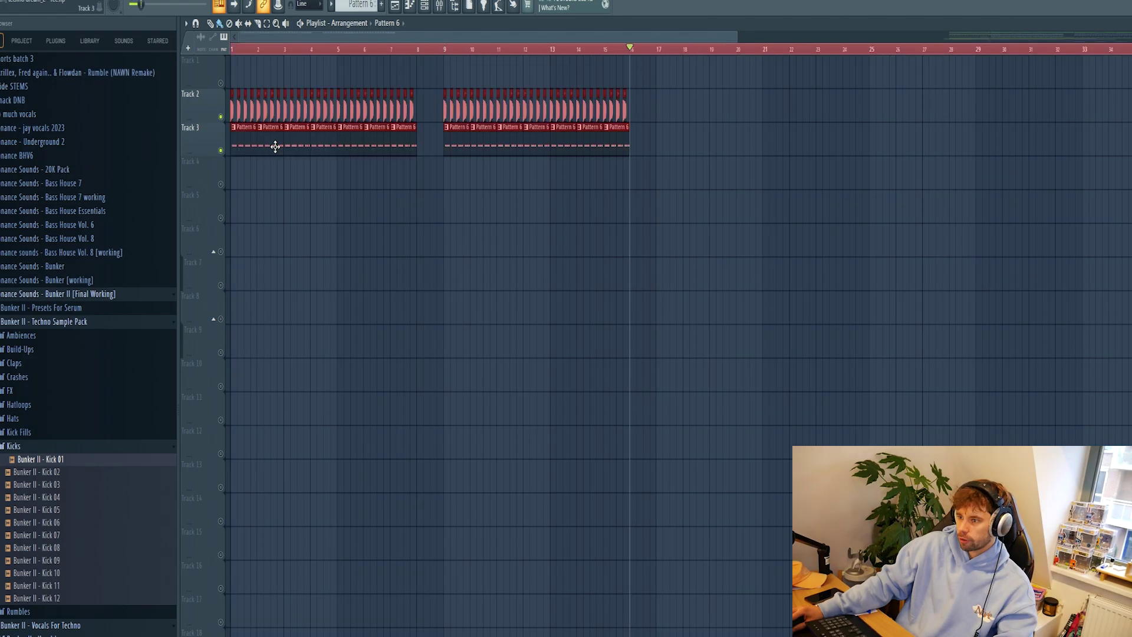
drag(276, 147, 487, 145)
click(470, 195)
drag(366, 91, 417, 146)
right_click(363, 143)
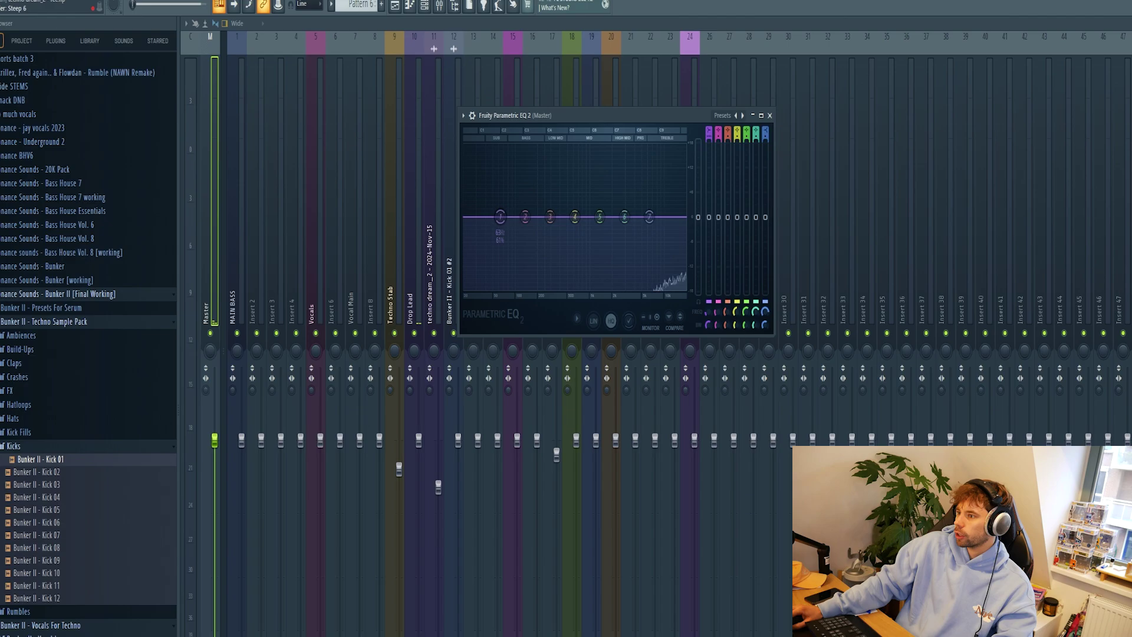
Raise the high-pass band 1 frequency in the Master's Fruity Parametric EQ 2 and automate it to fall into bar 17
scroll(709, 132, down, 2)
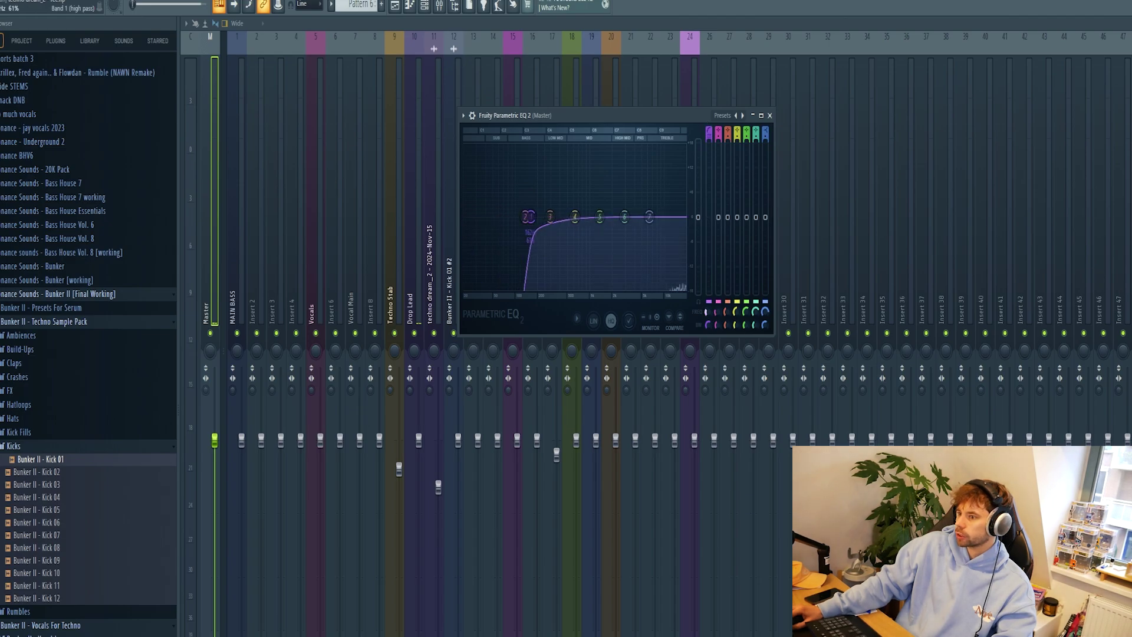
click(371, 377)
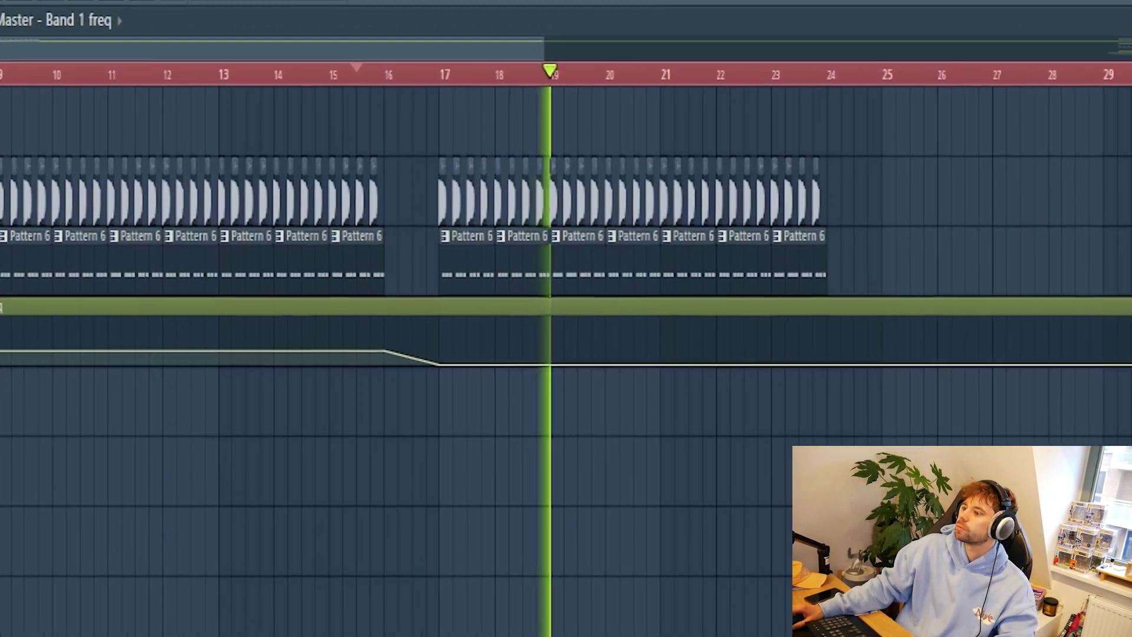
key(space)
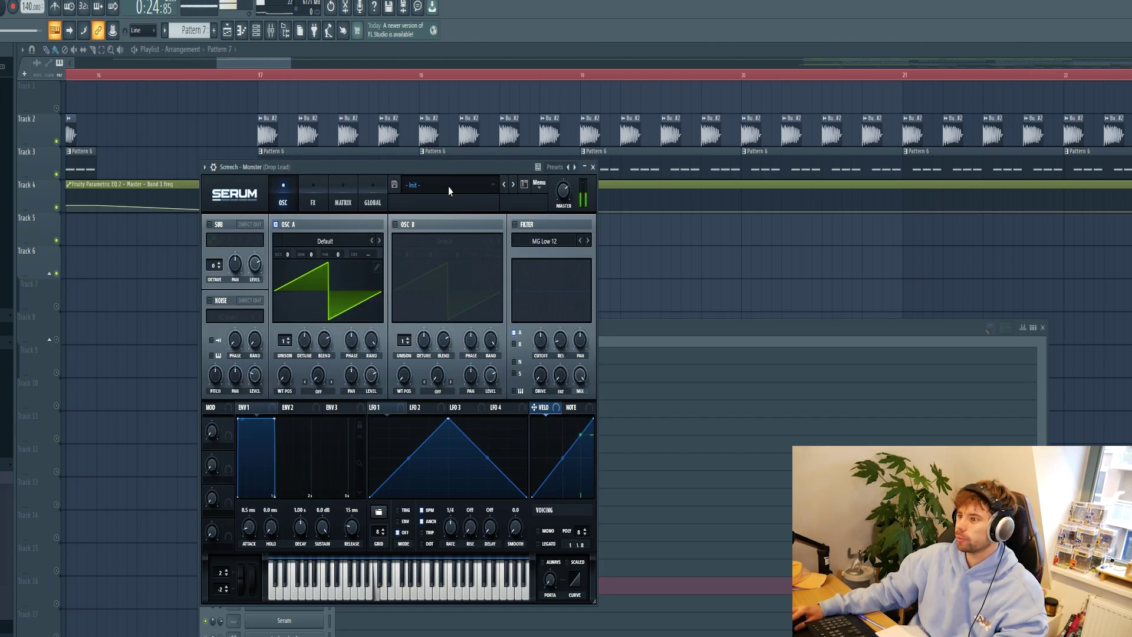
Load the Screech - Monster preset from the BUNKER II folder in the Drop Lead's Serum
click(448, 184)
mouse_move(706, 325)
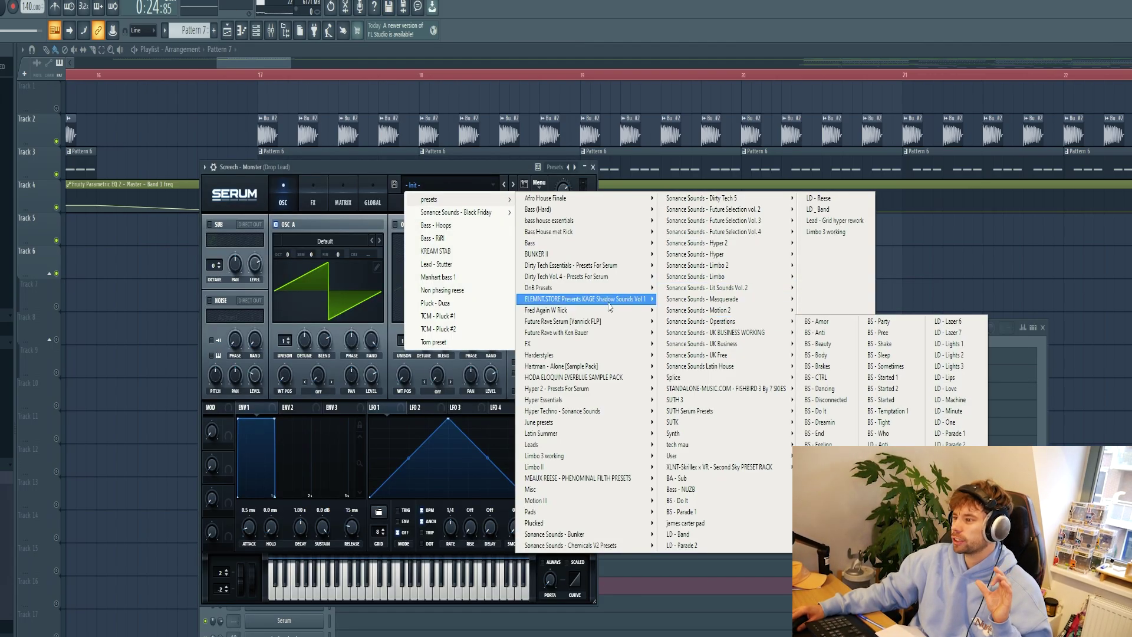
mouse_move(594, 254)
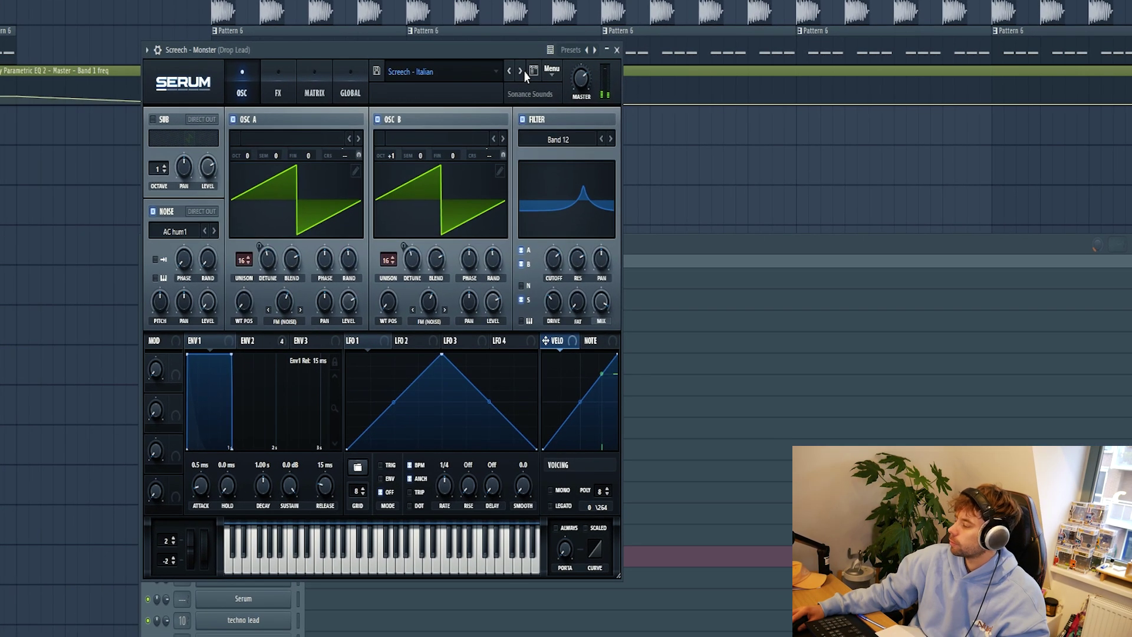
click(514, 184)
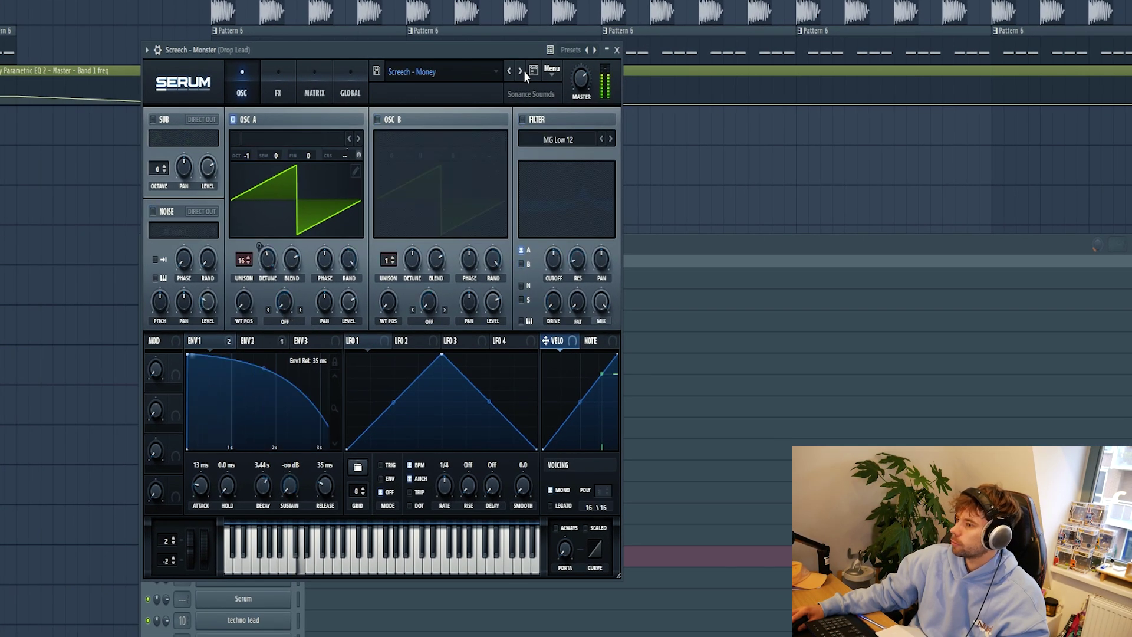
click(522, 71)
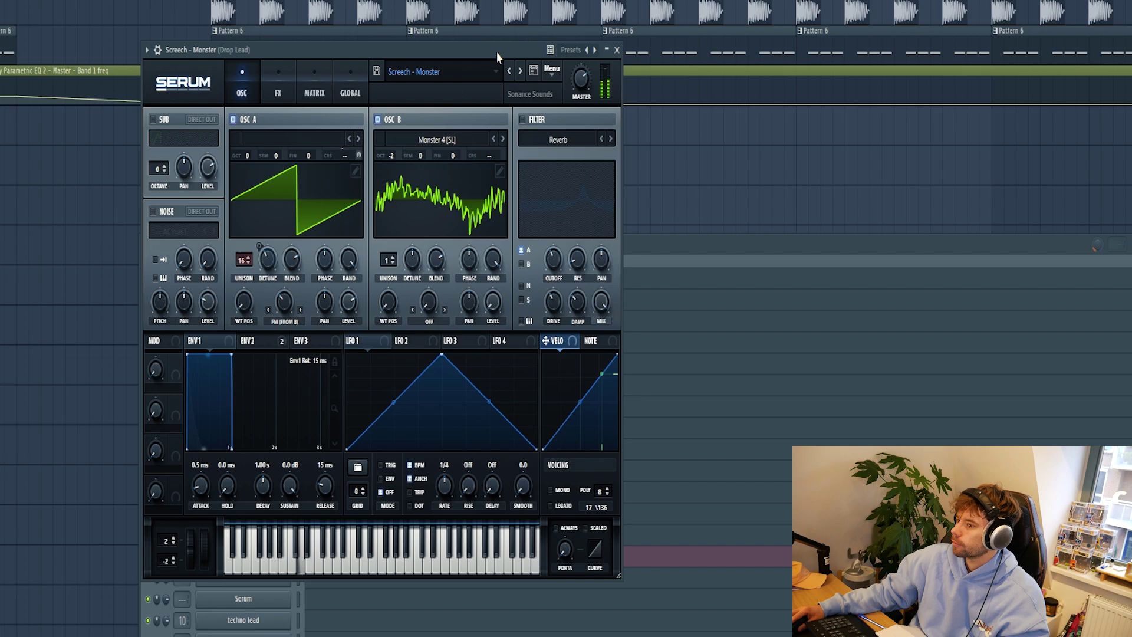
drag(497, 55, 955, 93)
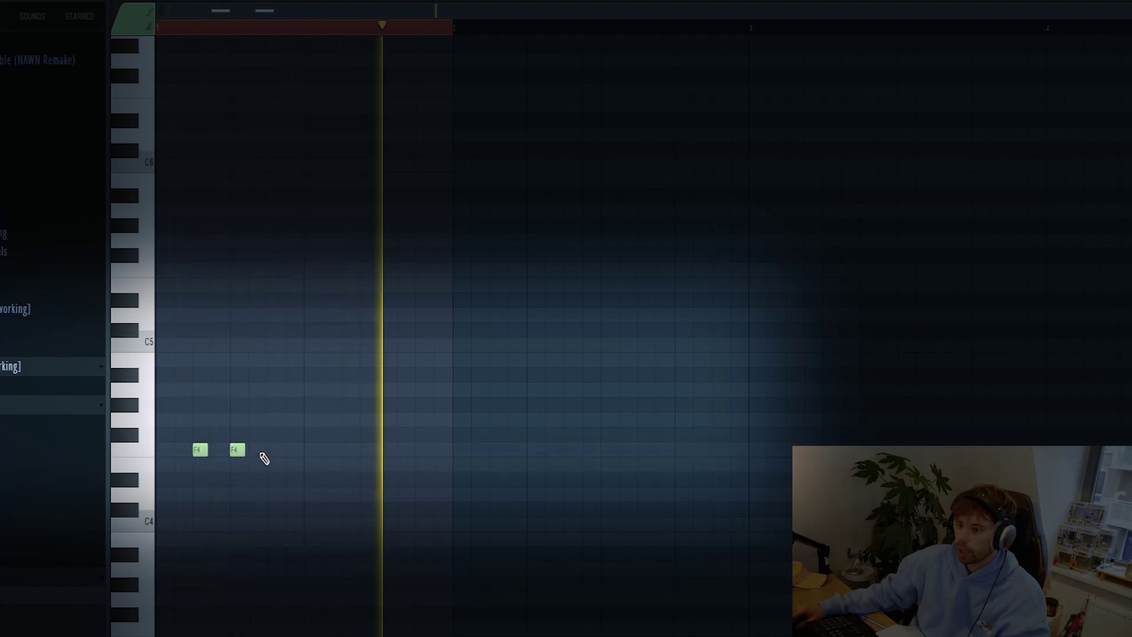
Add four F4 notes to the two-bar Screech - Monster pattern, lengthening the third note in bar 1 and the last two in bar 2
click(274, 450)
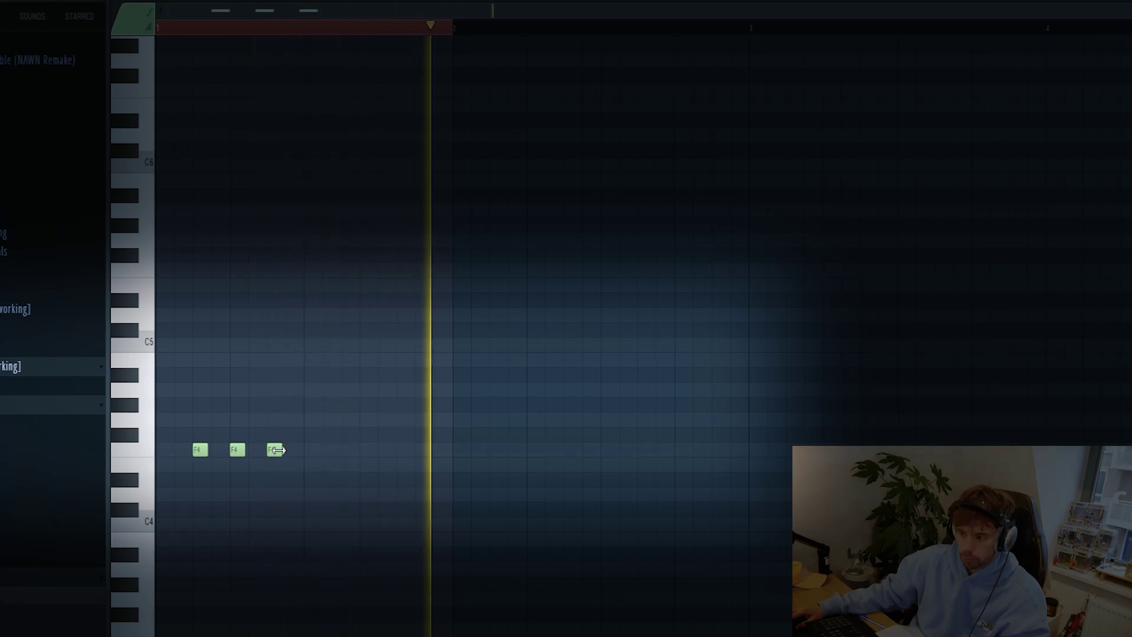
drag(281, 450, 300, 450)
key(space)
click(496, 449)
drag(522, 450, 506, 450)
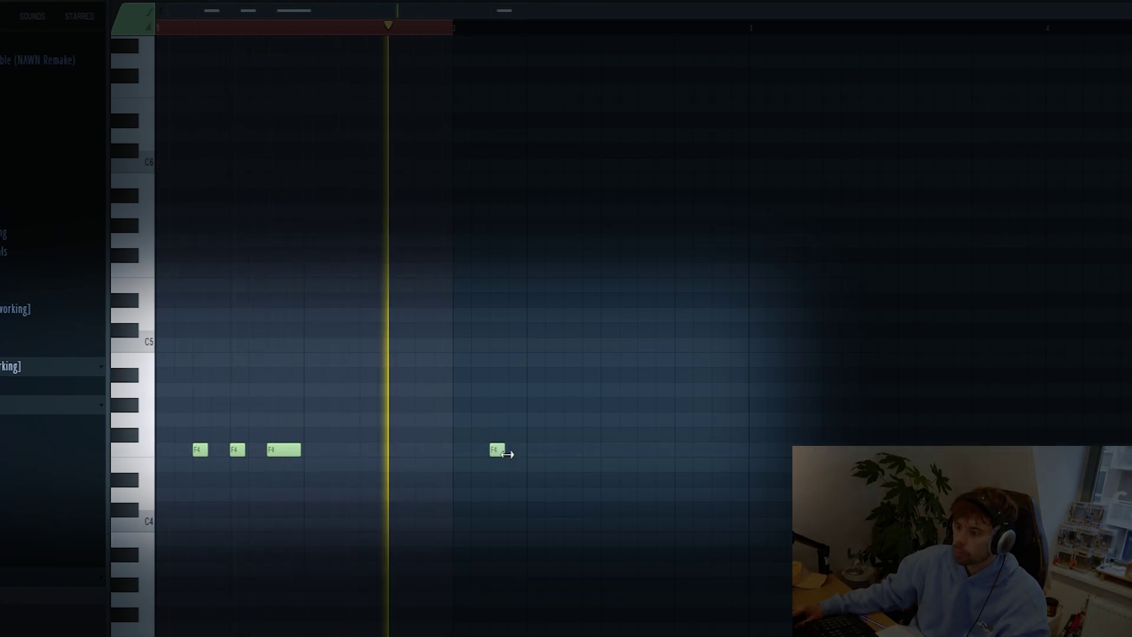
click(567, 449)
drag(579, 450, 597, 450)
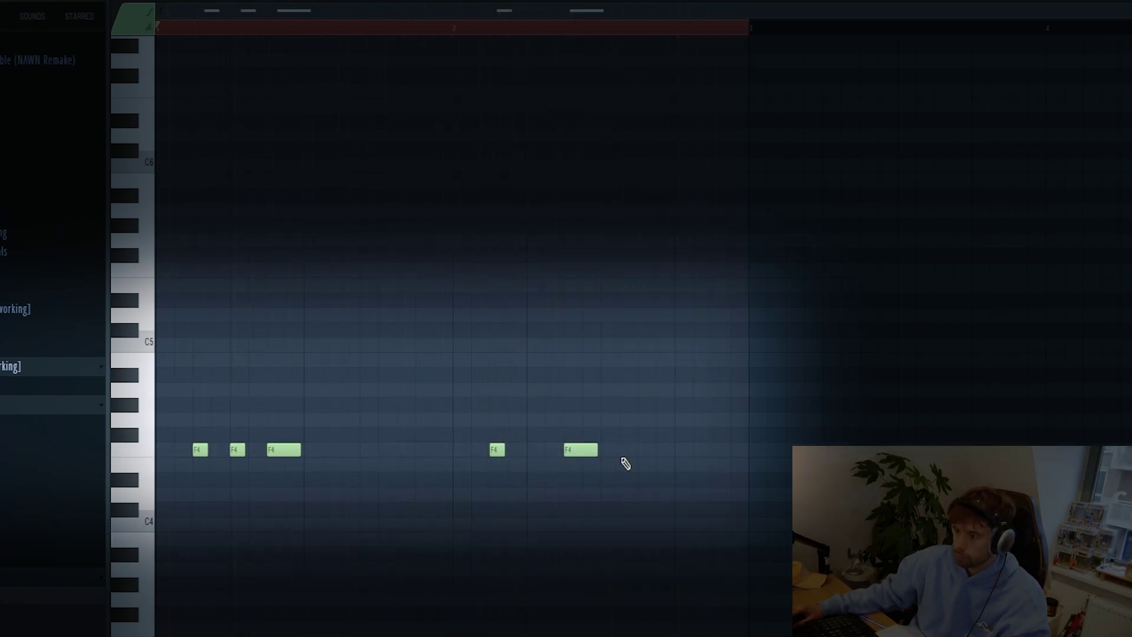
click(641, 449)
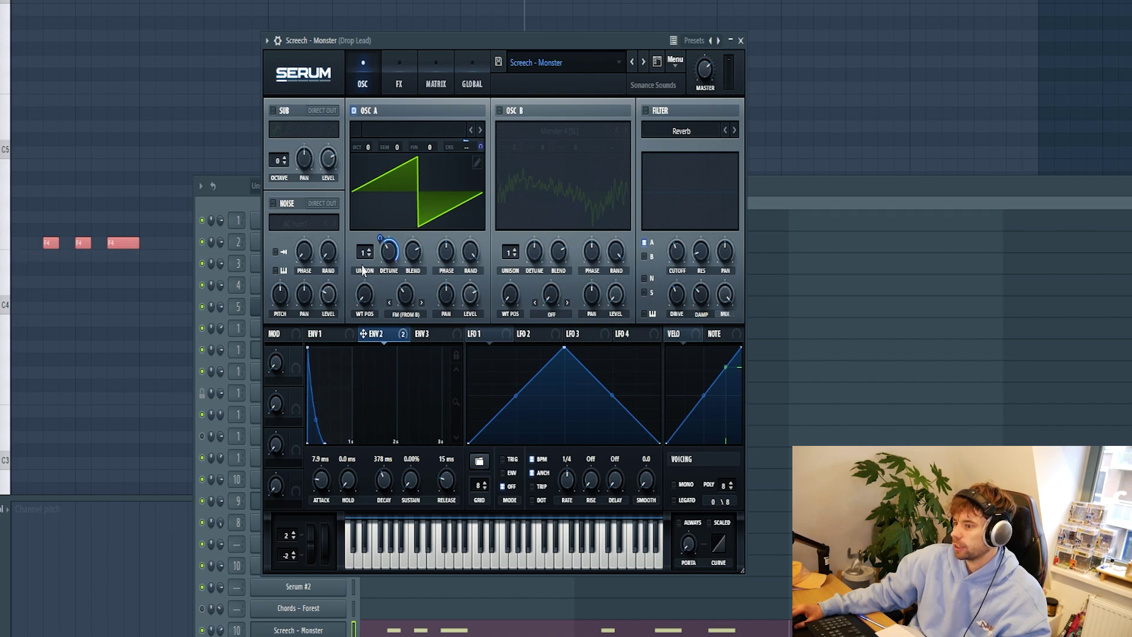
Set oscillator A's unison to 16 voices and enable oscillator B in the Screech - Monster Serum
drag(365, 253, 423, 51)
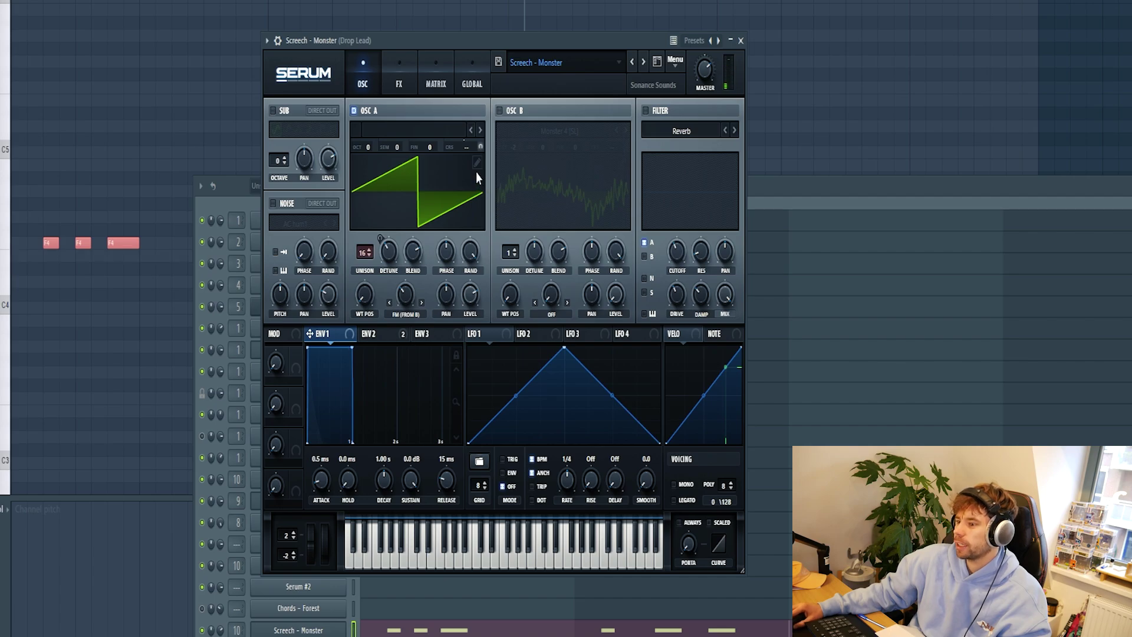
click(500, 110)
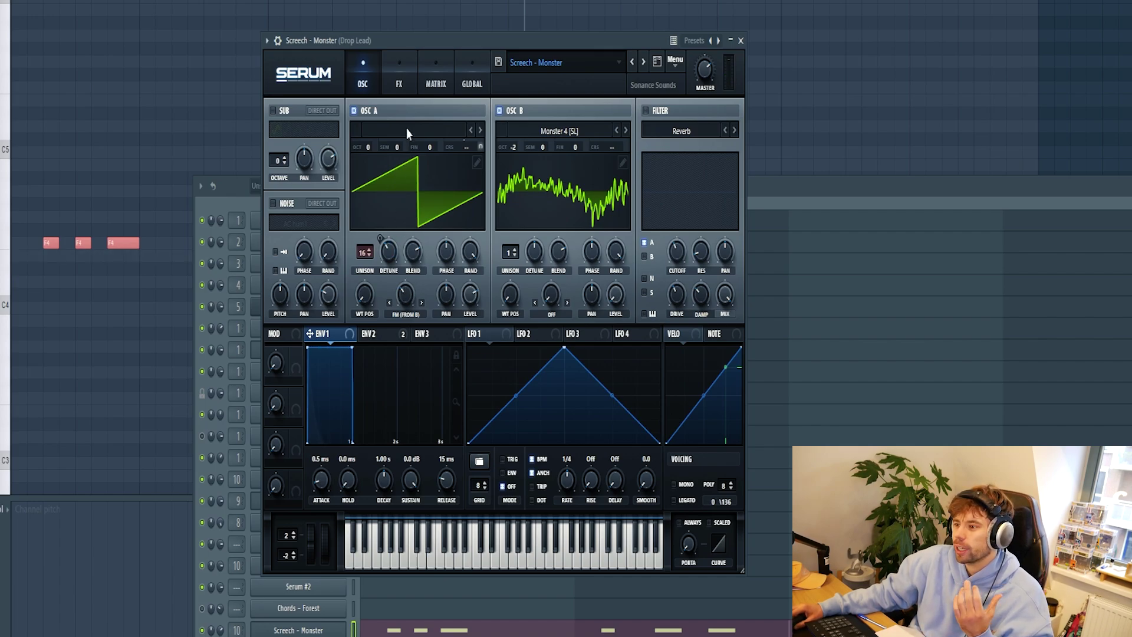
Enable the distortion and reverb in the Screech - Monster Serum's effects rack
click(399, 84)
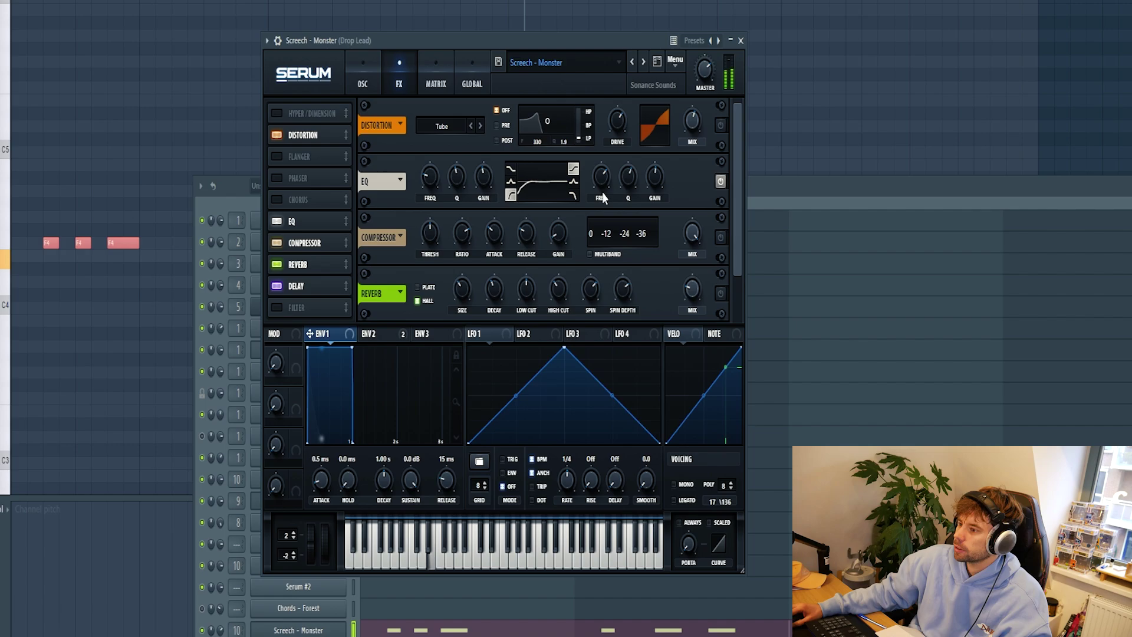
click(720, 126)
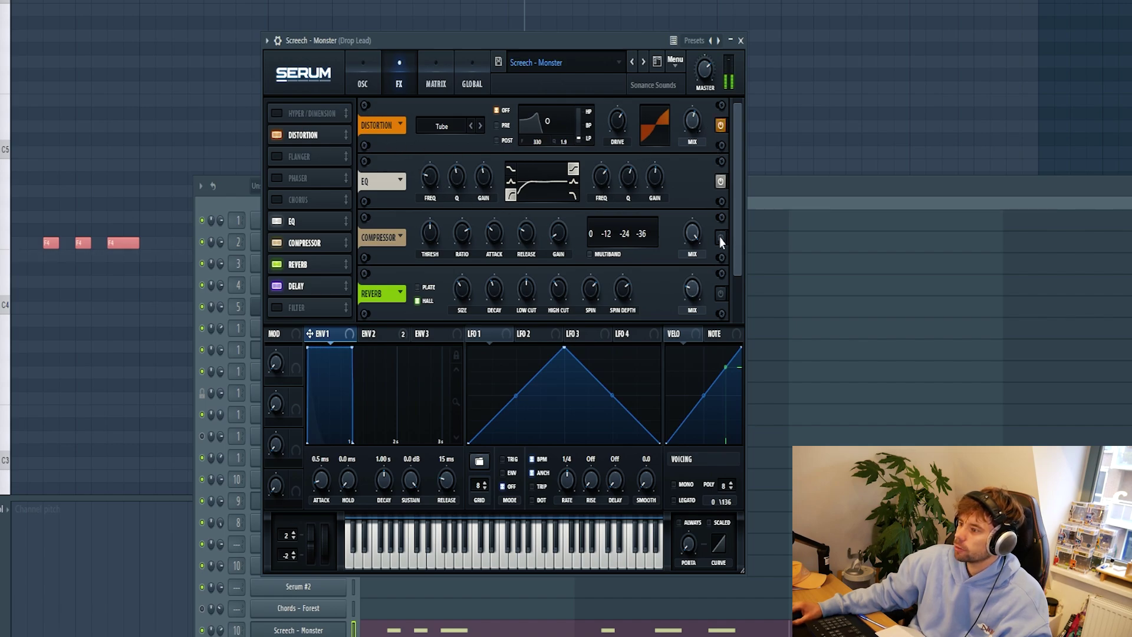
click(720, 293)
scroll(740, 299, down, 1)
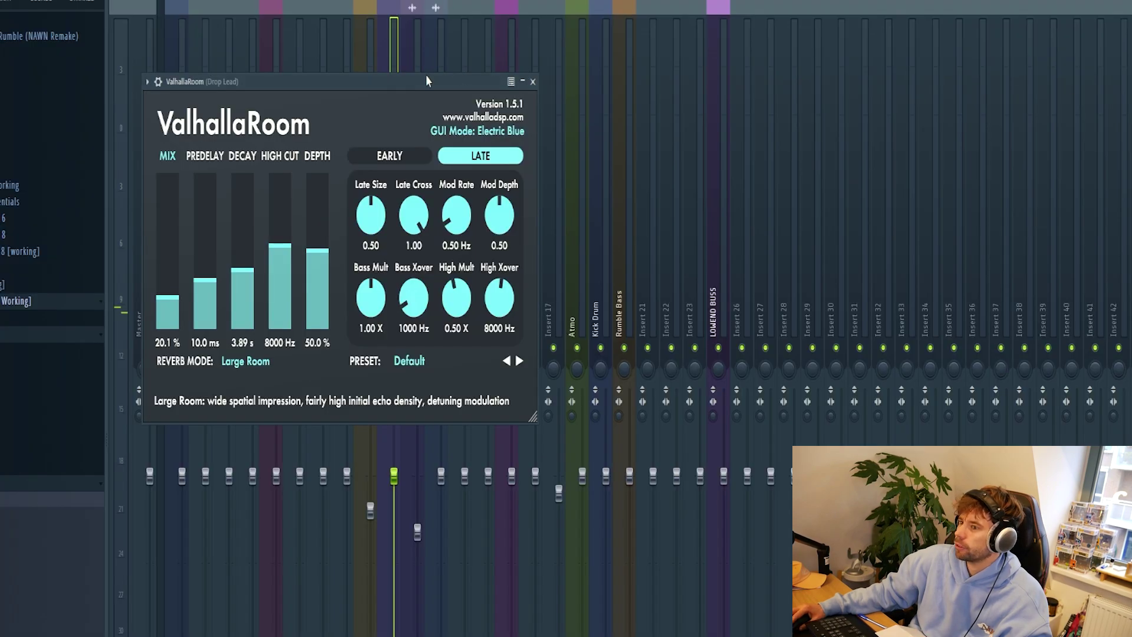
Review the settings of the Drop Lead insert's effects, including ValhallaRoom, OTT, Fresh Air and Kickstart
drag(427, 80, 716, 71)
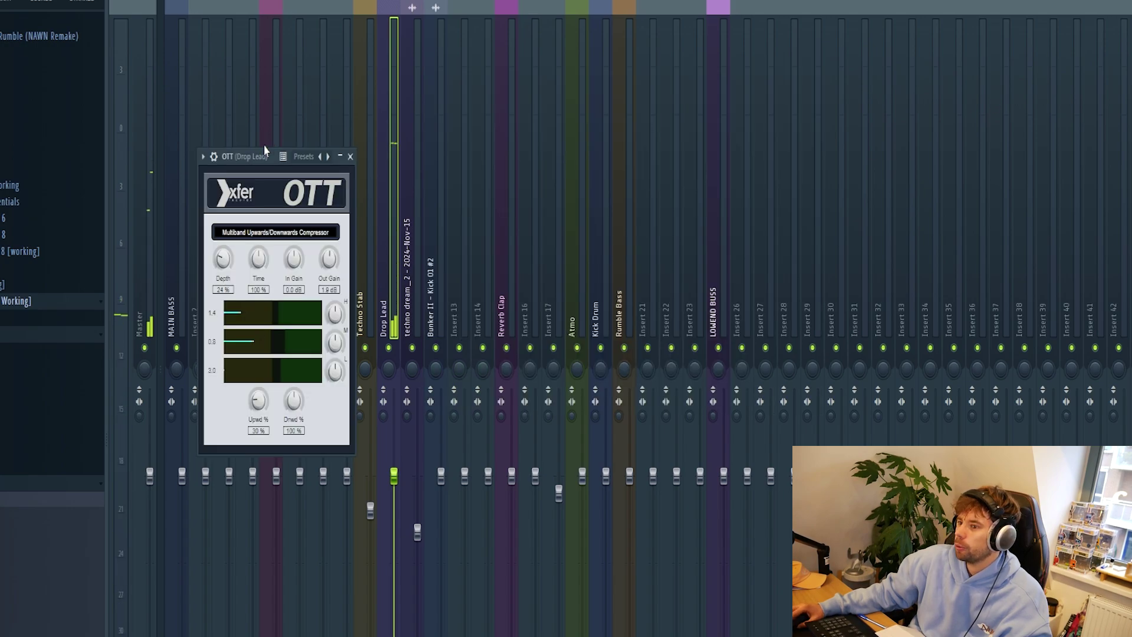
drag(265, 155, 708, 143)
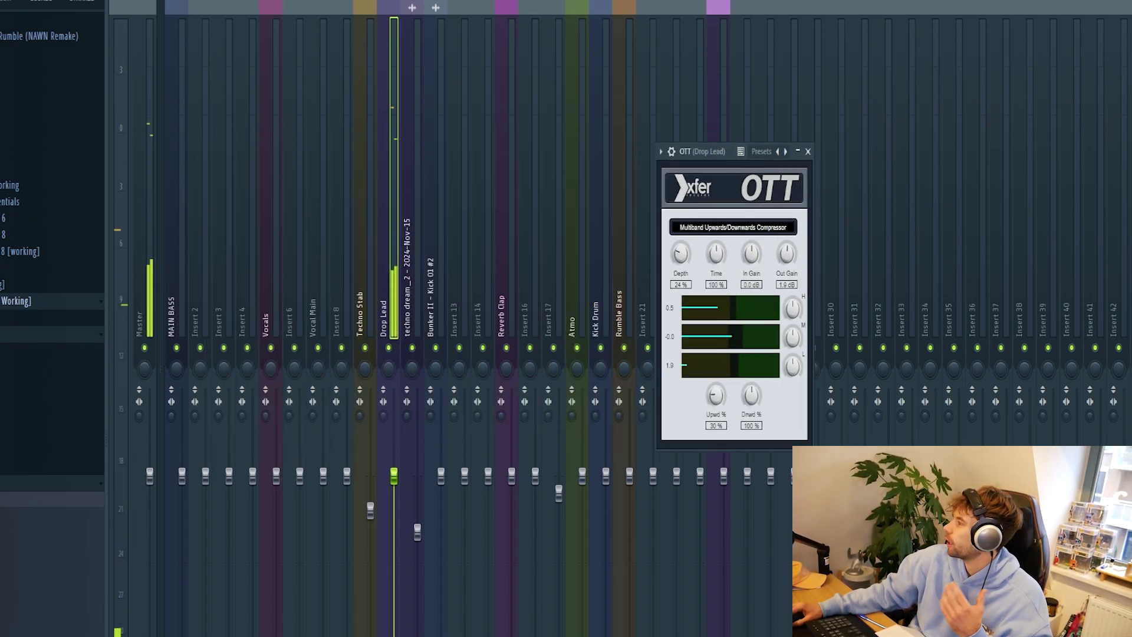
key(Escape)
drag(415, 74, 782, 123)
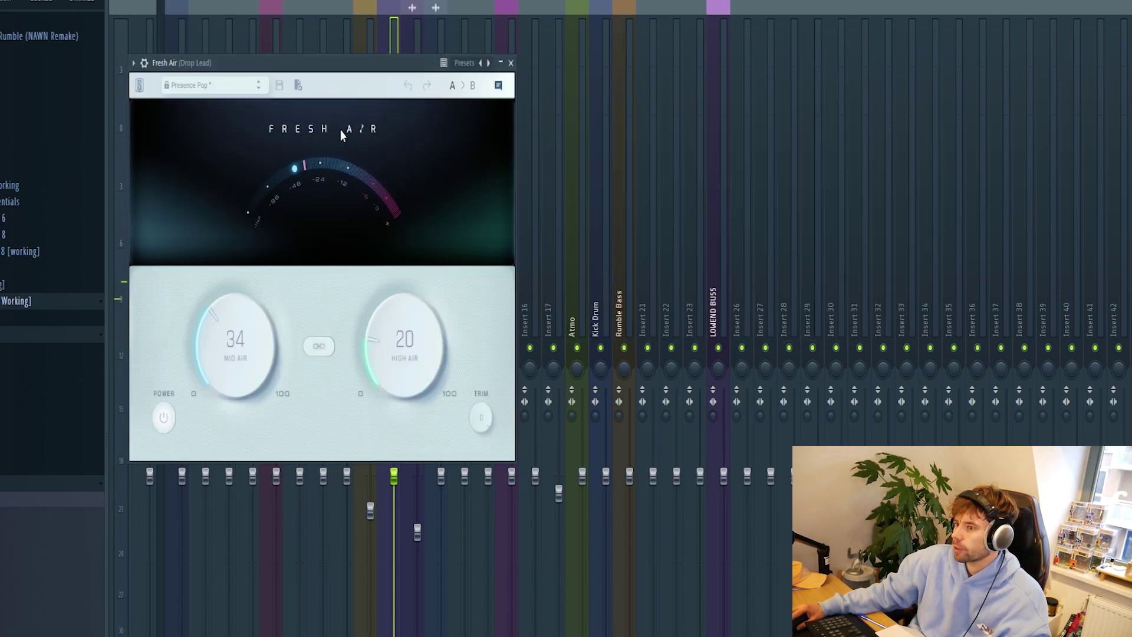
drag(309, 62, 876, 82)
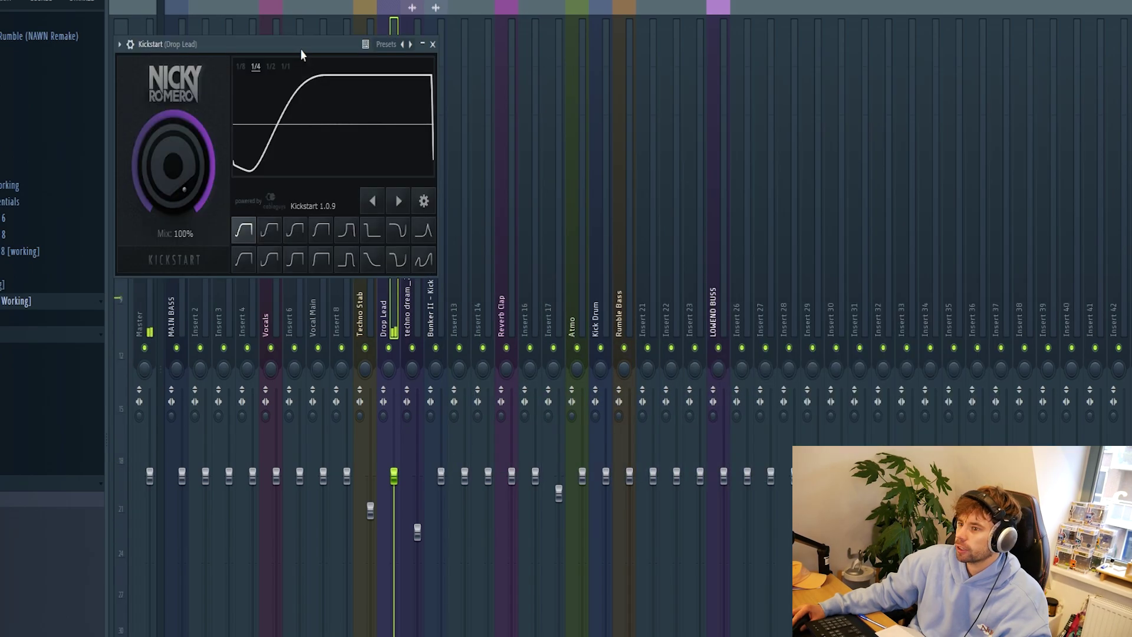
drag(282, 45, 692, 136)
Place a Pattern 7 clip on Track 5 of the playlist, starting at bar 17
key(F5)
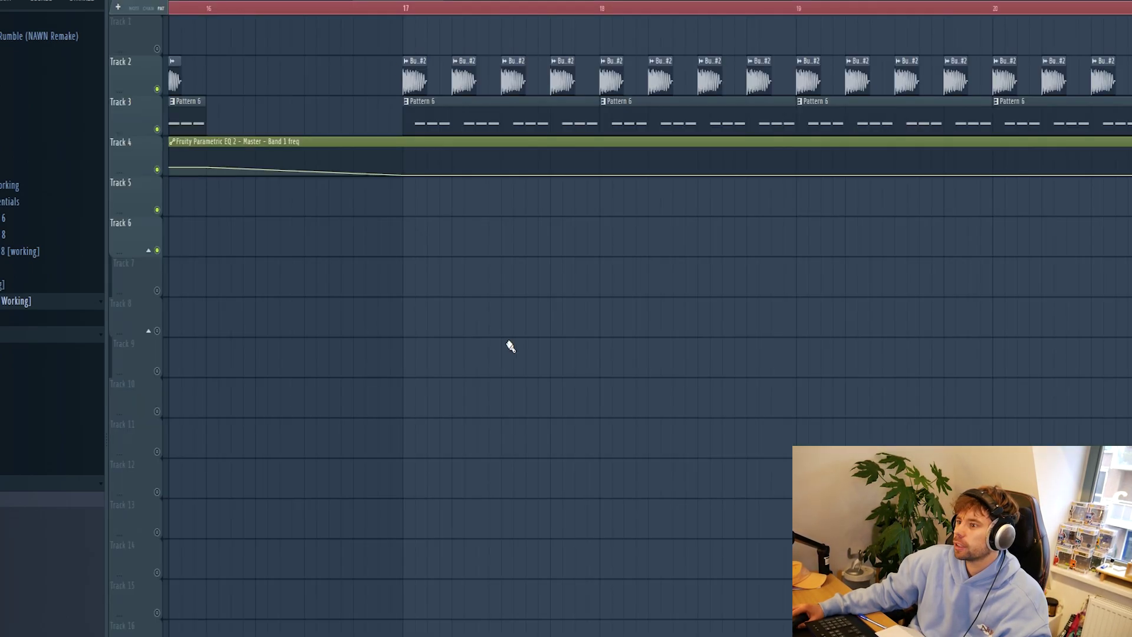
click(409, 197)
scroll(416, 224, down, 4)
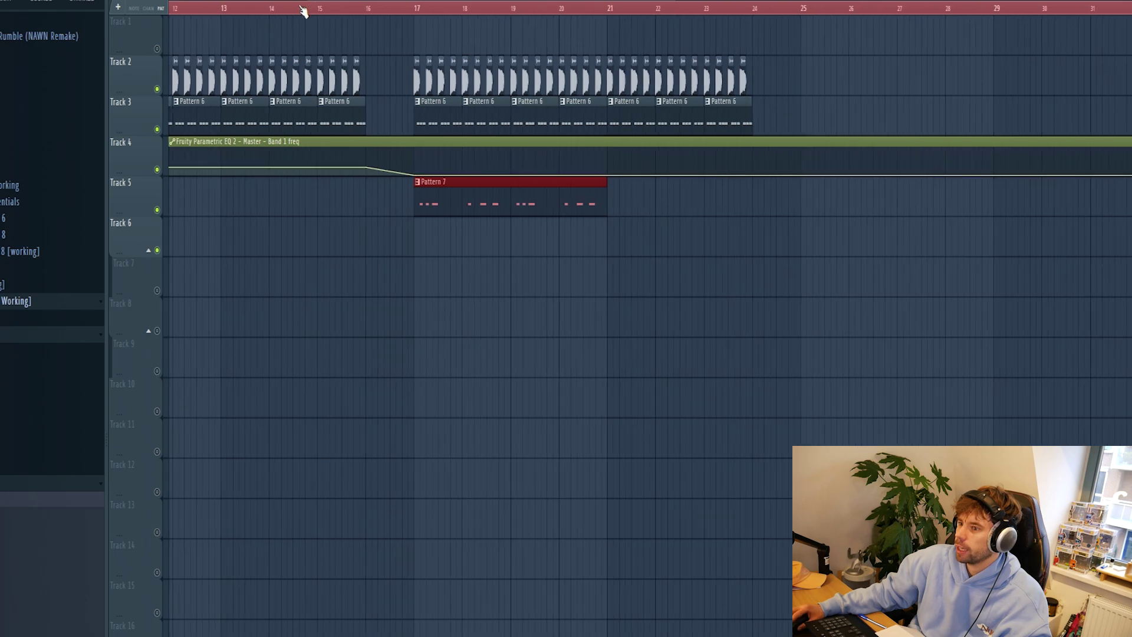
Copy the Pattern 7 clip to bar 21 on Track 5 and play back the drop
key(space)
drag(581, 206, 774, 203)
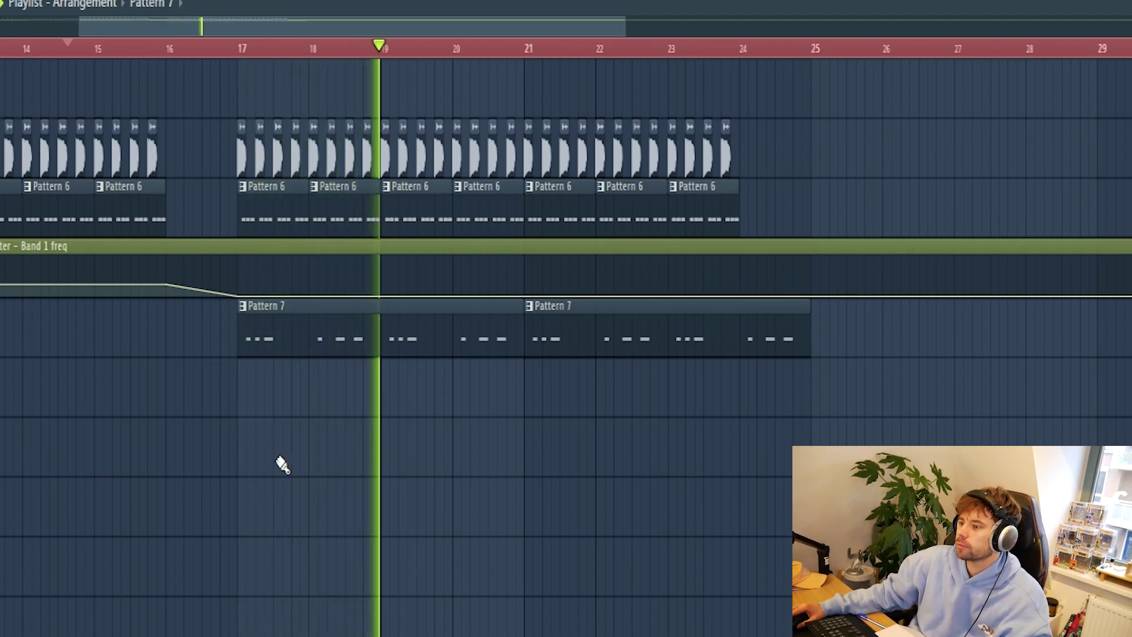
key(space)
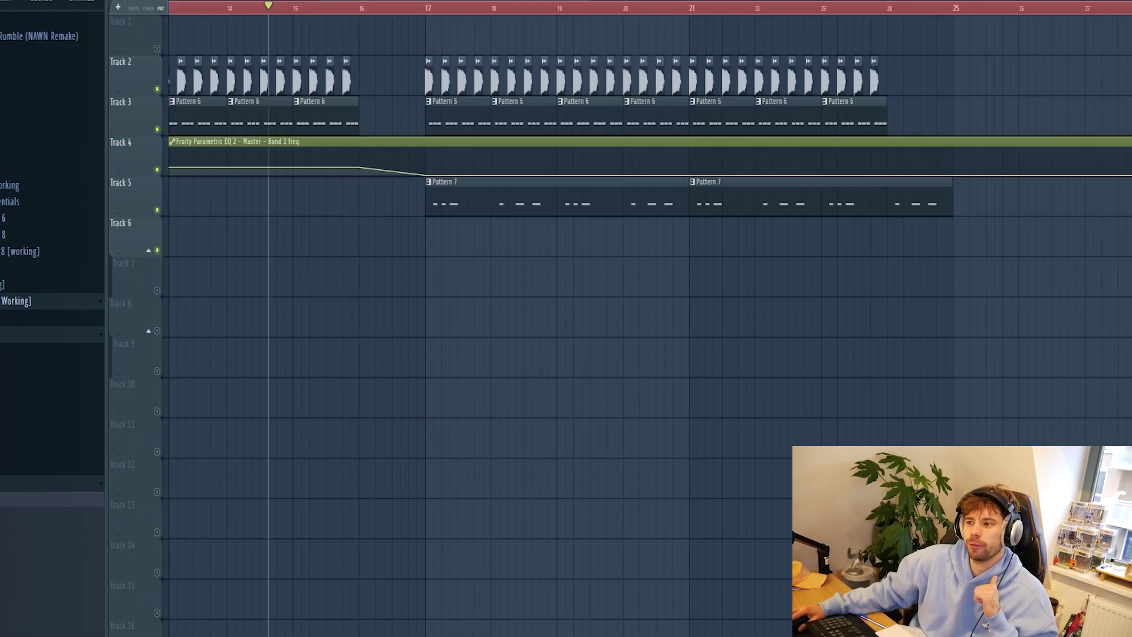
Load the Lead - Dangerous preset in the Techno Stab Serum
key(F6)
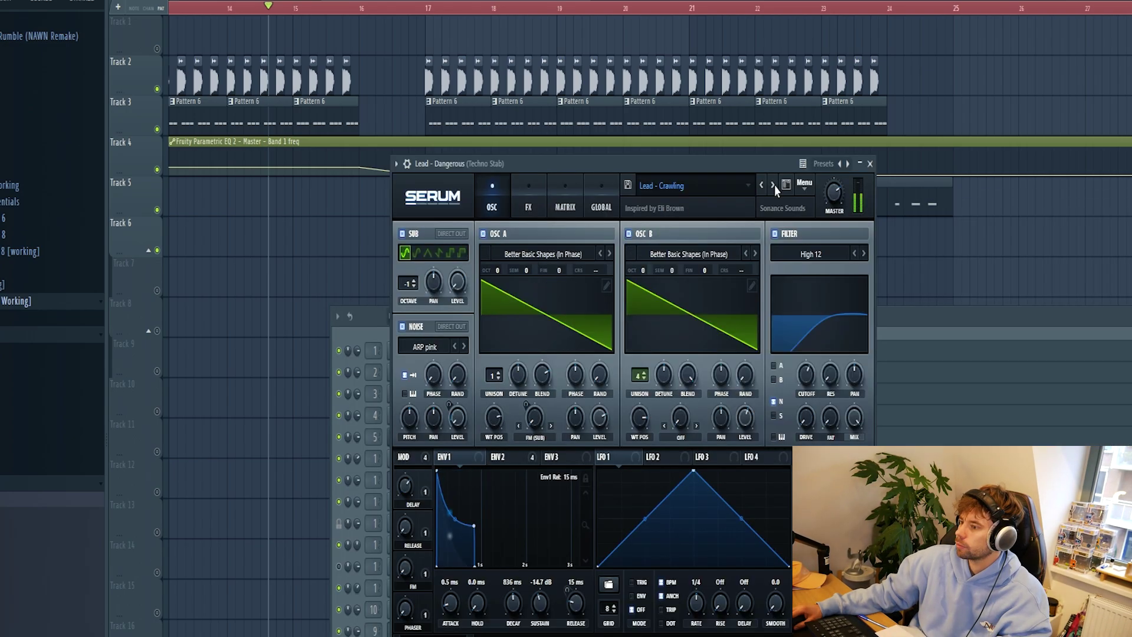
click(774, 185)
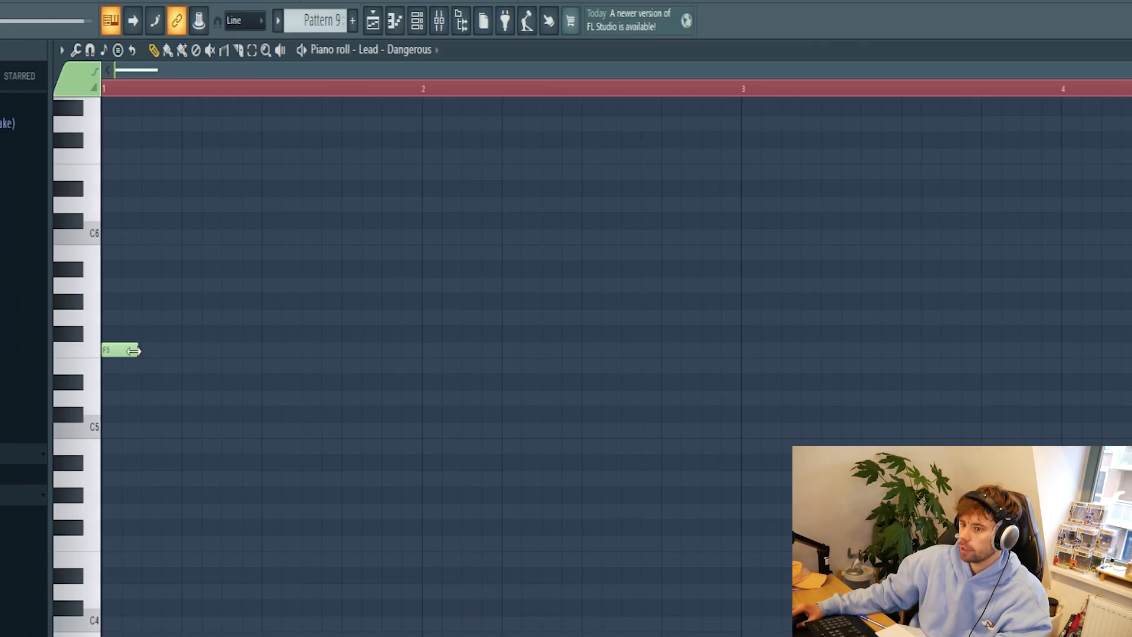
Draw a one-bar F4 note in Pattern 9 for Lead - Dangerous and place the pattern on Track 6 at bar 17
drag(134, 351, 417, 365)
key(space)
key(space)
key(ctrl+Down)
key(space)
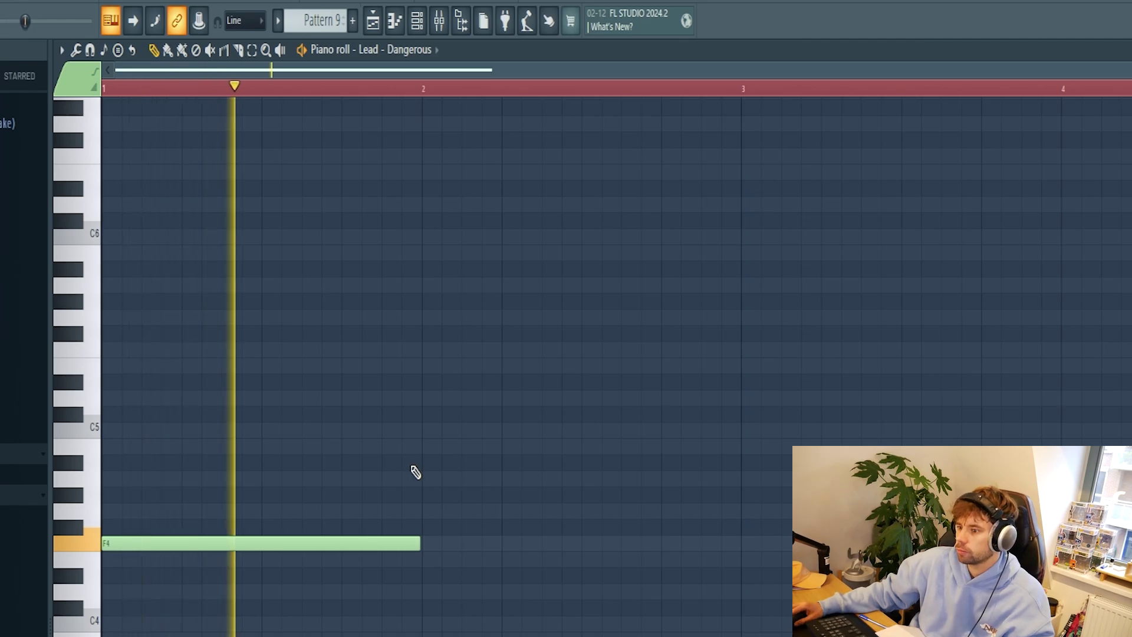
click(373, 24)
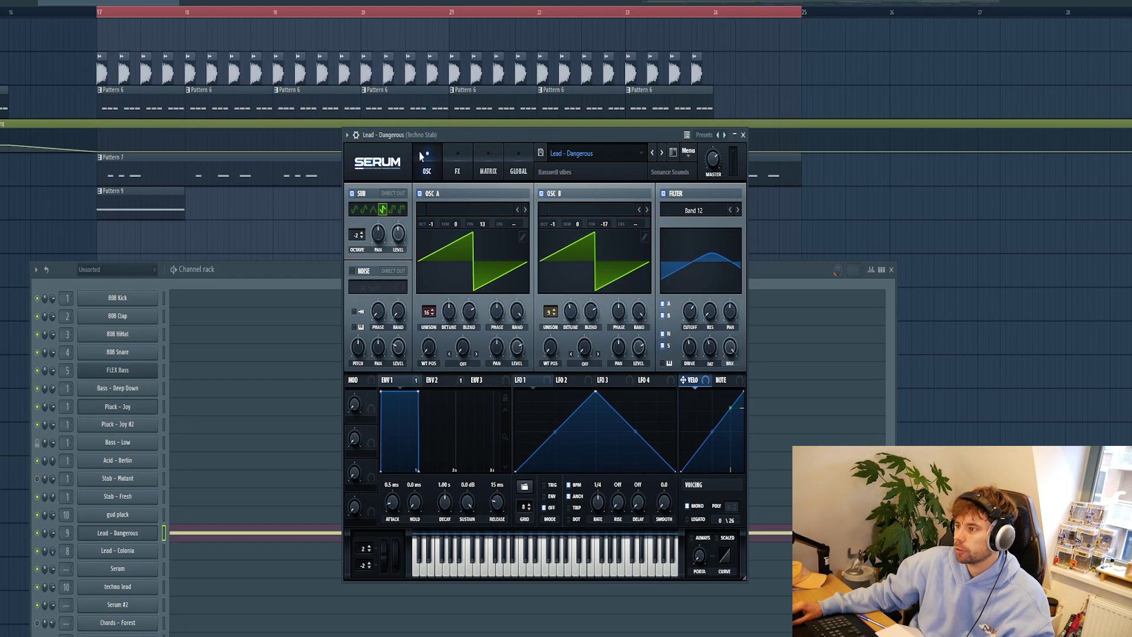
Review the Lead - Dangerous Serum settings and the Techno Stab insert's Fruity Parametric EQ 2 and Kickstart
drag(421, 156, 279, 165)
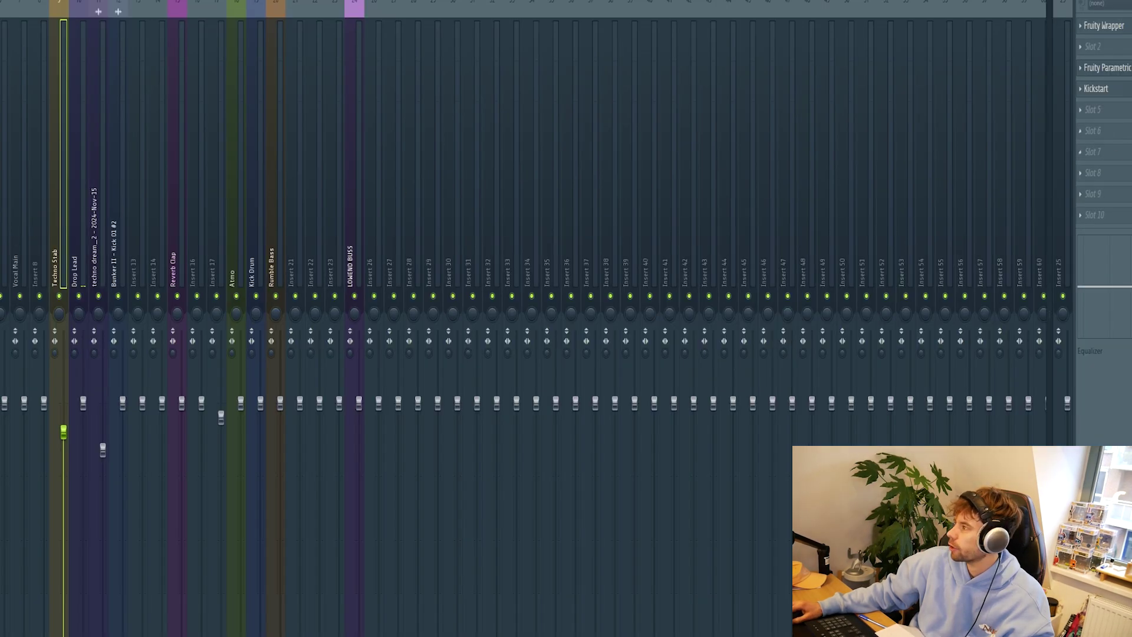
click(1104, 68)
drag(86, 107, 325, 113)
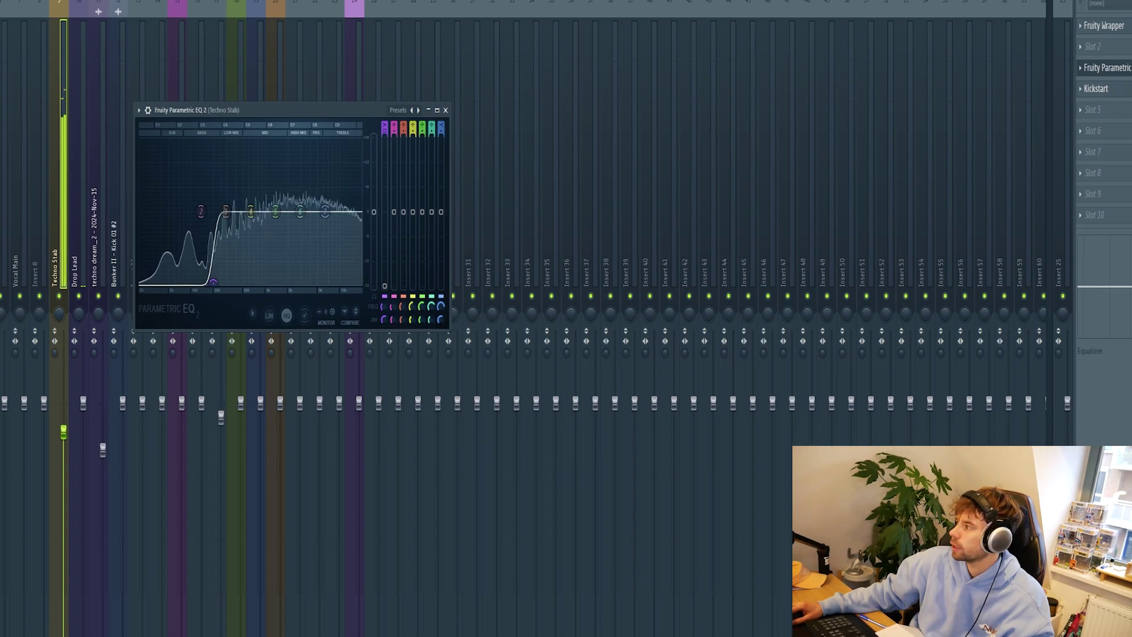
click(1120, 88)
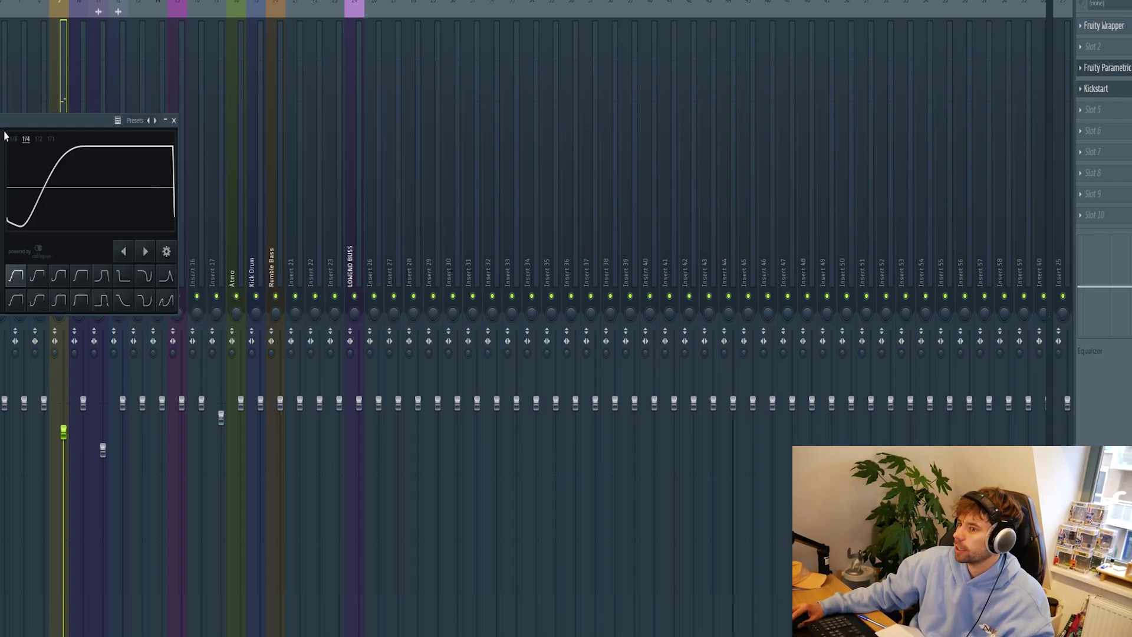
drag(9, 121, 378, 135)
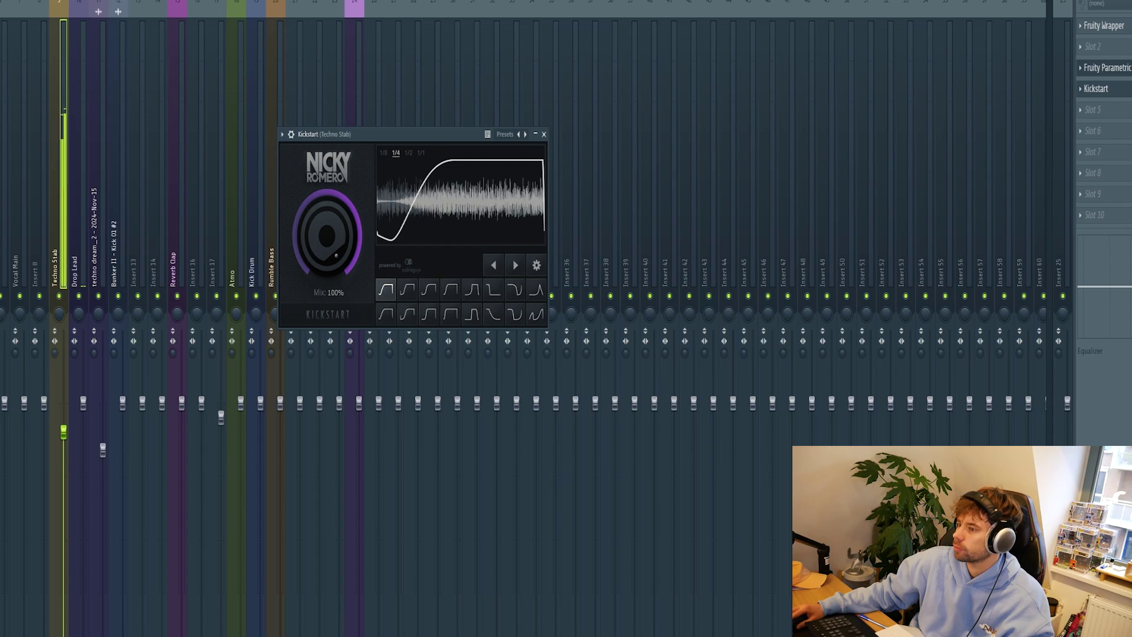
Add a one-bar rising Lead - Dangerous pitch bend automation clip at bar 17 on Track 7 and play it with Pattern 7 muted
key(F5)
right_click(142, 237)
key(space)
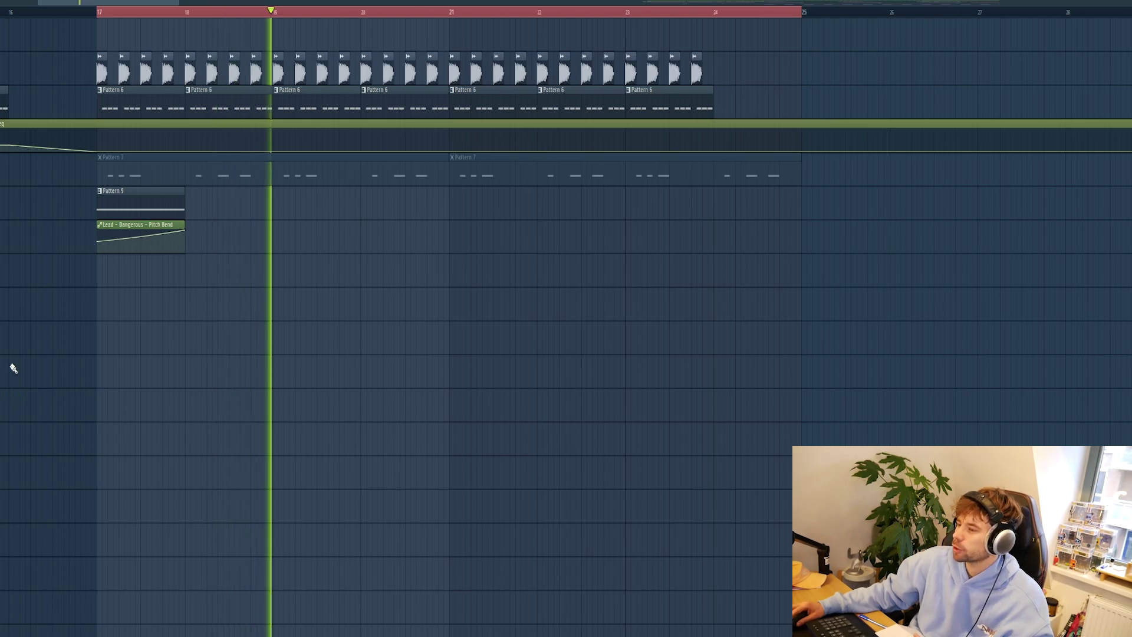
key(space)
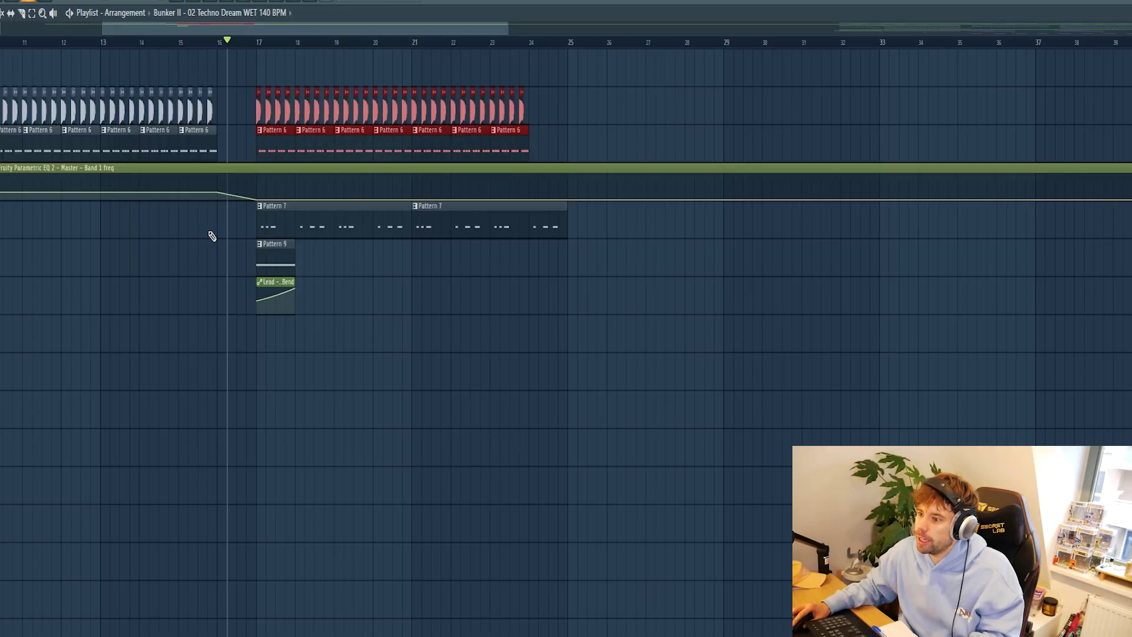
Duplicate the kick, Pattern 6, Pattern 7, Pattern 9 and pitch bend clips from bar 17 to bar 25
drag(210, 227, 644, 312)
drag(265, 147, 578, 145)
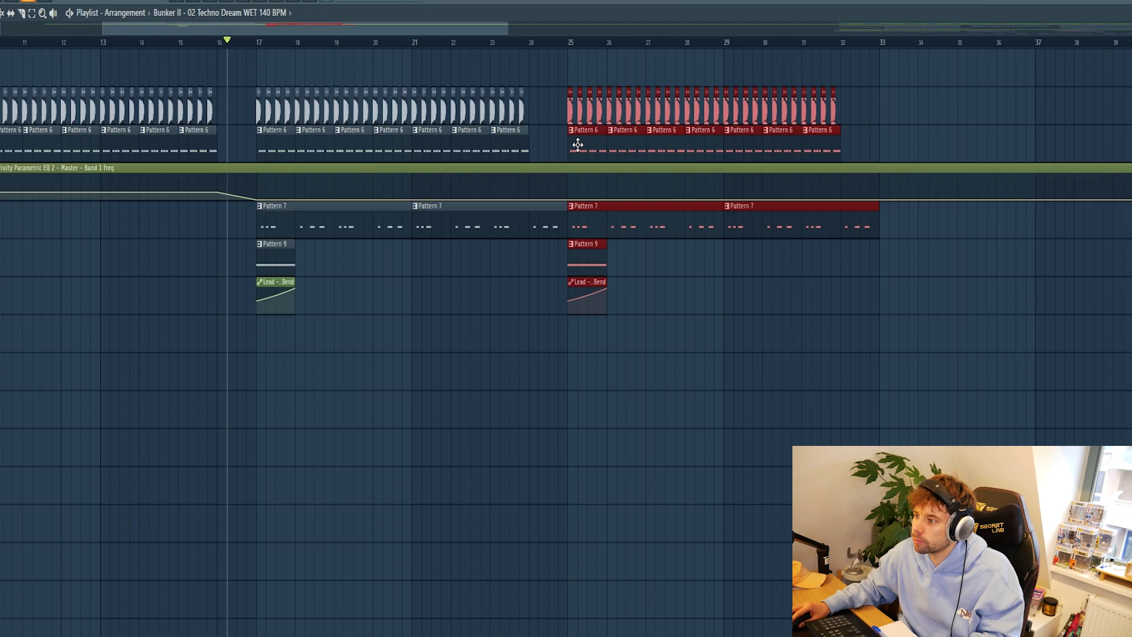
Set the playback selection to bars 25 to 33 and solo the kick on Track 2
drag(569, 45, 879, 47)
right_click(1, 106)
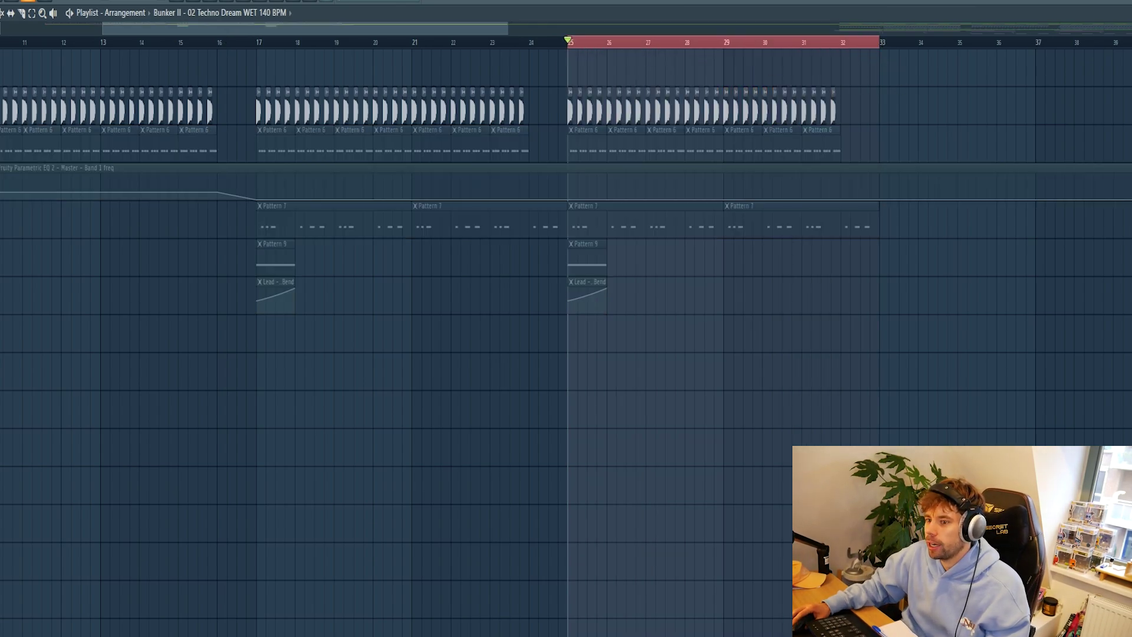
Place Bunker II - Hatloop 01 [154 BPM] from the Hatloops folder on Track 8 at bar 25
scroll(890, 316, up, 3)
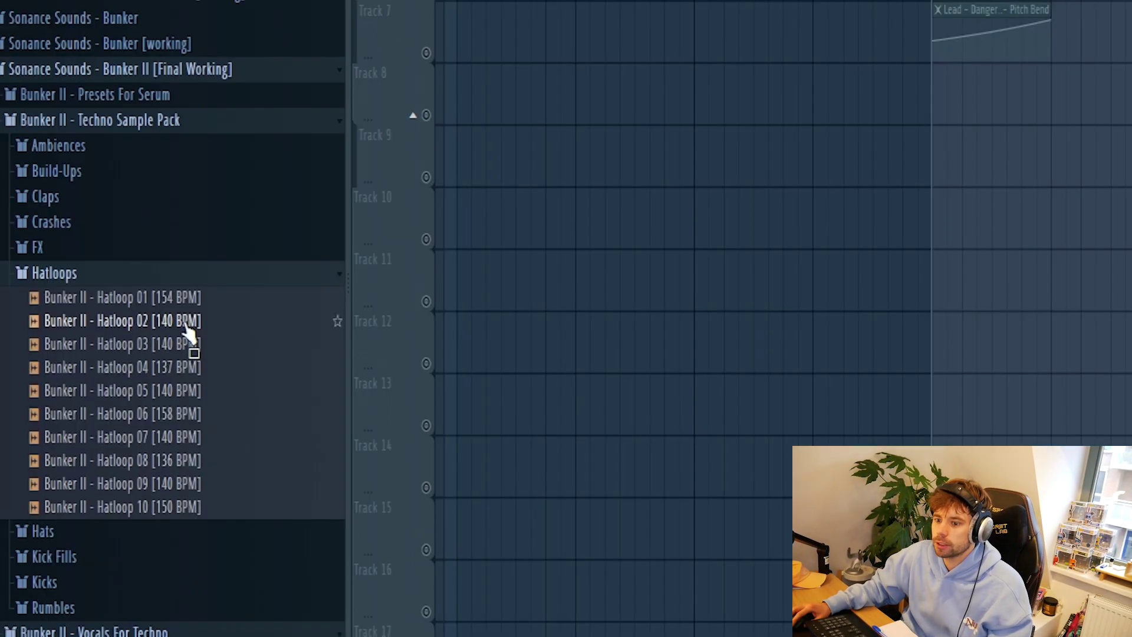
drag(189, 328, 161, 302)
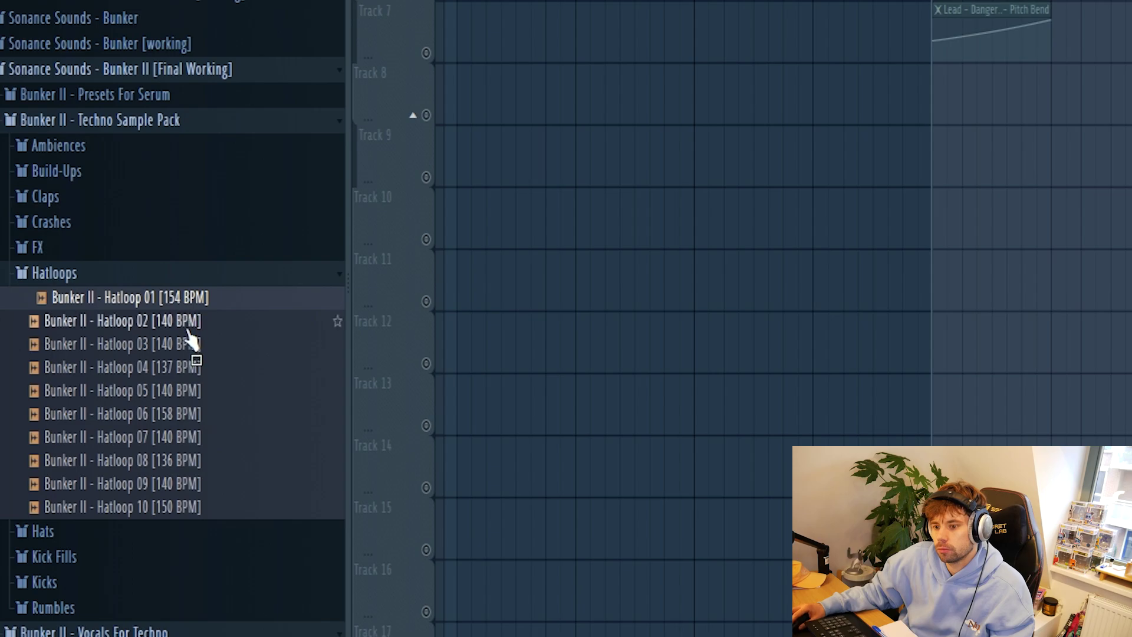
drag(189, 338, 949, 108)
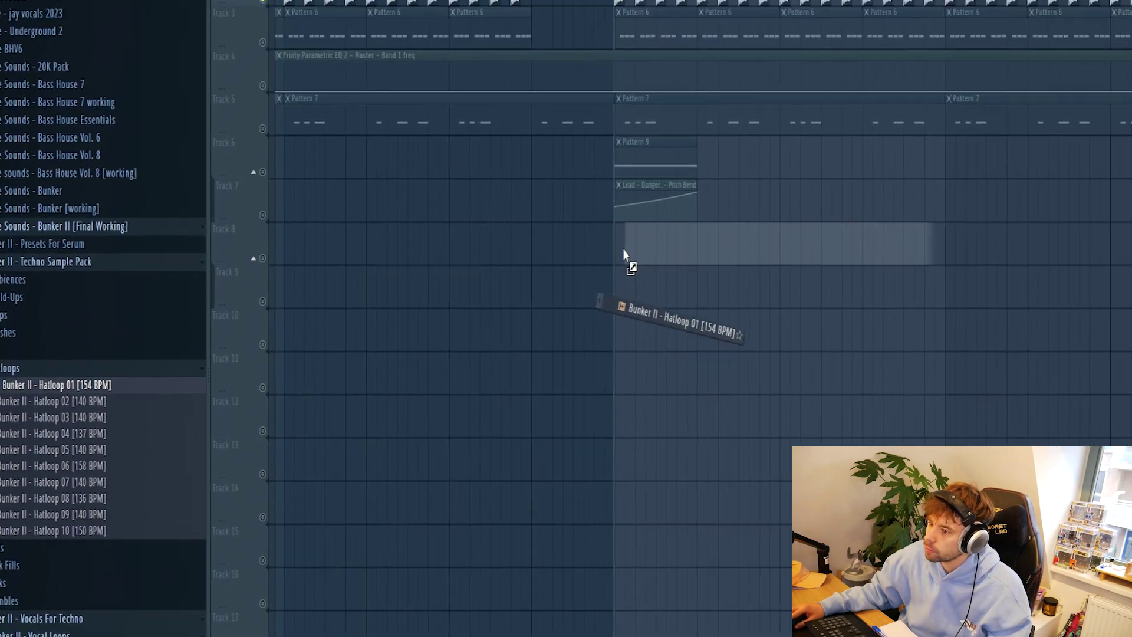
drag(624, 253, 614, 249)
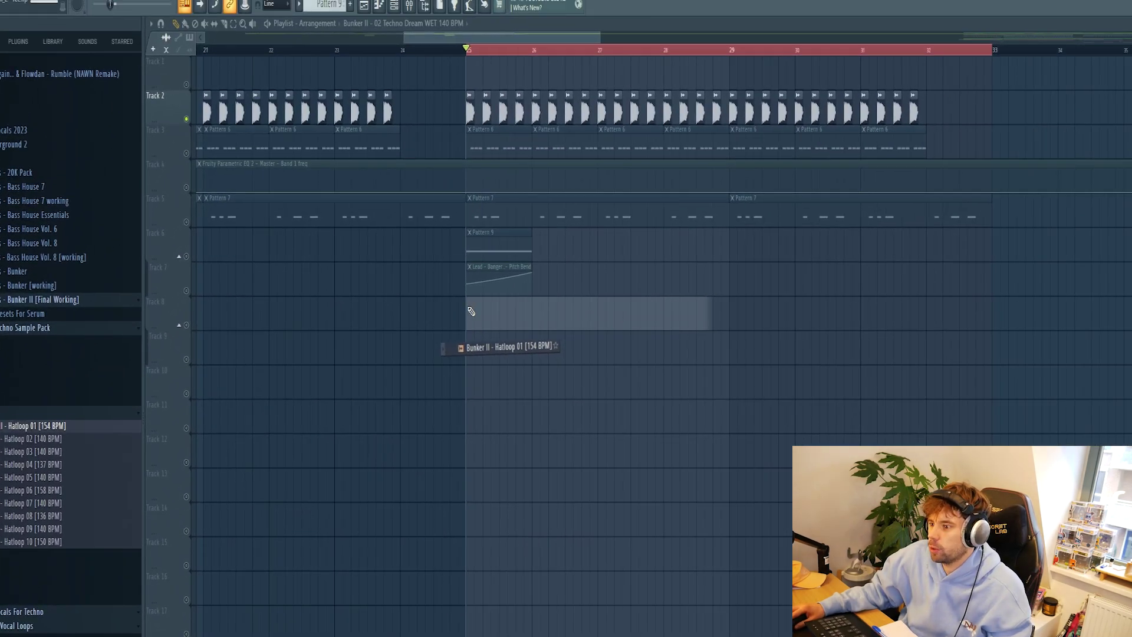
drag(471, 311, 469, 309)
Fit the Hatloop 01 clip to the project tempo and repeat it on Track 8 up to bar 33
right_click(470, 309)
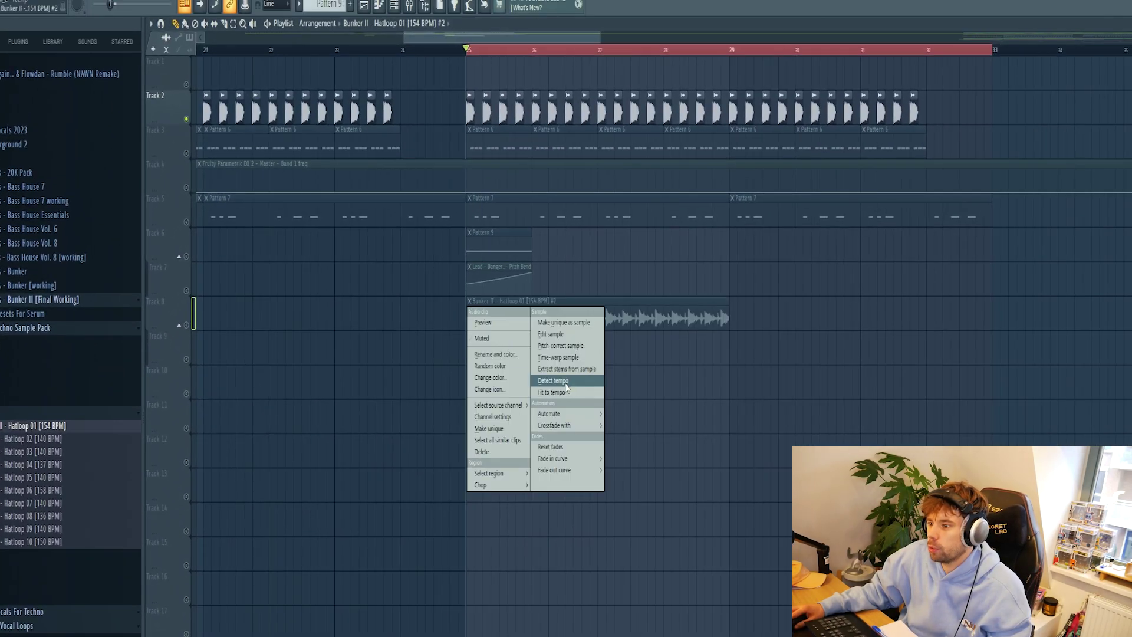
click(565, 395)
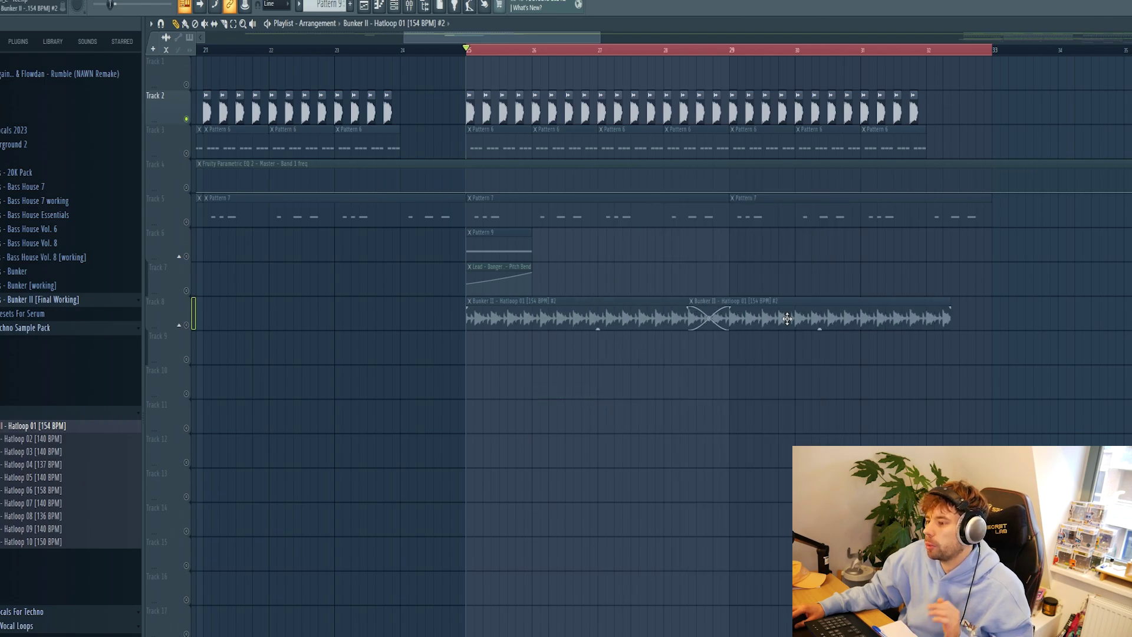
Lower the Hatloop 01 channel volume while the loop plays with the kick
key(space)
double_click(557, 323)
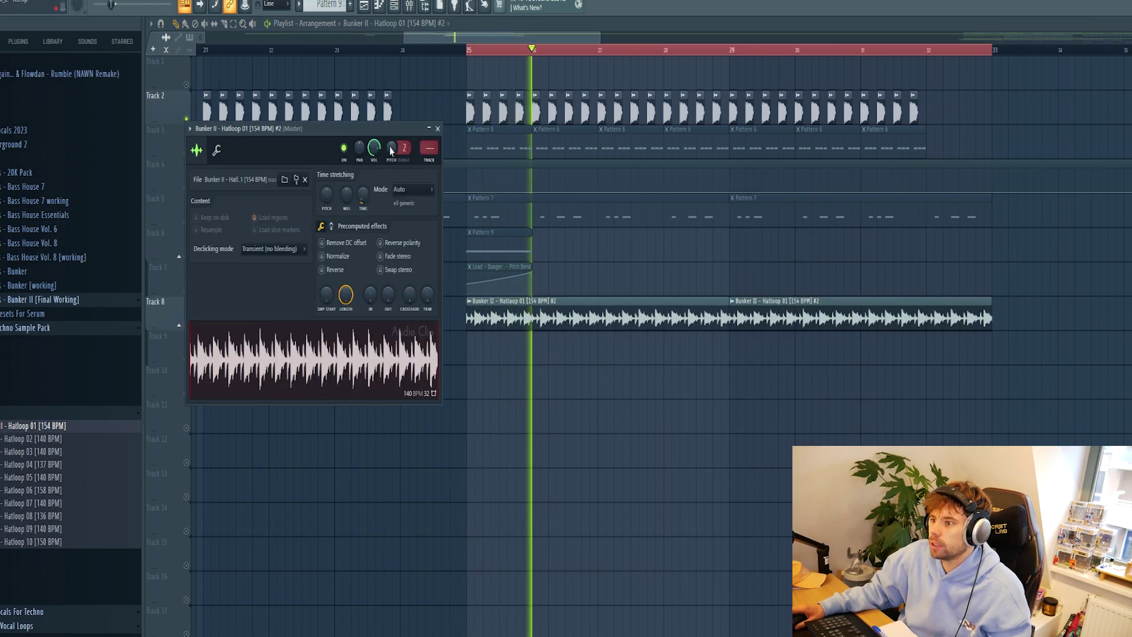
drag(375, 144, 376, 150)
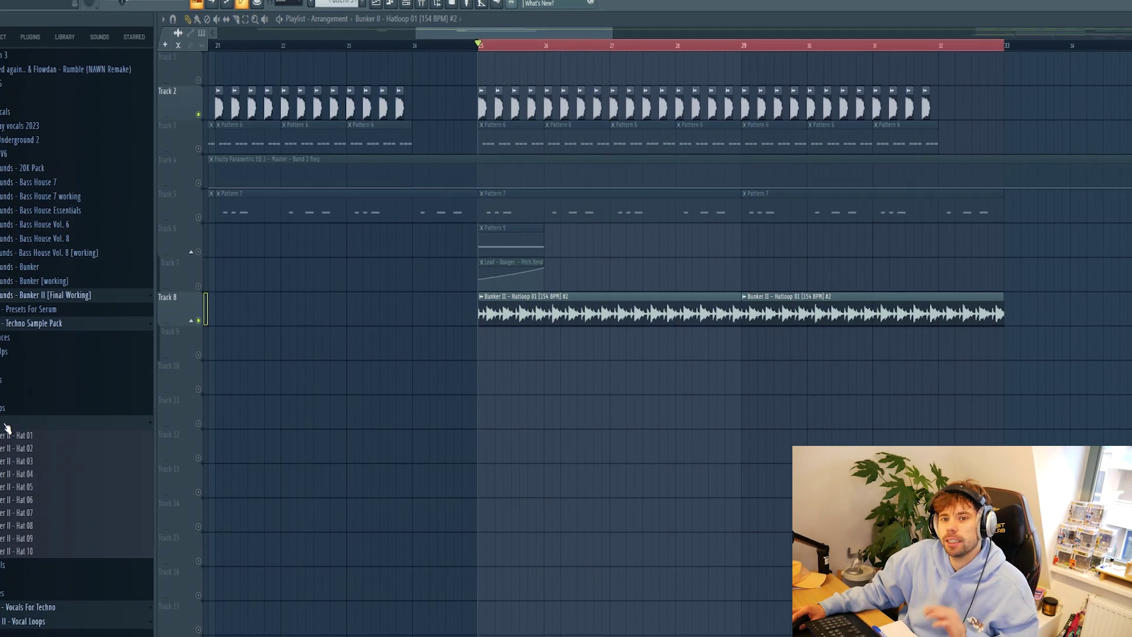
Audition samples in the Hats folder and place Bunker II - Hat 05 on the four offbeats of bar 25 on Track 9
drag(39, 418, 42, 430)
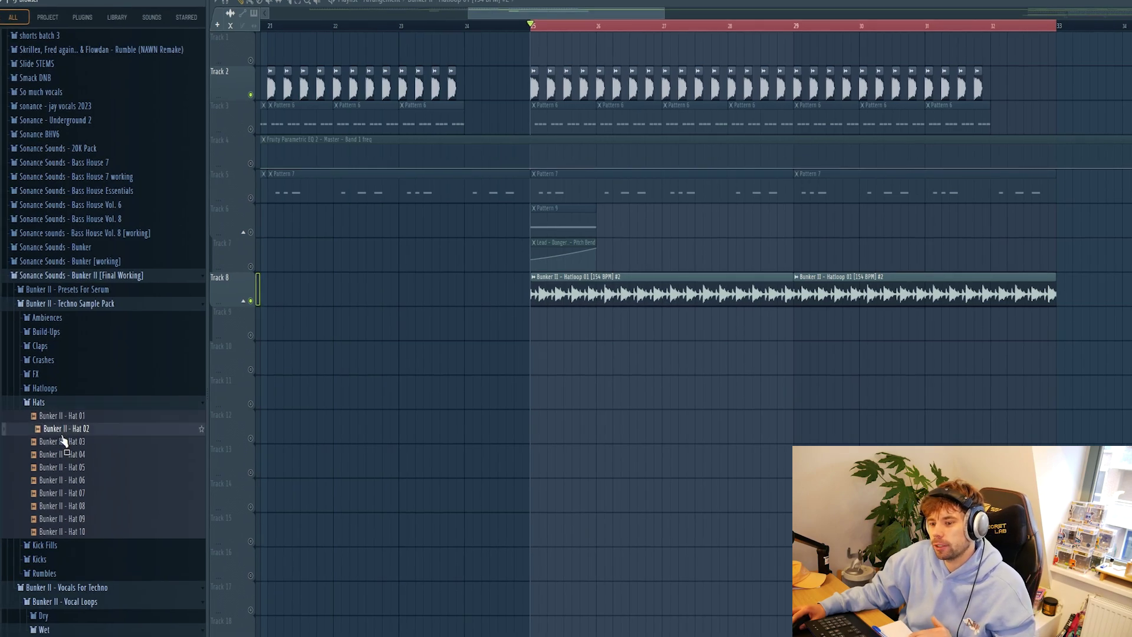
click(63, 442)
click(67, 455)
click(70, 467)
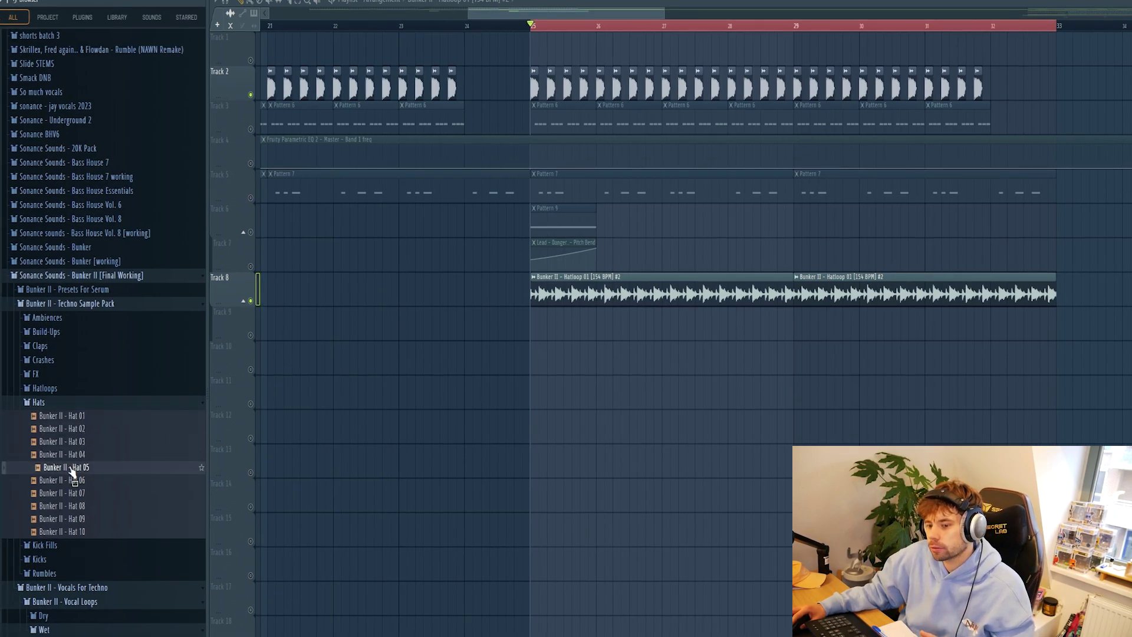
scroll(567, 350, up, 5)
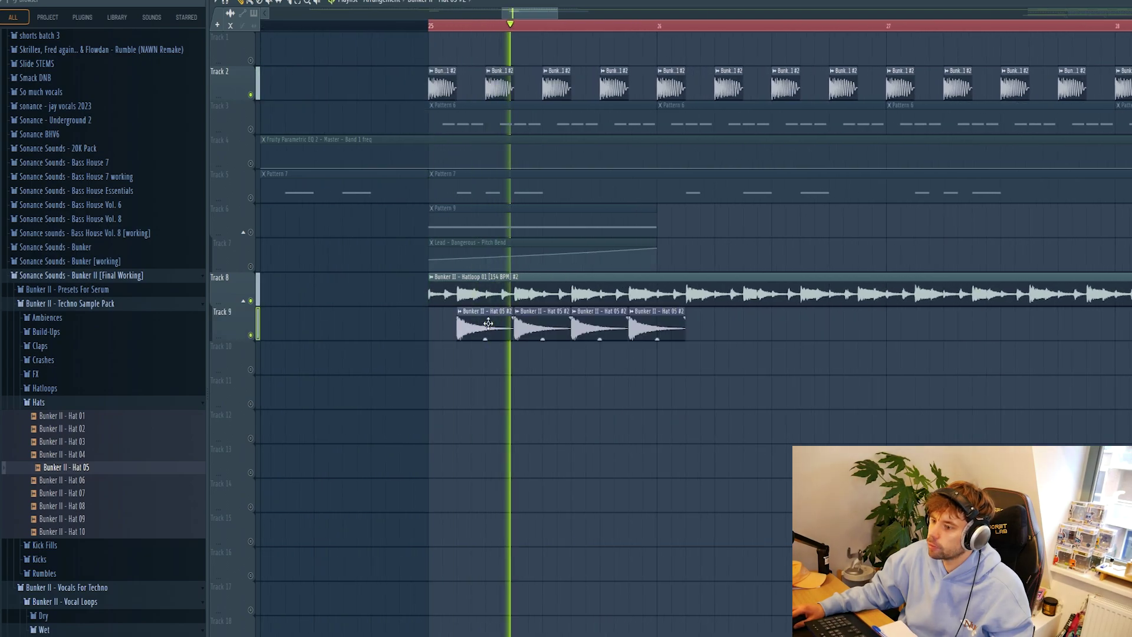
Adjust the Hat 05 channel volume during playback and close its settings
double_click(495, 331)
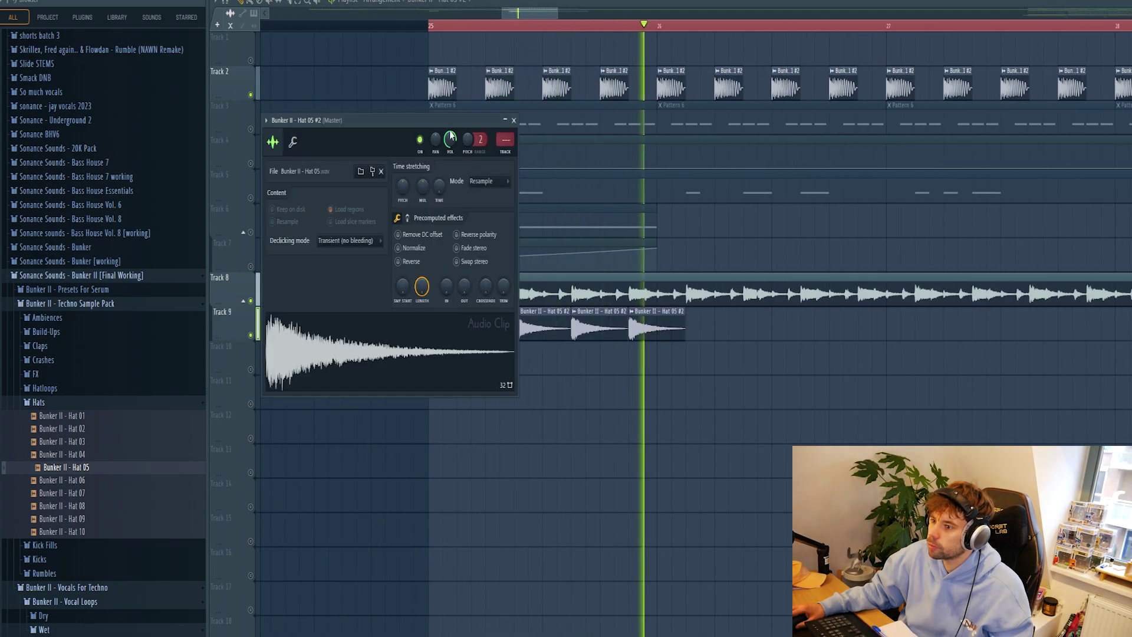
key(space)
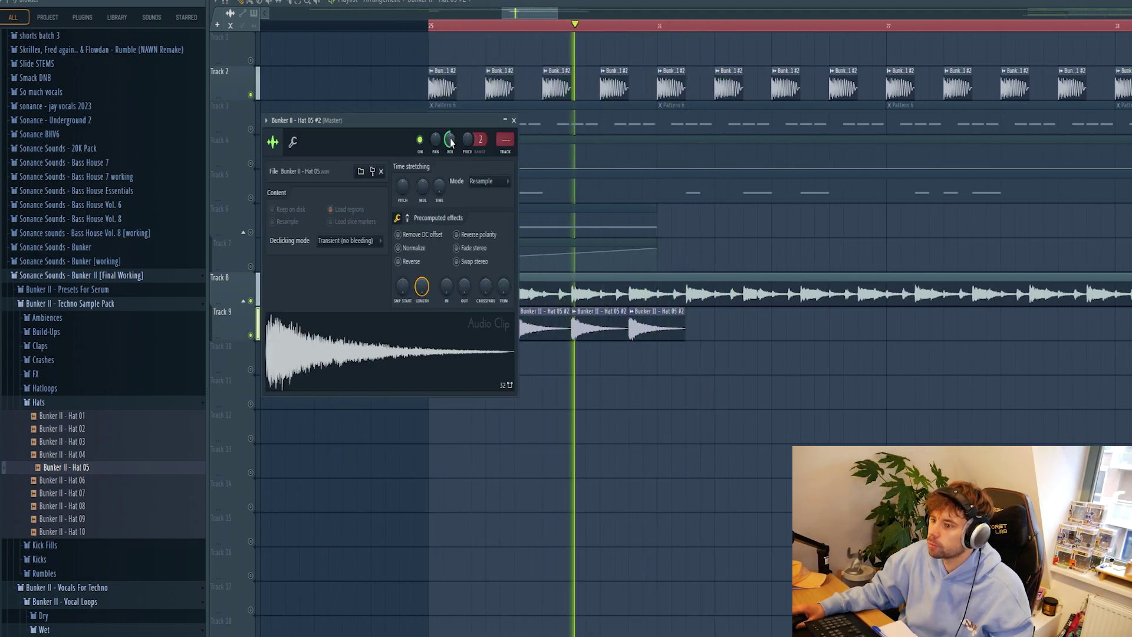
key(Escape)
key(space)
Duplicate the four Hat 05 clips on Track 9 to cover bars 25 to 28 and play them back
drag(727, 411, 380, 339)
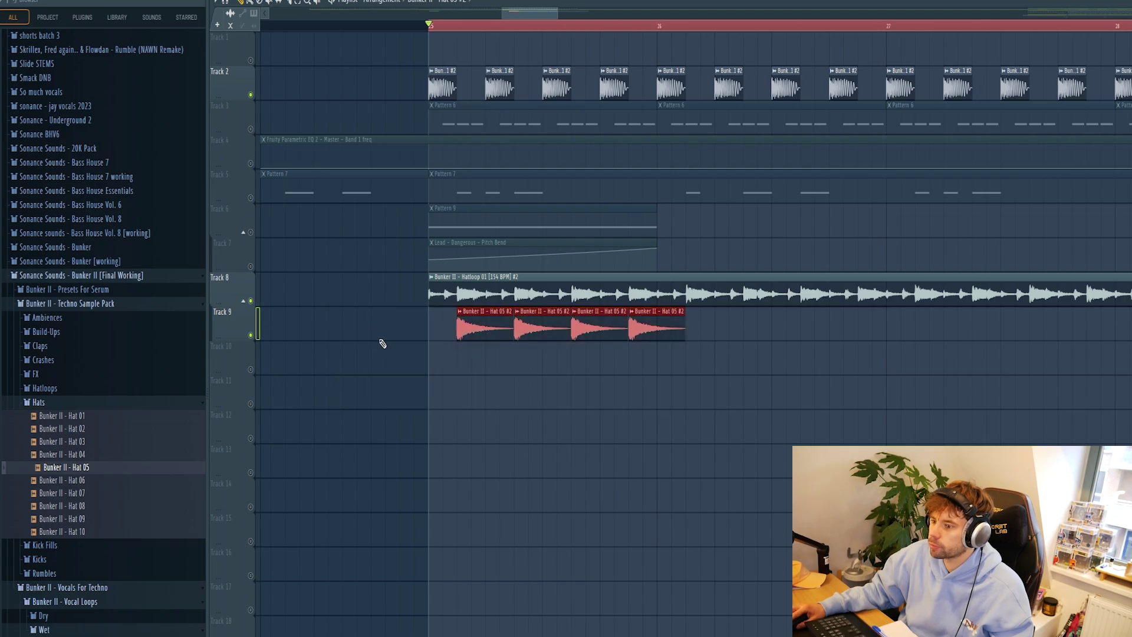
click(430, 363)
scroll(346, 426, down, 3)
drag(342, 410, 590, 321)
drag(403, 358, 556, 364)
drag(556, 364, 663, 360)
key(space)
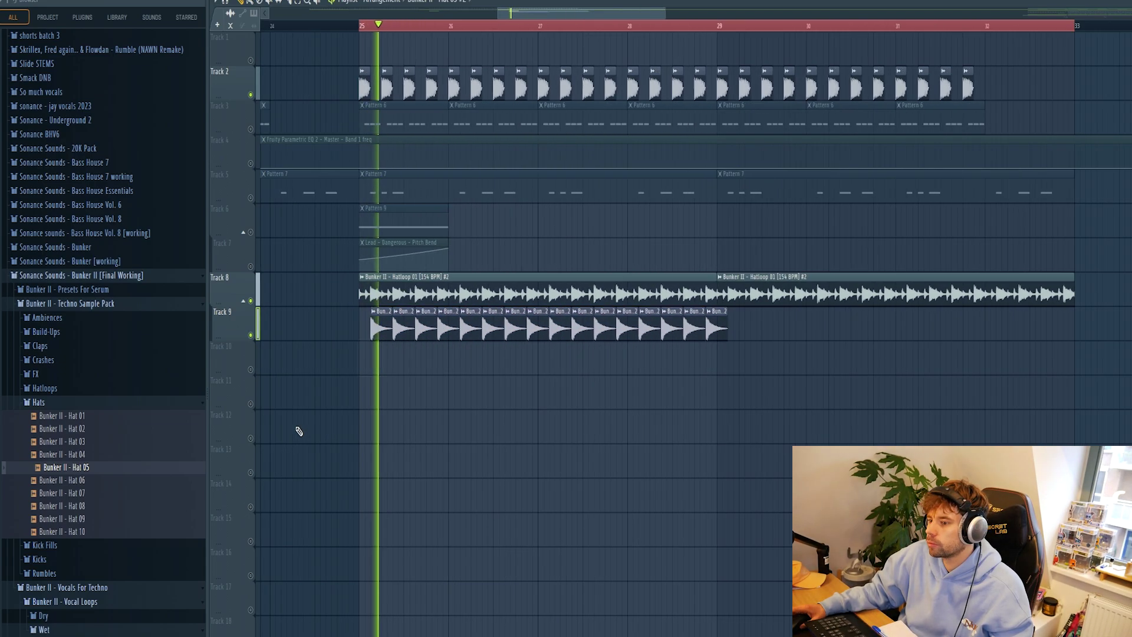
Audition samples in the Claps folder and place Bunker II - Clap 02 on beats 2 and 4 of bar 25 on Track 10
scroll(300, 430, down, 1)
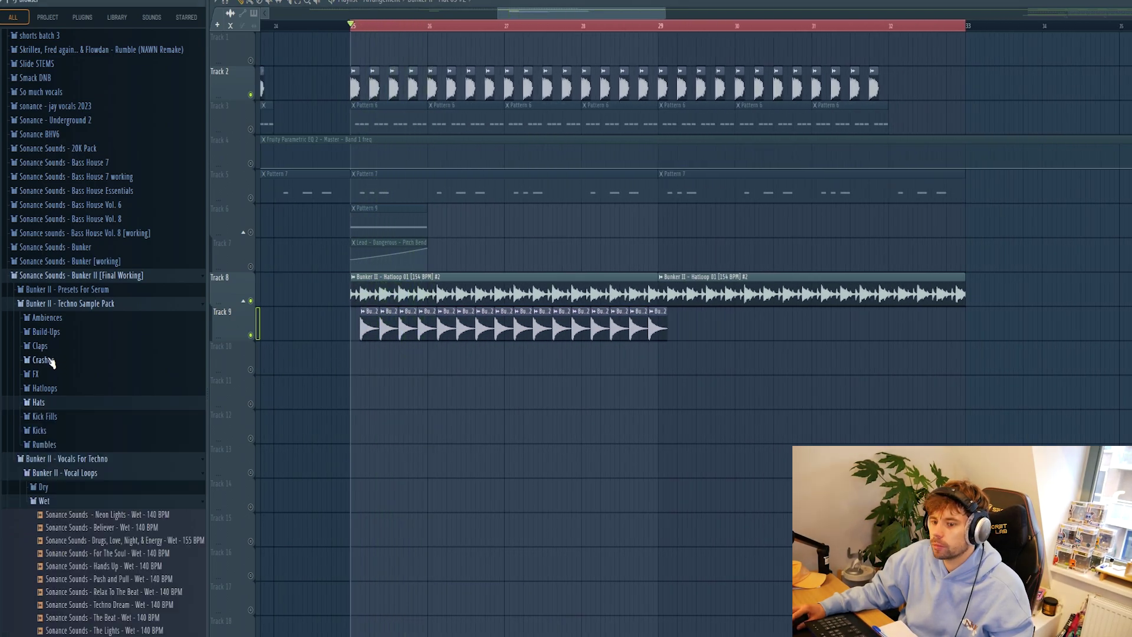
click(51, 359)
click(46, 347)
click(37, 398)
click(50, 426)
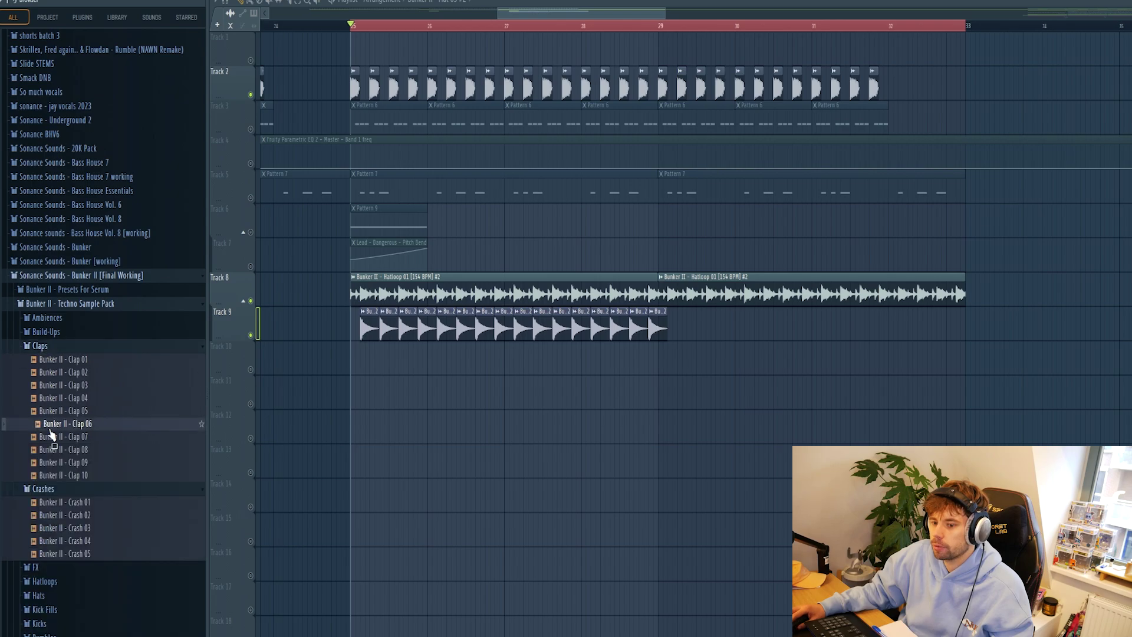
click(49, 374)
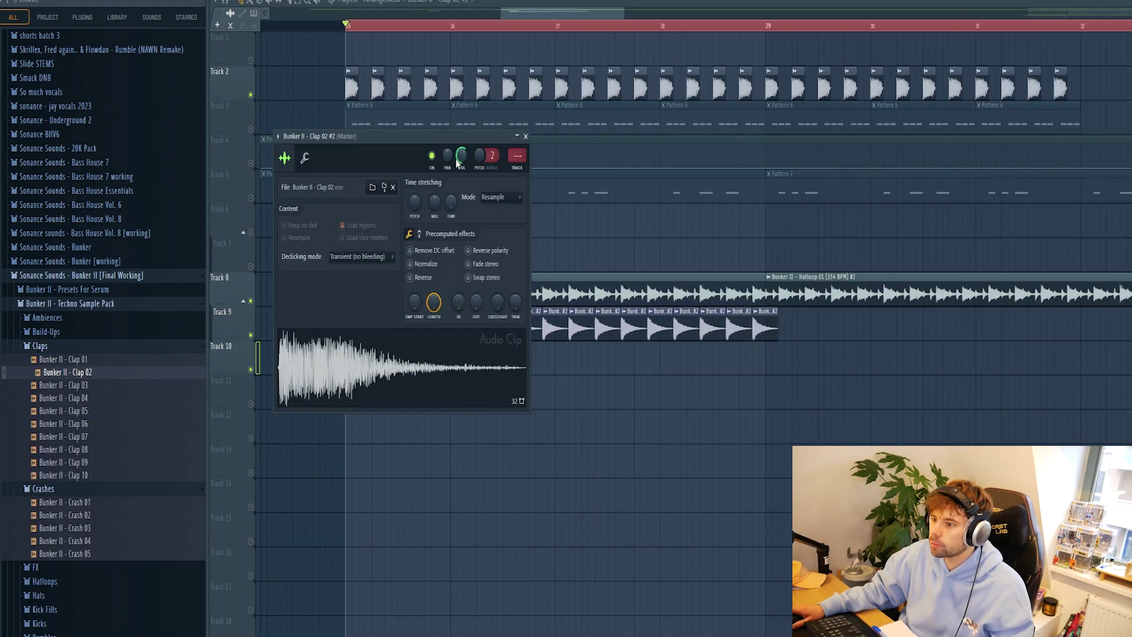
key(space)
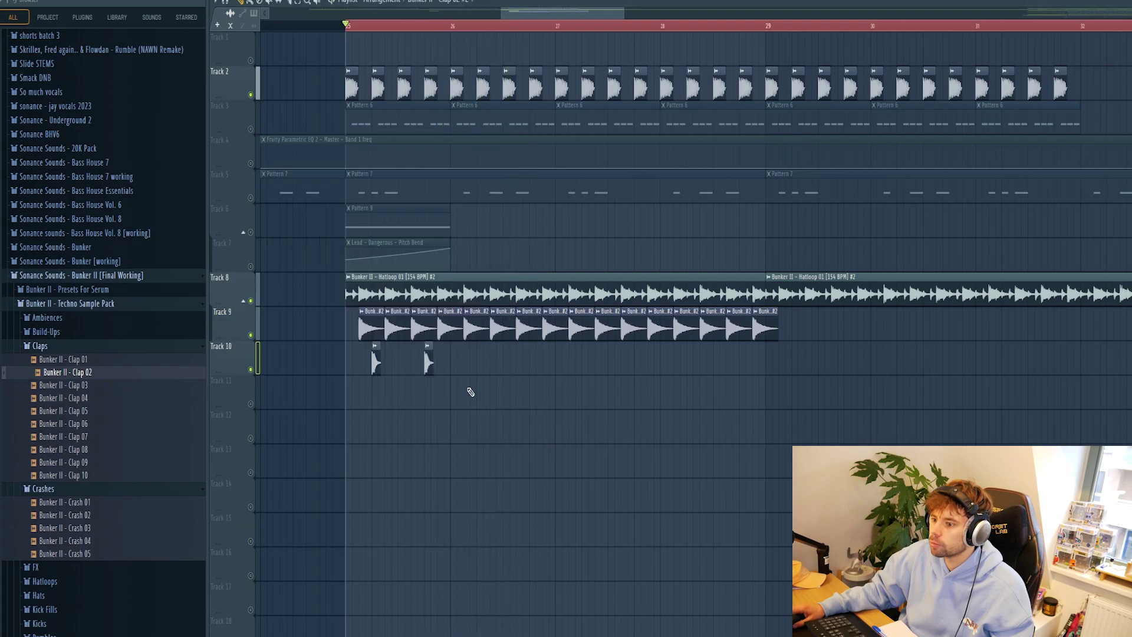
Repeat the Clap 02 clips on Track 10 through bar 28 and start the time selection at bar 24
drag(464, 407, 367, 346)
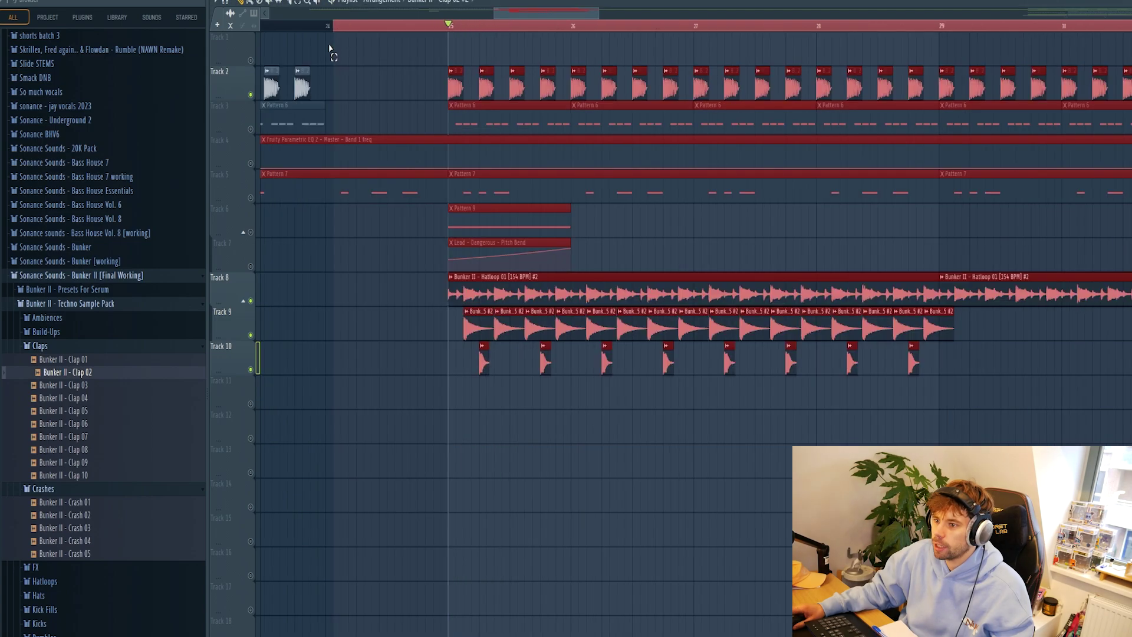
drag(332, 47, 325, 46)
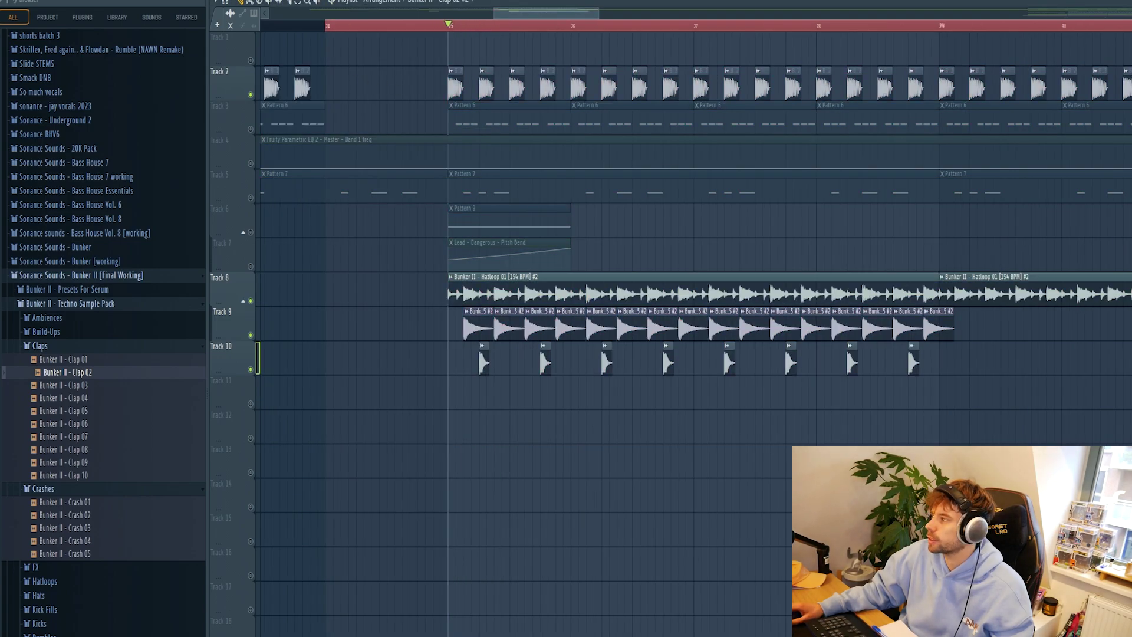
Place two Bunker II - Clap 05 clips back to back on Track 10 in the second half of bar 24 and play them
ctrl+scroll(266, 478, up, 3)
click(77, 415)
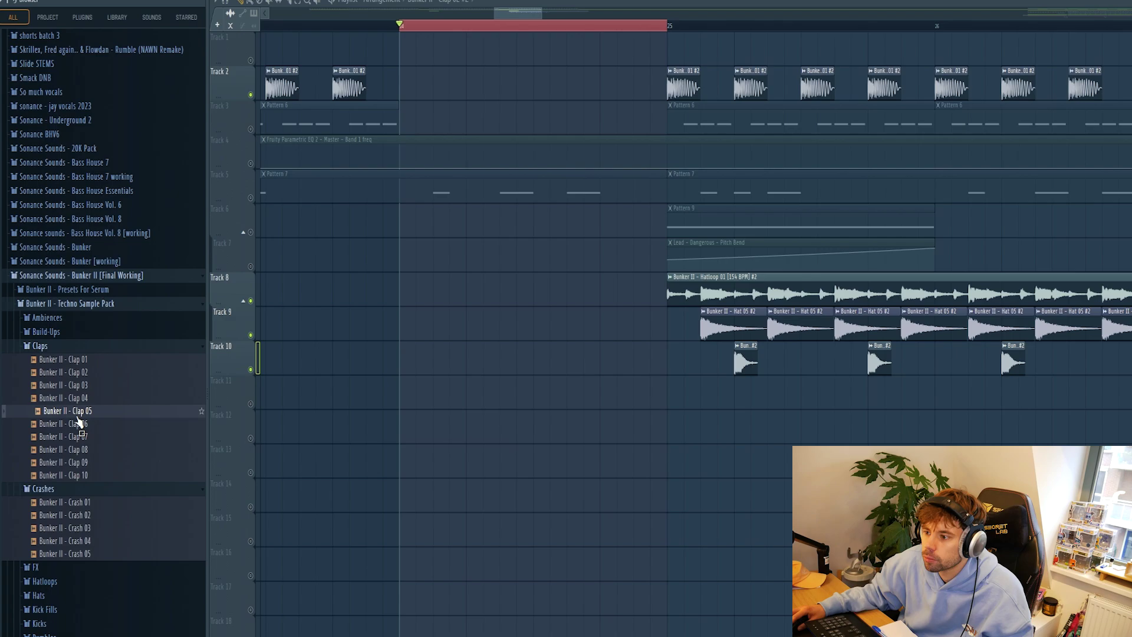
click(574, 365)
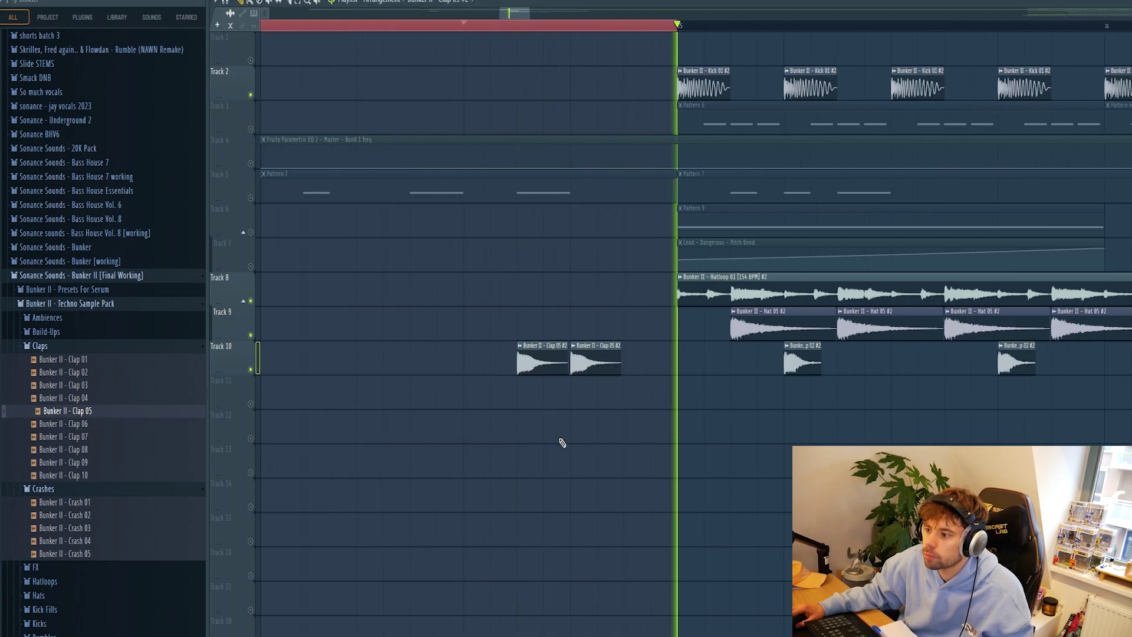
key(space)
Add Bunker II - Clap 03 on Track 11 on the last sixteenth before bar 25 and play the clap fill
click(69, 427)
drag(71, 385, 97, 387)
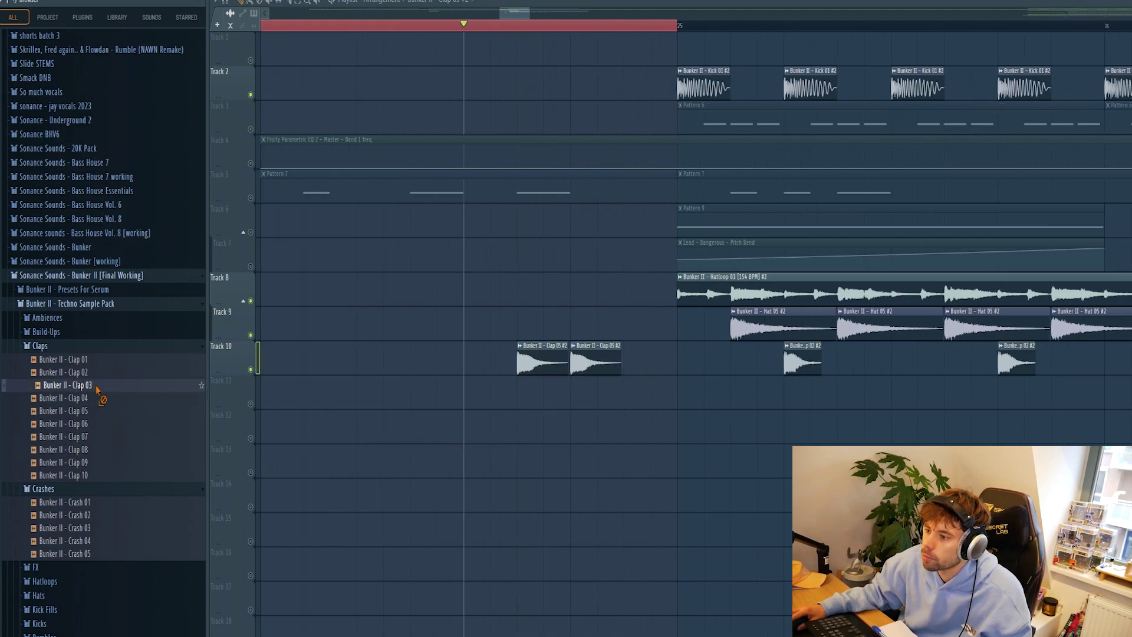
drag(574, 438, 661, 401)
key(space)
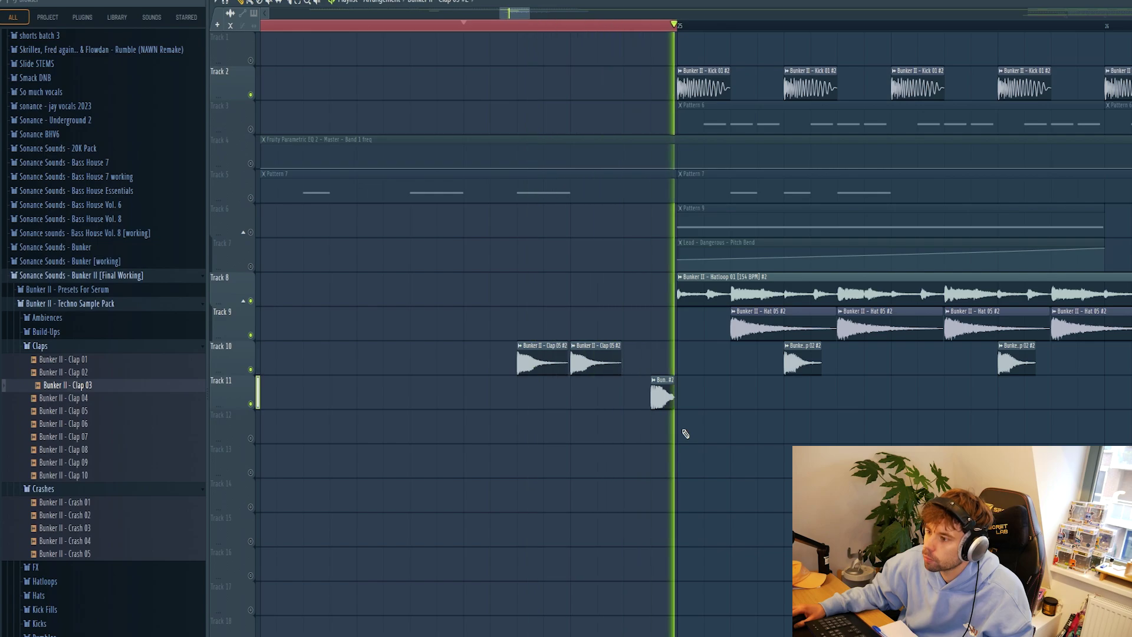
Route the Clap 03 channel to the Reverb Clap mixer track 15 and check its ValhallaRoom reverb during playback
drag(538, 189, 532, 194)
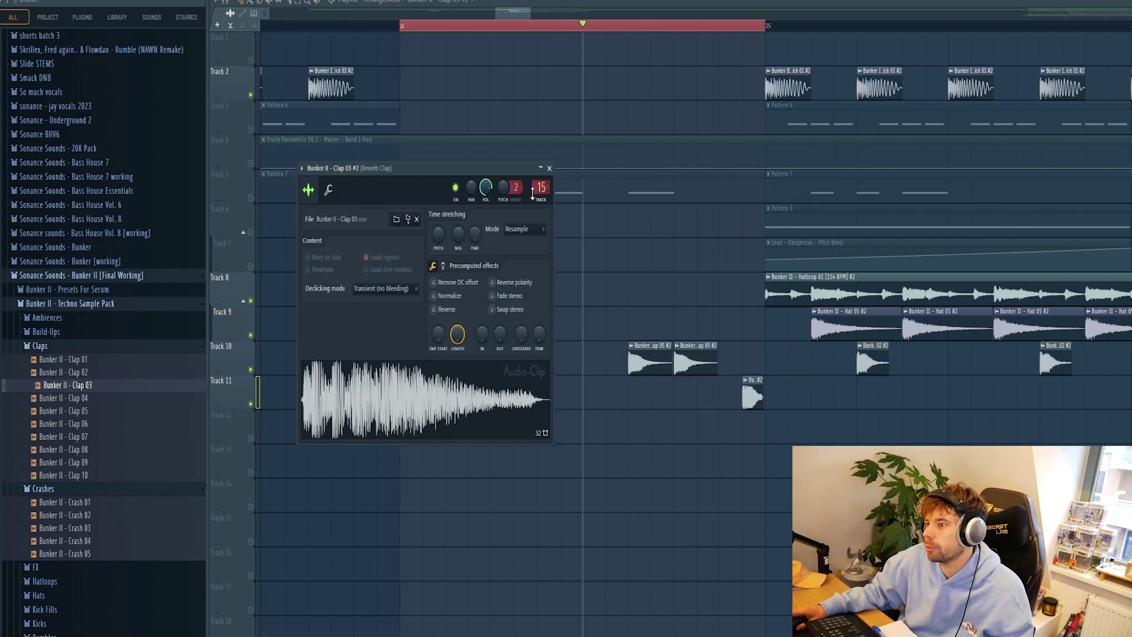
key(Escape)
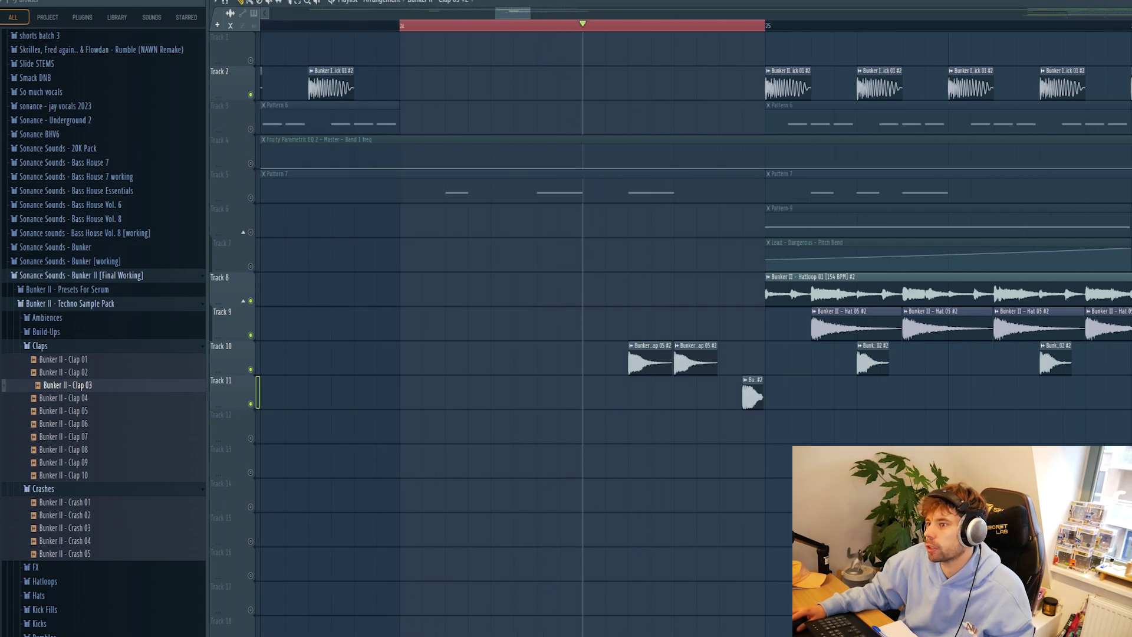
key(F9)
key(space)
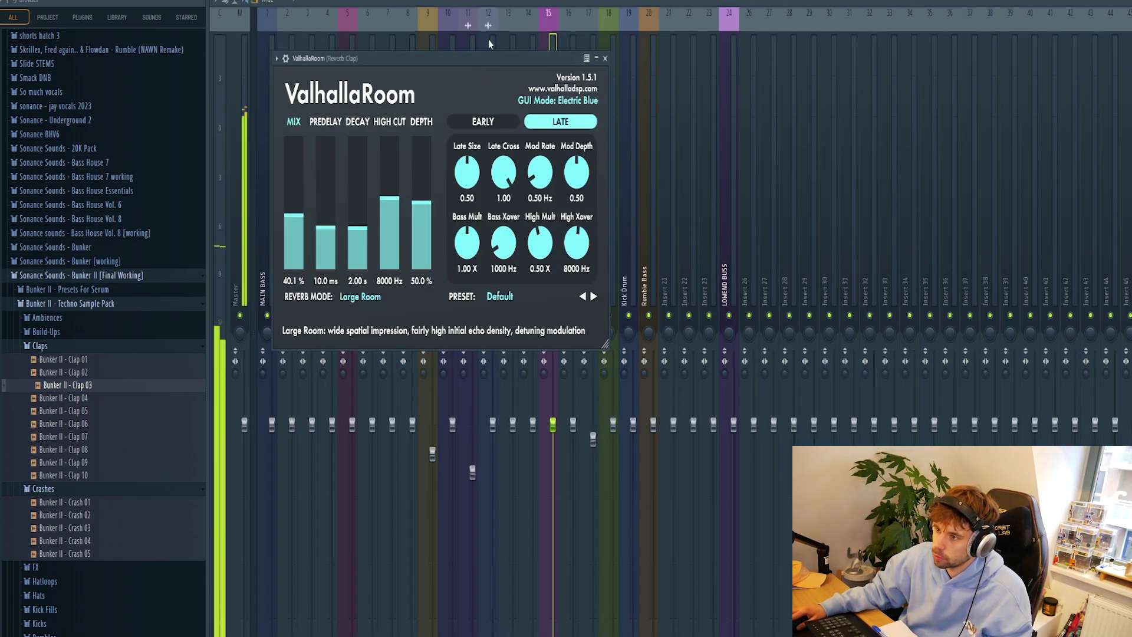
drag(471, 61, 1021, 57)
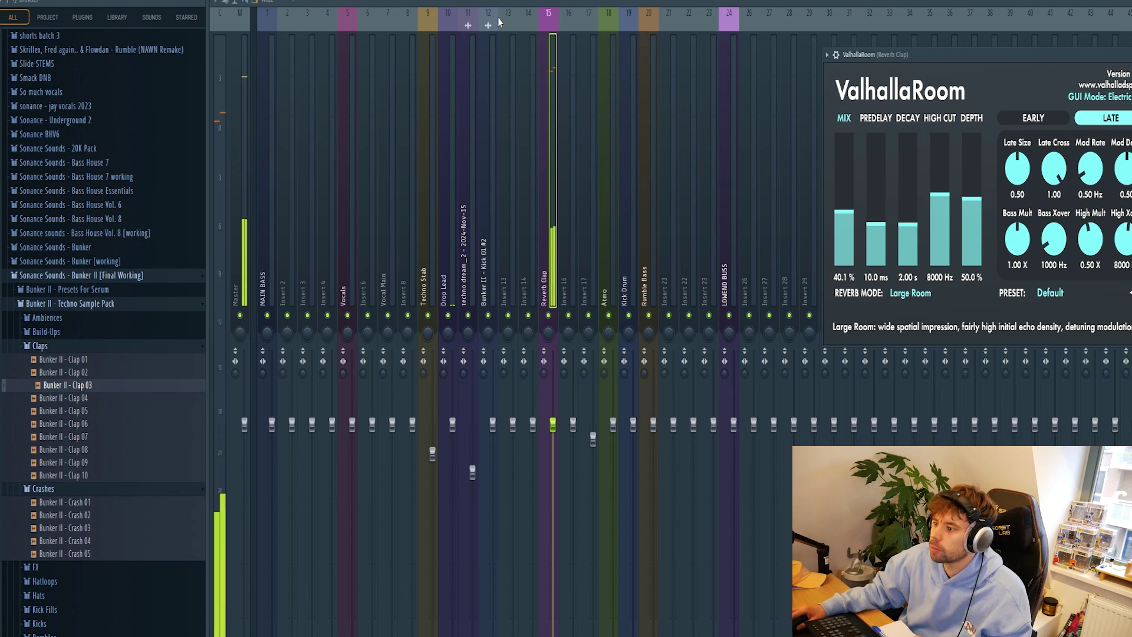
Adjust the Clap 03 channel volume and pan the Clap 05 channel off-centre while the section plays
key(F5)
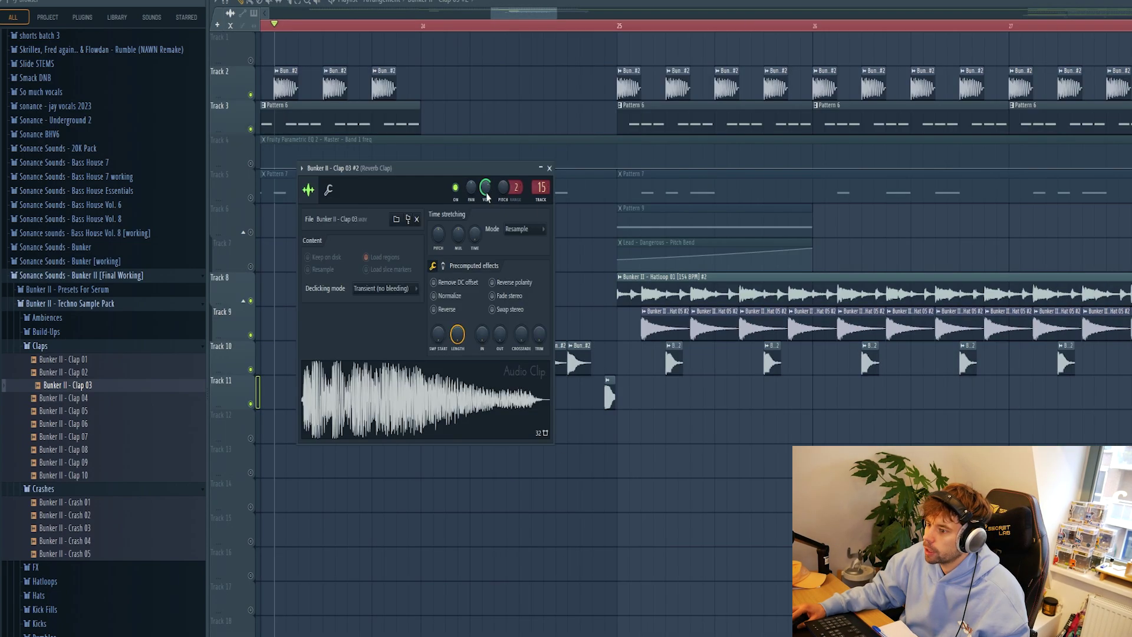
key(Escape)
double_click(578, 361)
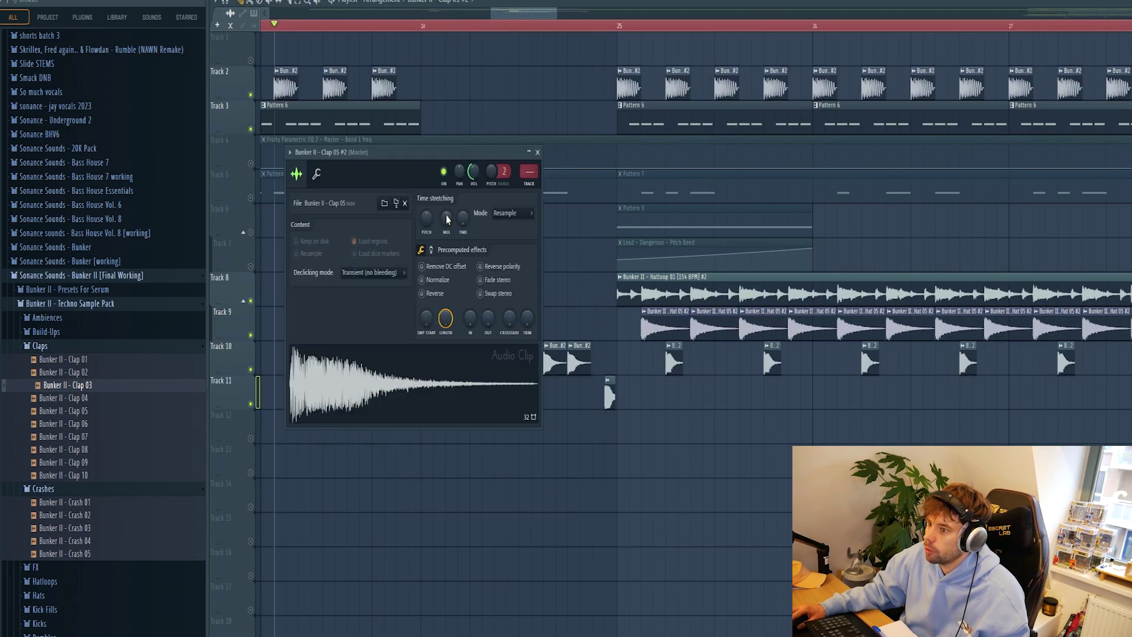
key(space)
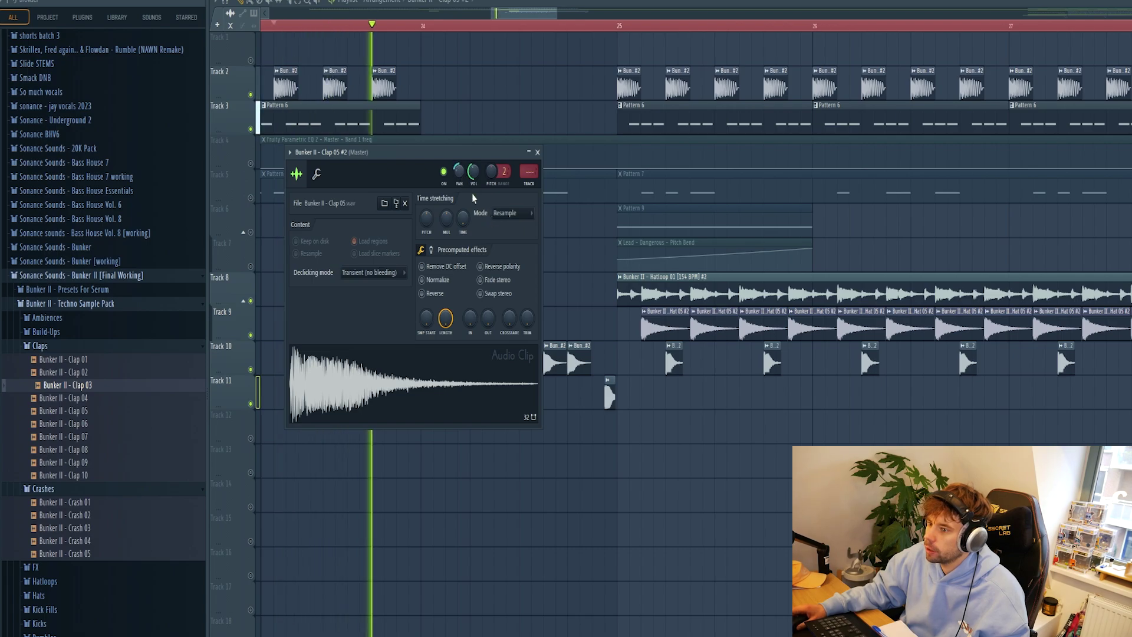
key(Escape)
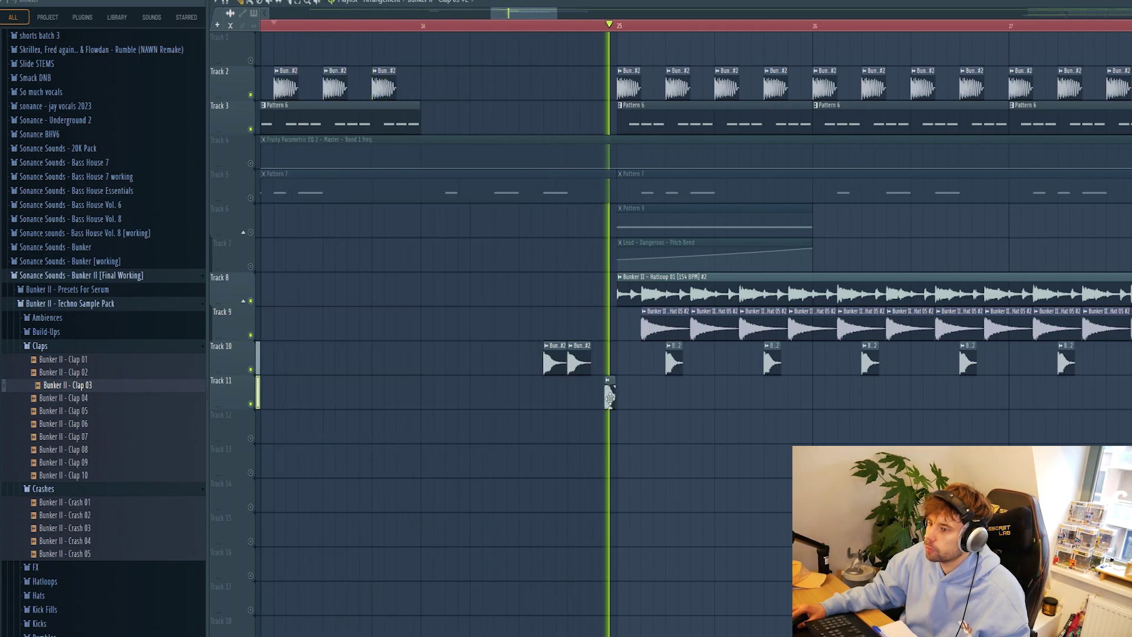
Shift the Clap 03 clip one sixteenth earlier and repeat the hats, claps and clap fill through bar 32
double_click(610, 395)
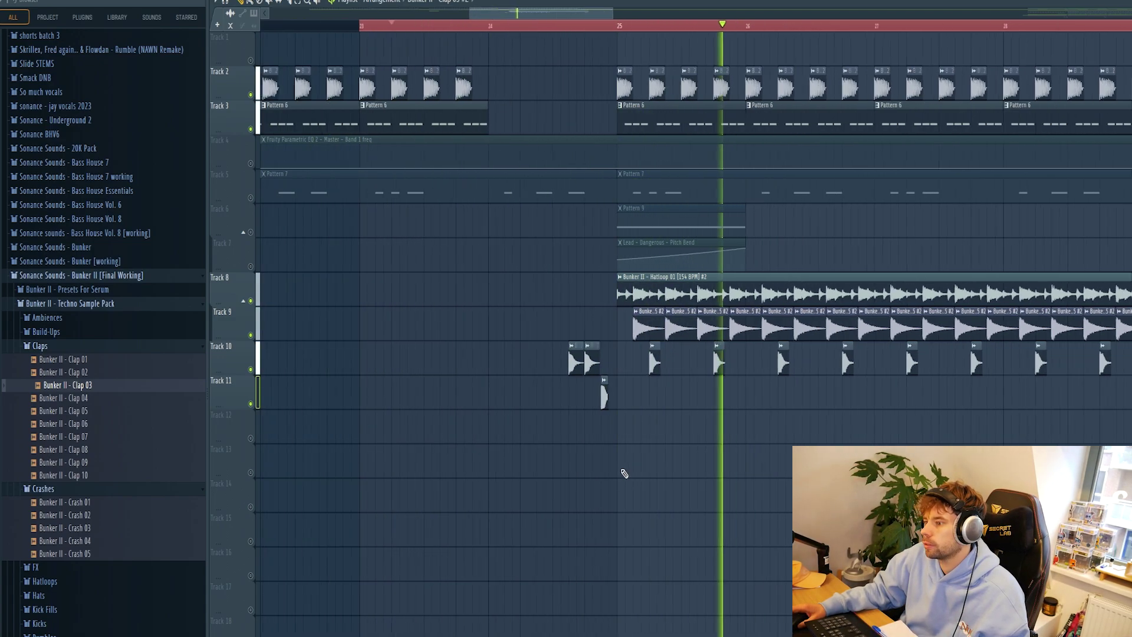
scroll(773, 451, down, 3)
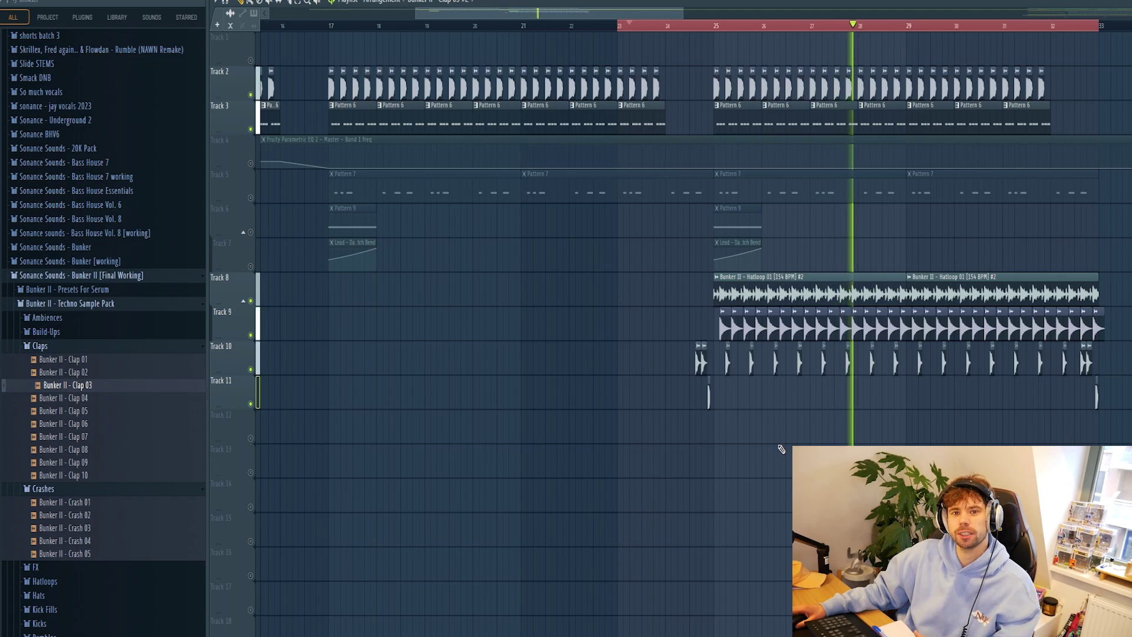
key(space)
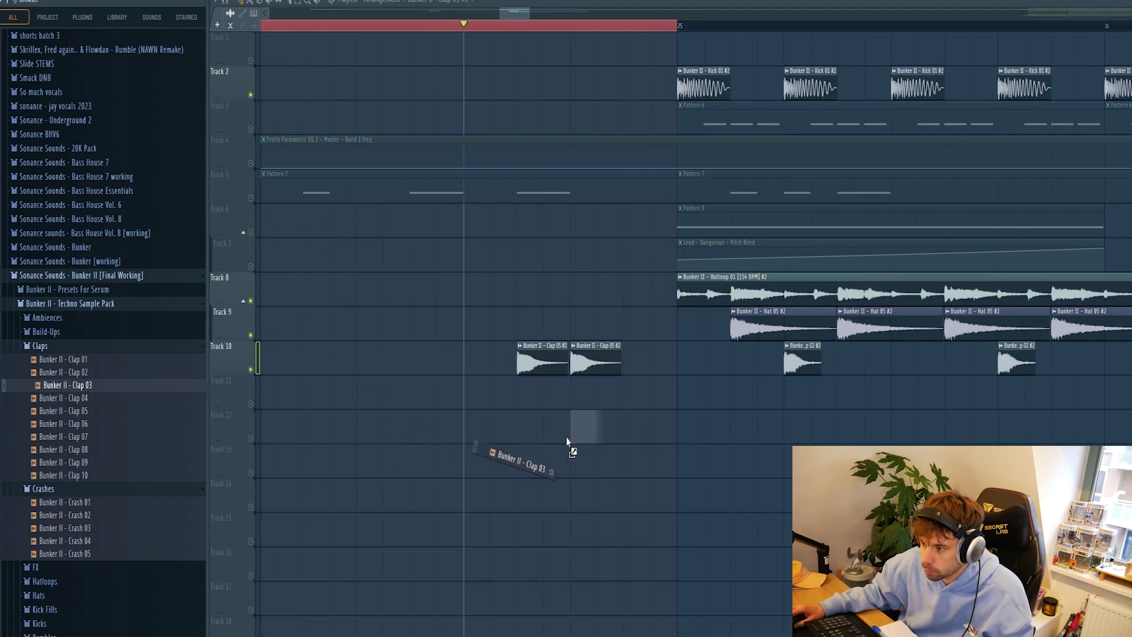
Place Clap 03 on Track 11 at the end of bar 24 and run it through ValhallaRoom on the Reverb Clap mixer track 15
drag(567, 437, 652, 399)
key(space)
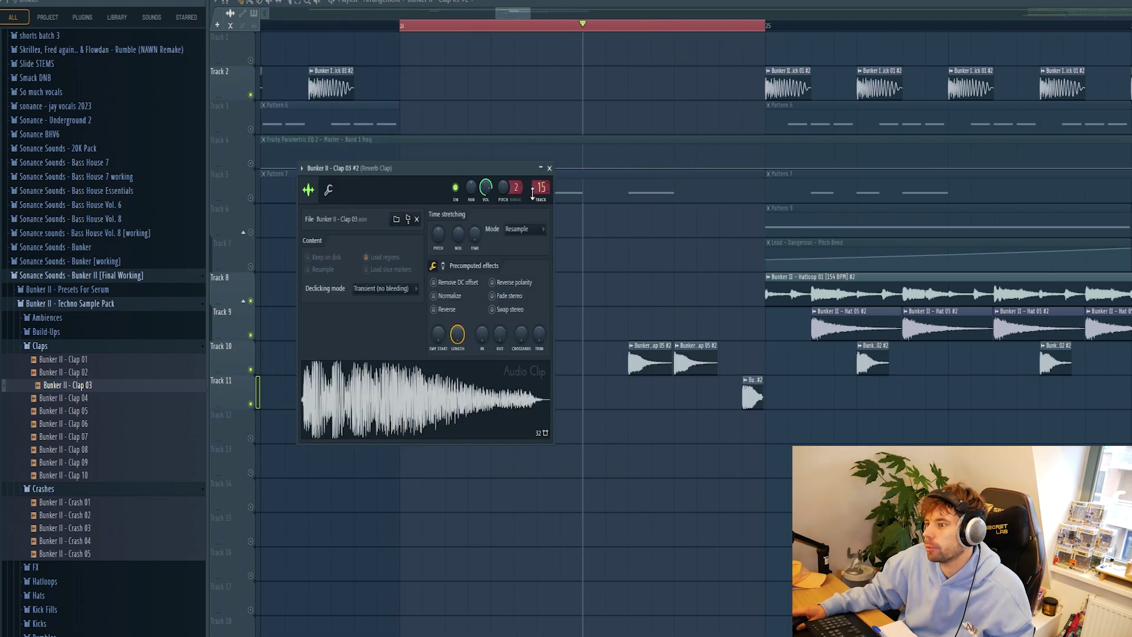
key(Escape)
key(F9)
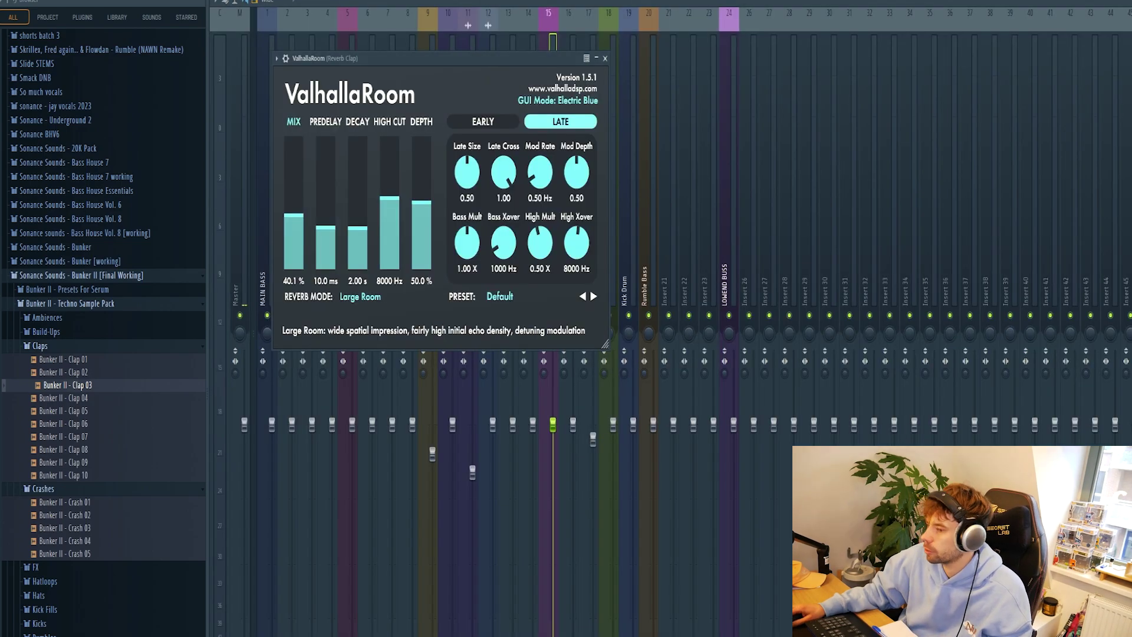
drag(470, 58, 1019, 55)
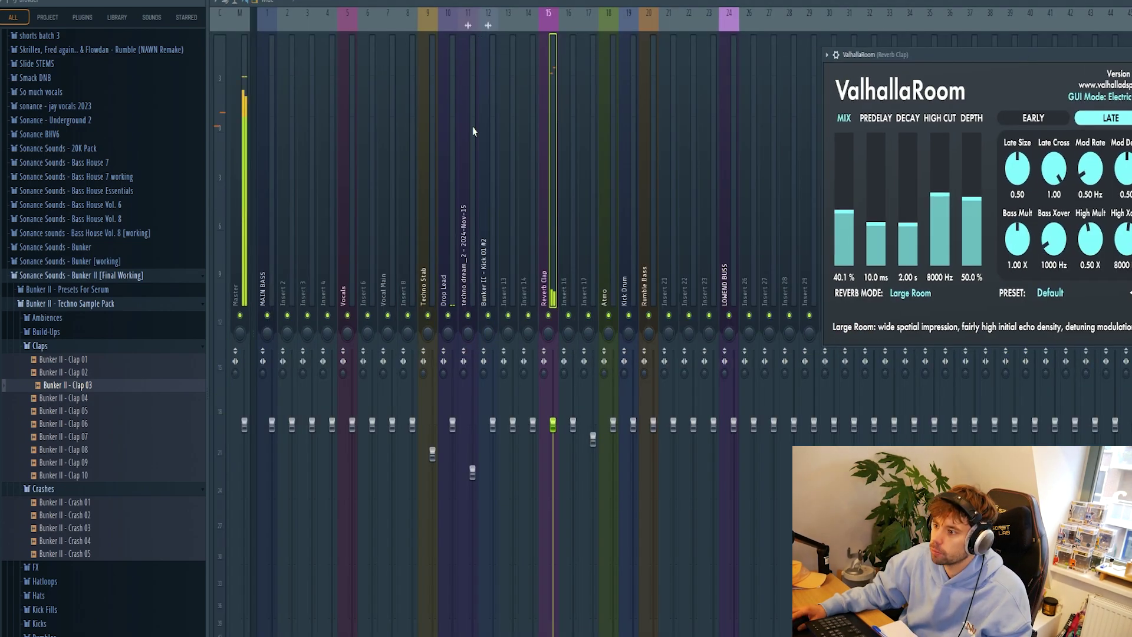
Lower the Clap 03 channel volume and offset the Clap 05 panning while playing the transition into bar 25
key(F9)
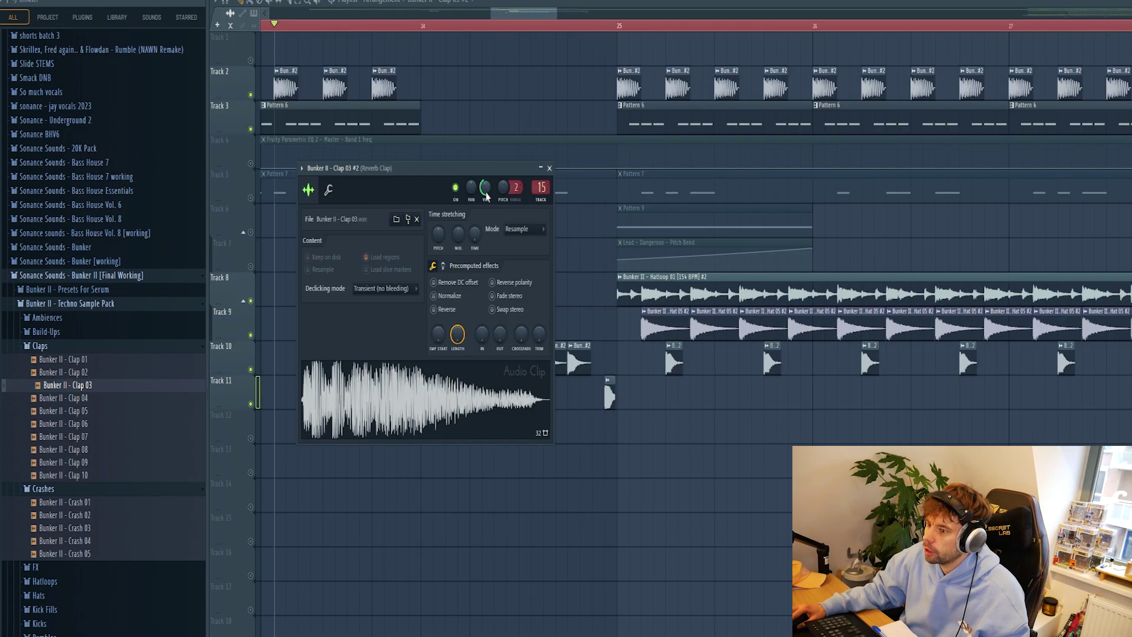
key(Escape)
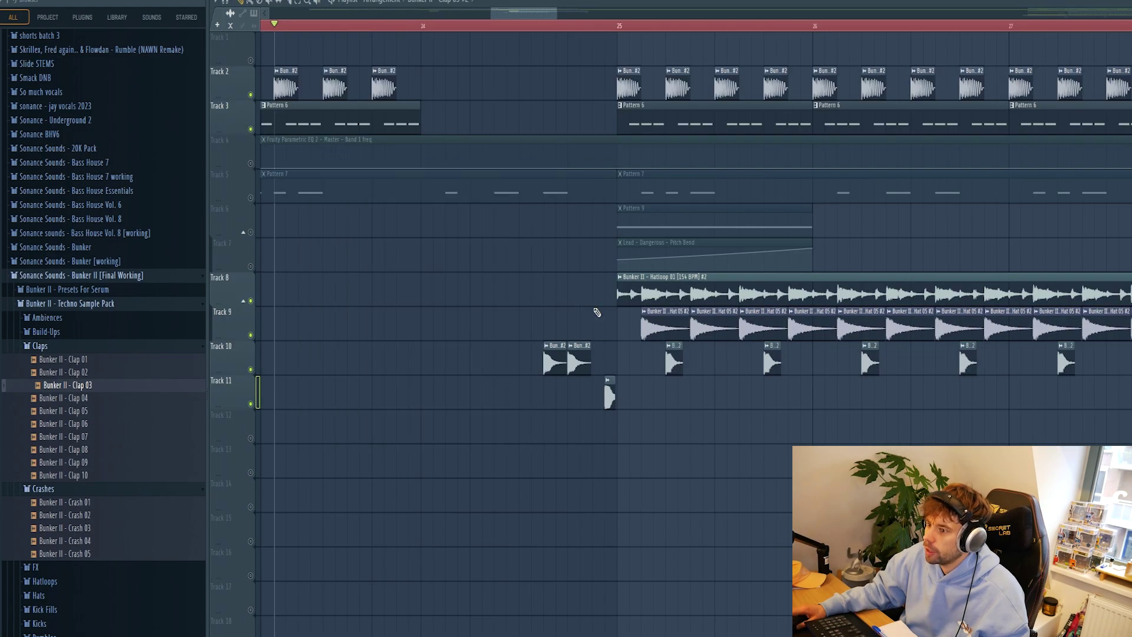
double_click(583, 364)
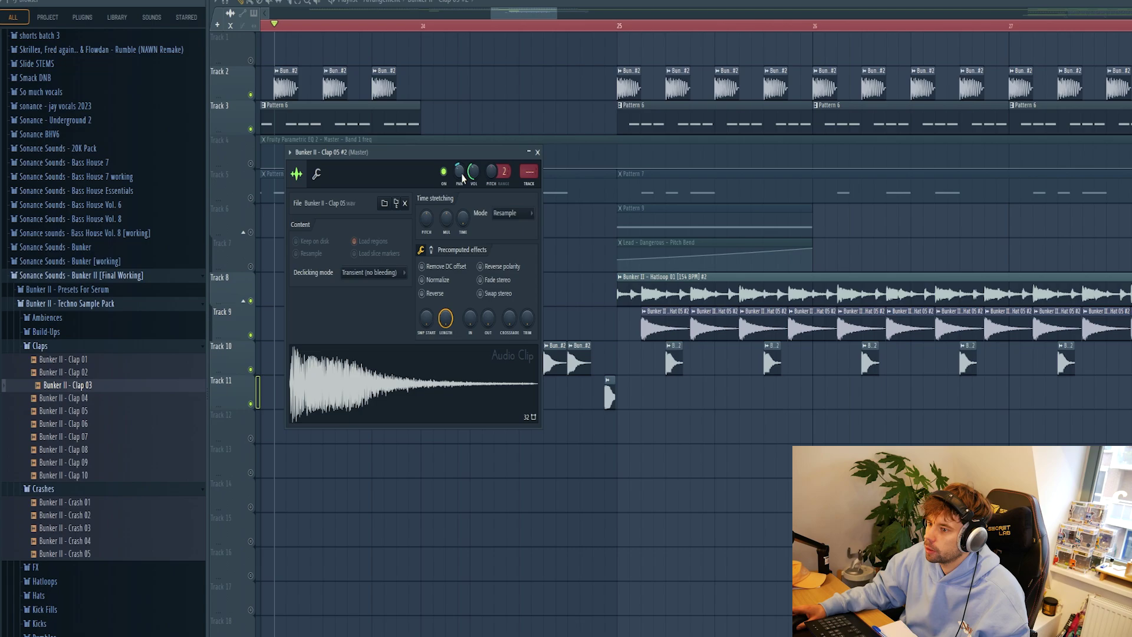
key(space)
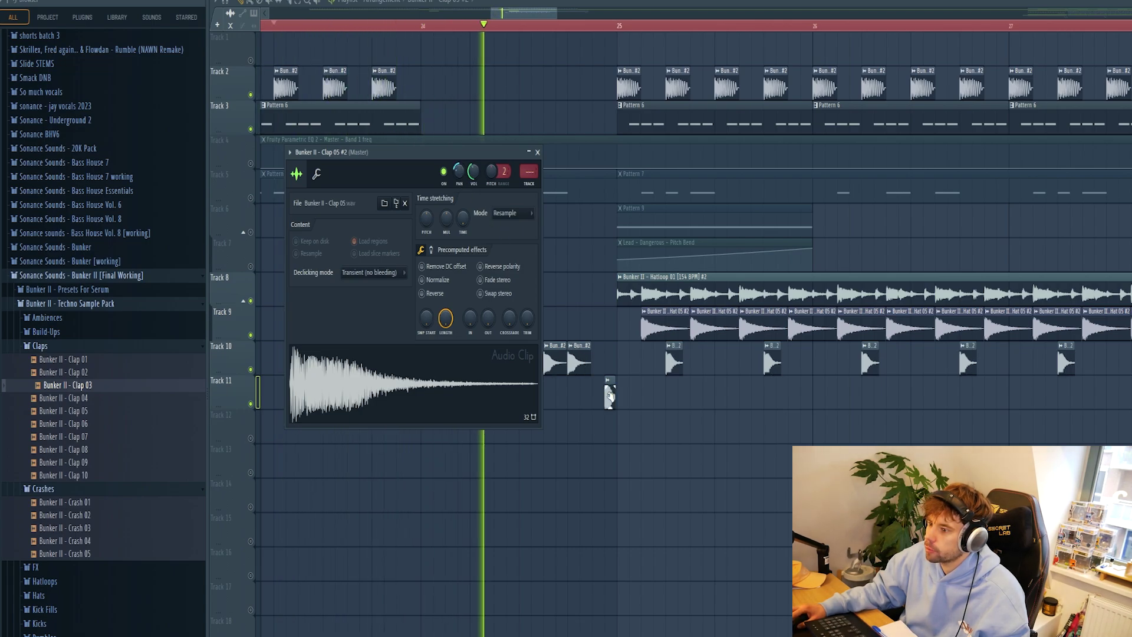
key(Escape)
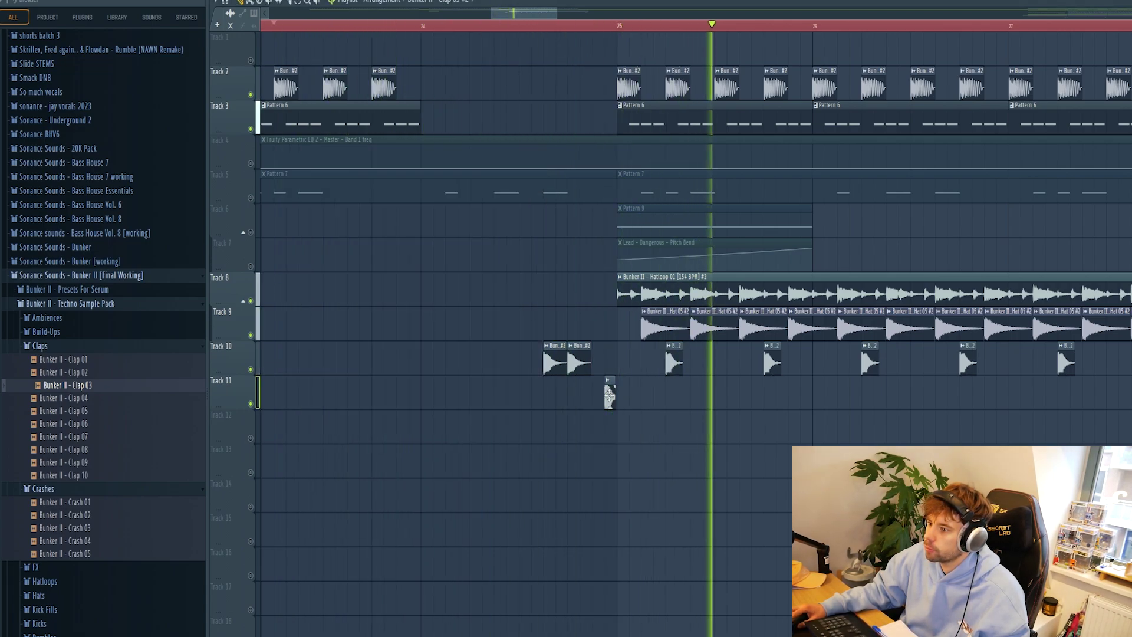
Move the Clap 03 clip on Track 11 one sixteenth earlier and play the drop with hats and claps extended through bar 32
drag(609, 396, 597, 396)
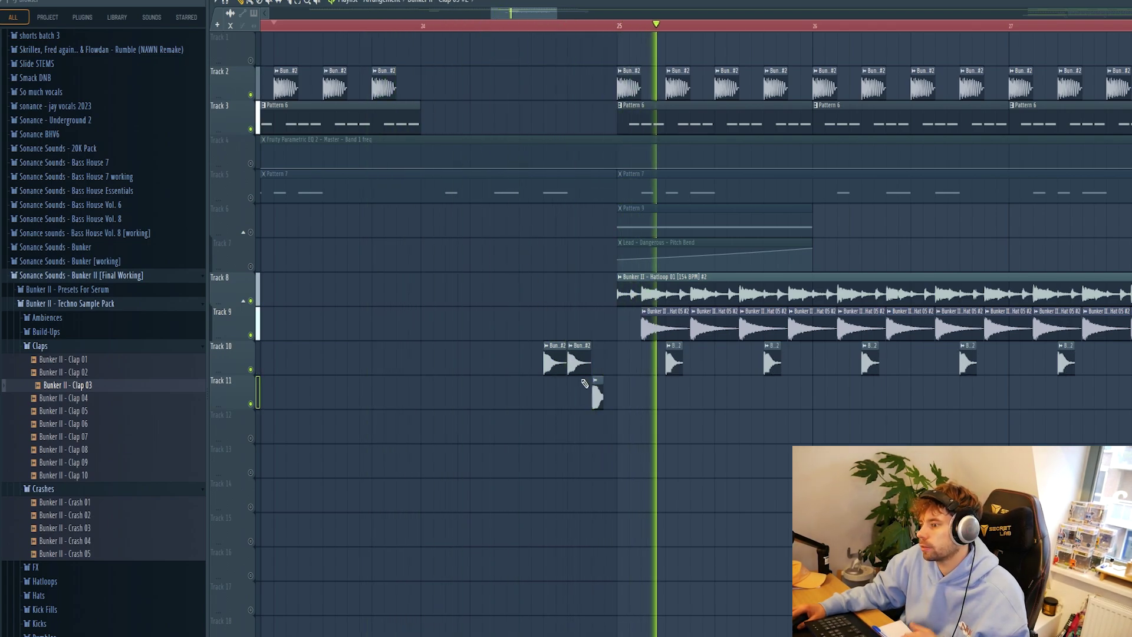
scroll(622, 473, down, 5)
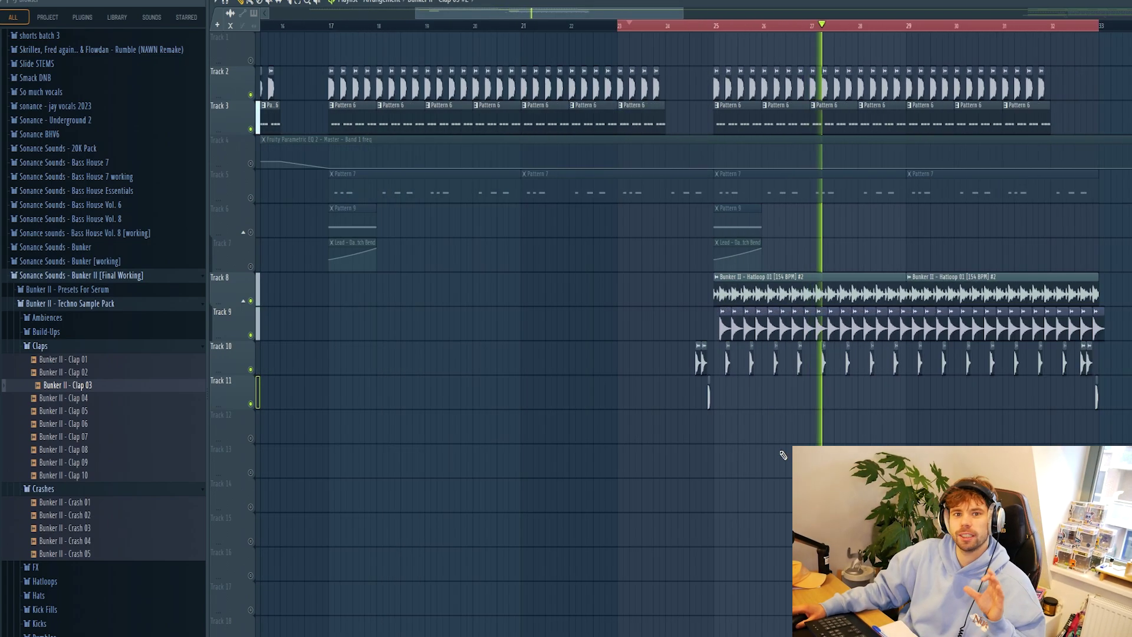
key(space)
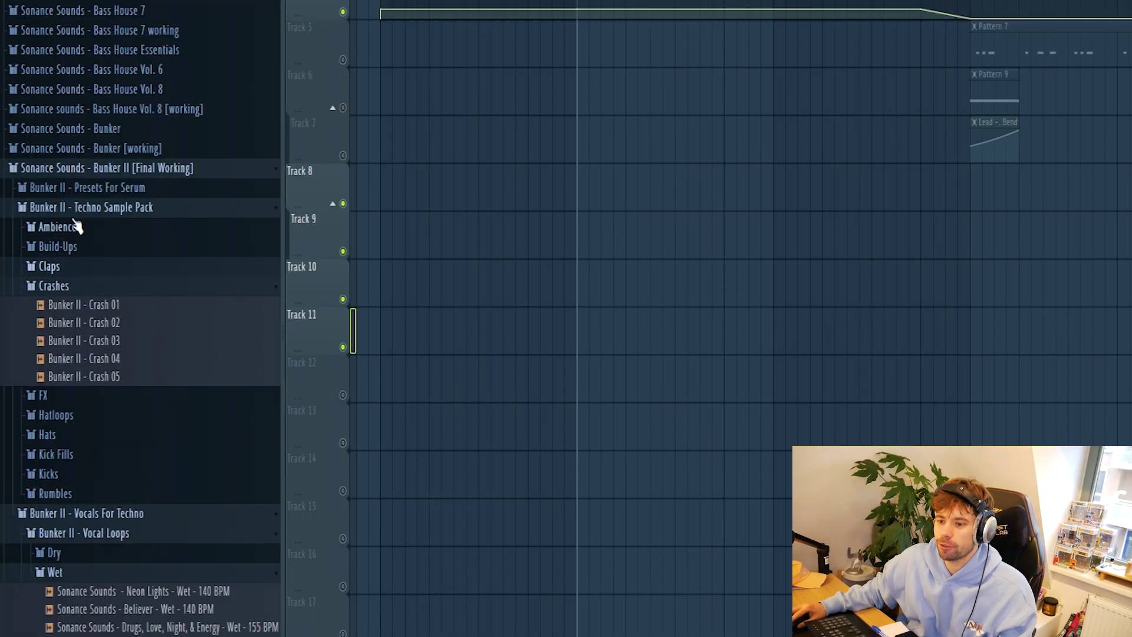
Audition the Wet vocal loops in Bunker II - Vocals For Techno and place the Techno Dream loop on Track 8 at bar 9, then play it
click(74, 214)
click(76, 227)
click(76, 227)
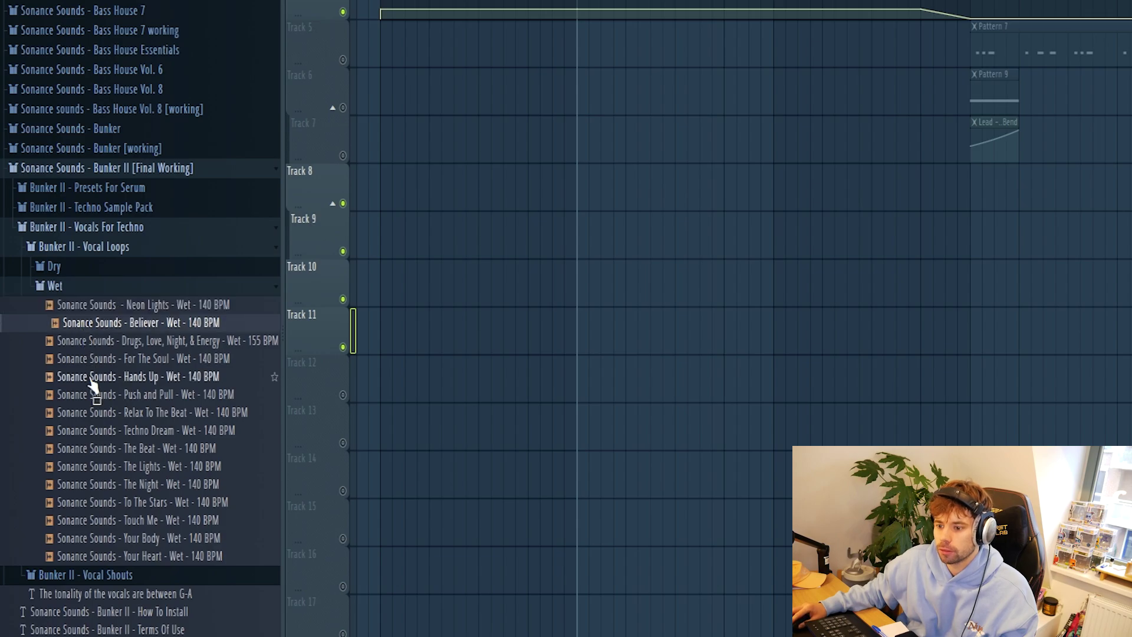
click(99, 430)
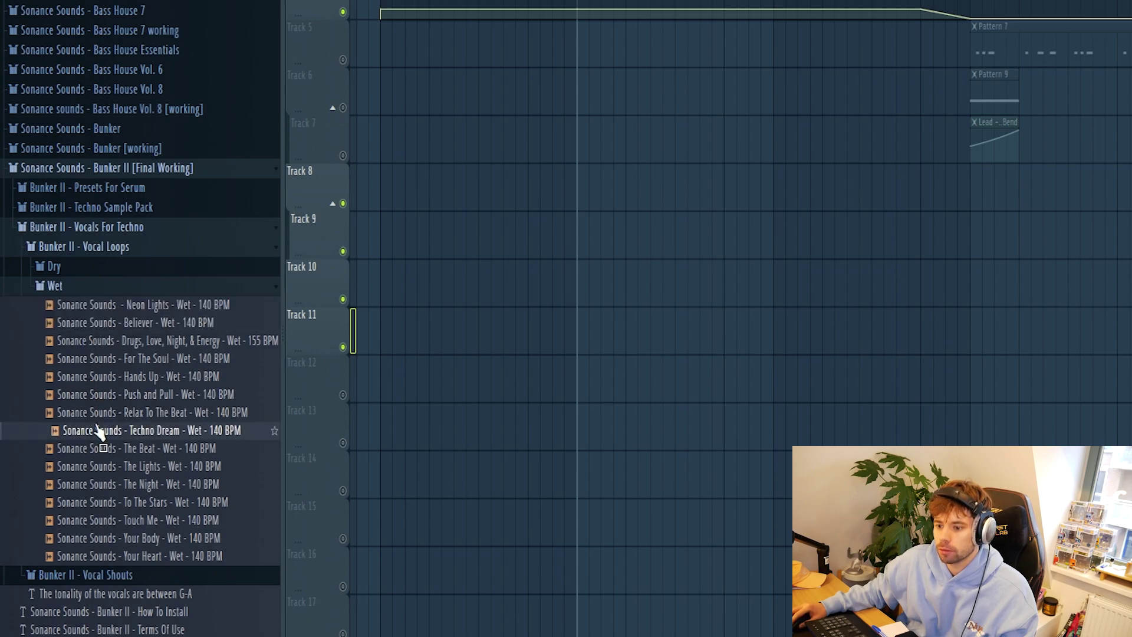
drag(99, 431, 570, 193)
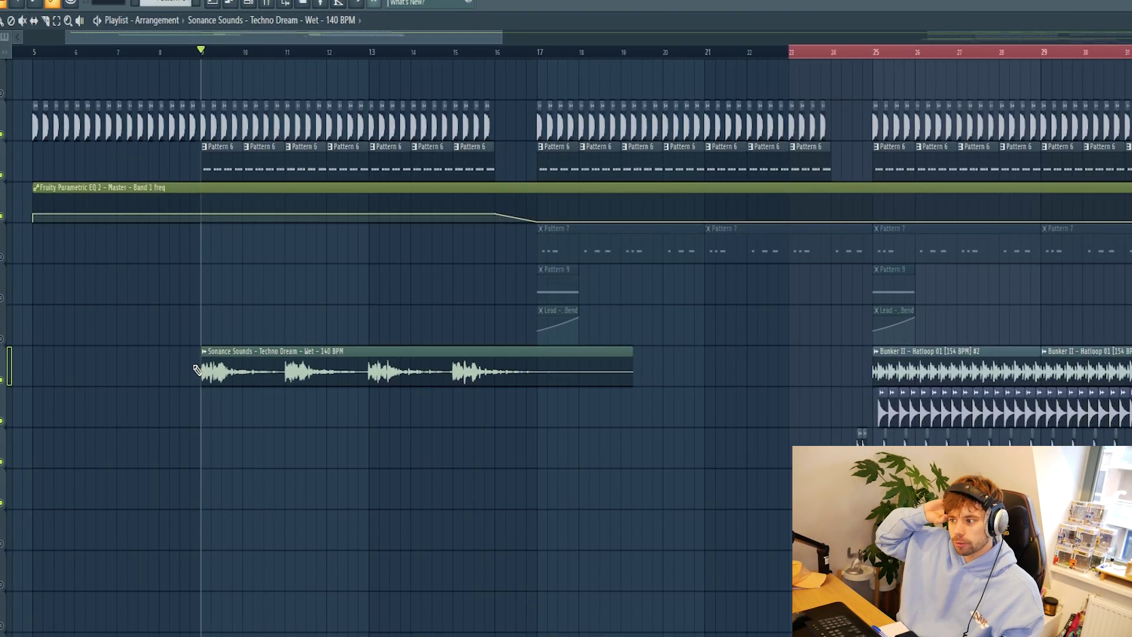
key(space)
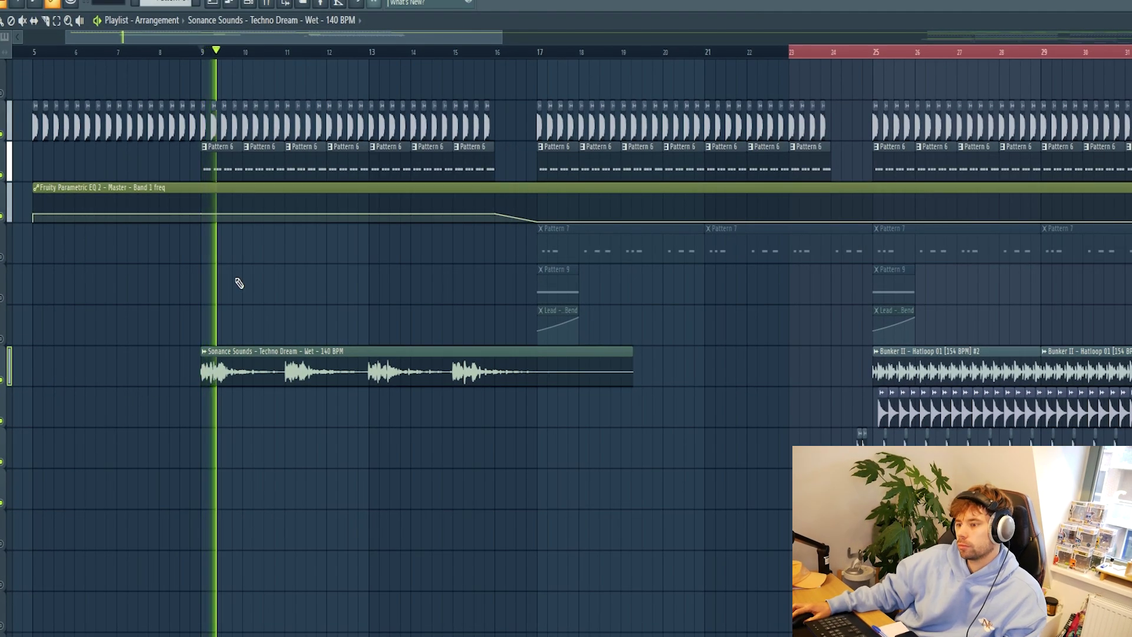
Route the Techno Dream vocal clip to the Vocals mixer track 5 and close its channel settings
double_click(417, 382)
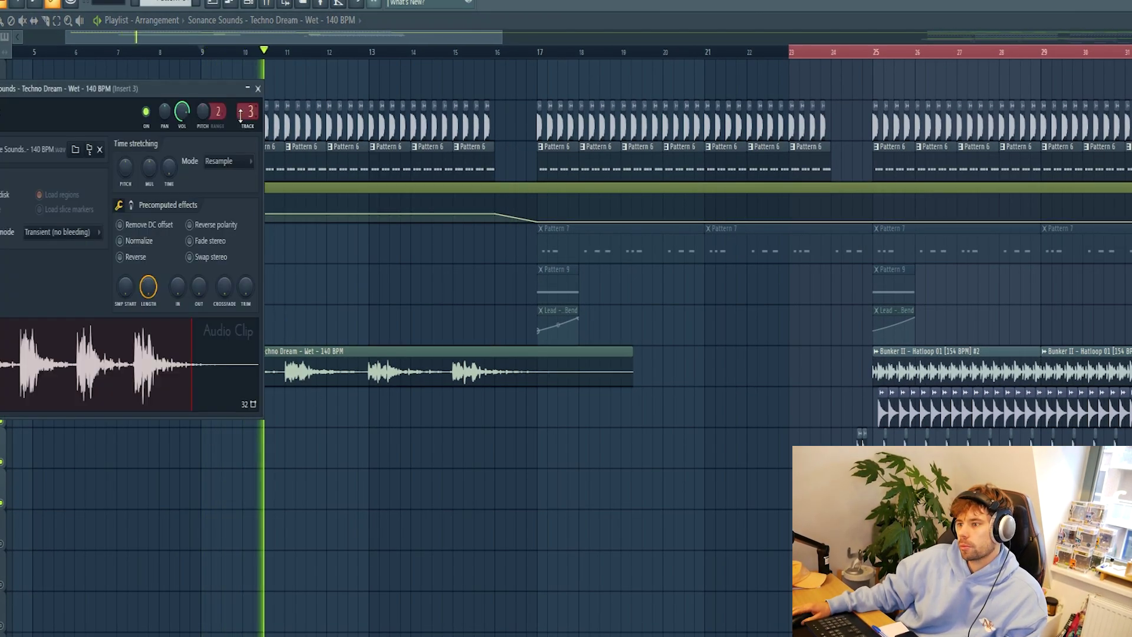
drag(247, 116, 247, 104)
key(Escape)
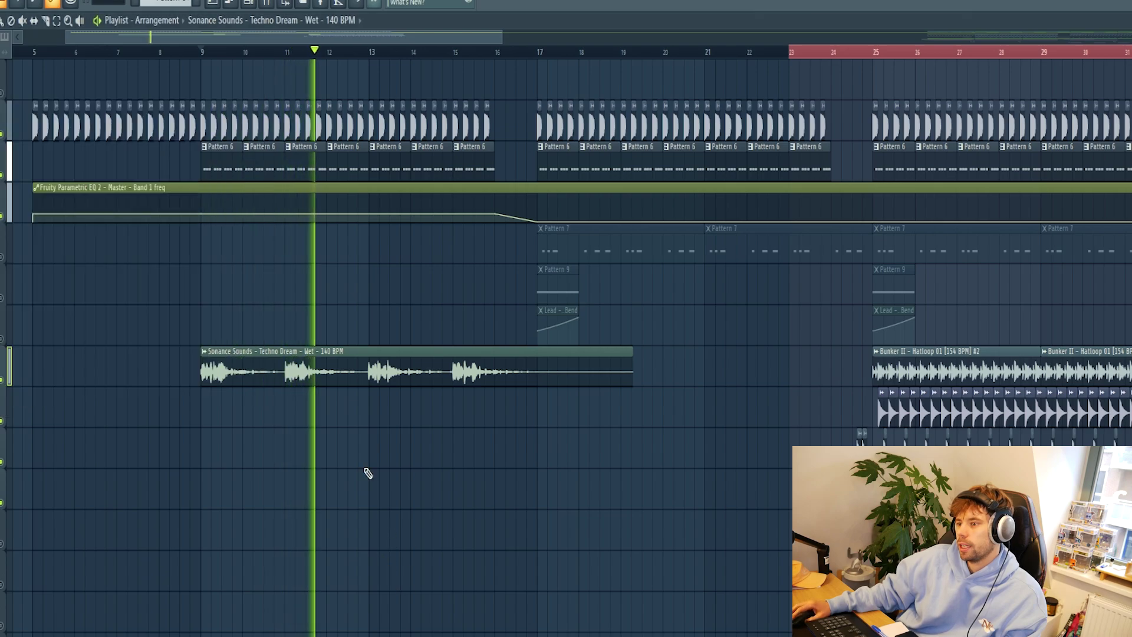
Play the Techno Dream vocal and review its Kickstart, Parametric EQ 2 and soothe2 effects, toggling soothe2's delta monitoring
key(space)
click(267, 4)
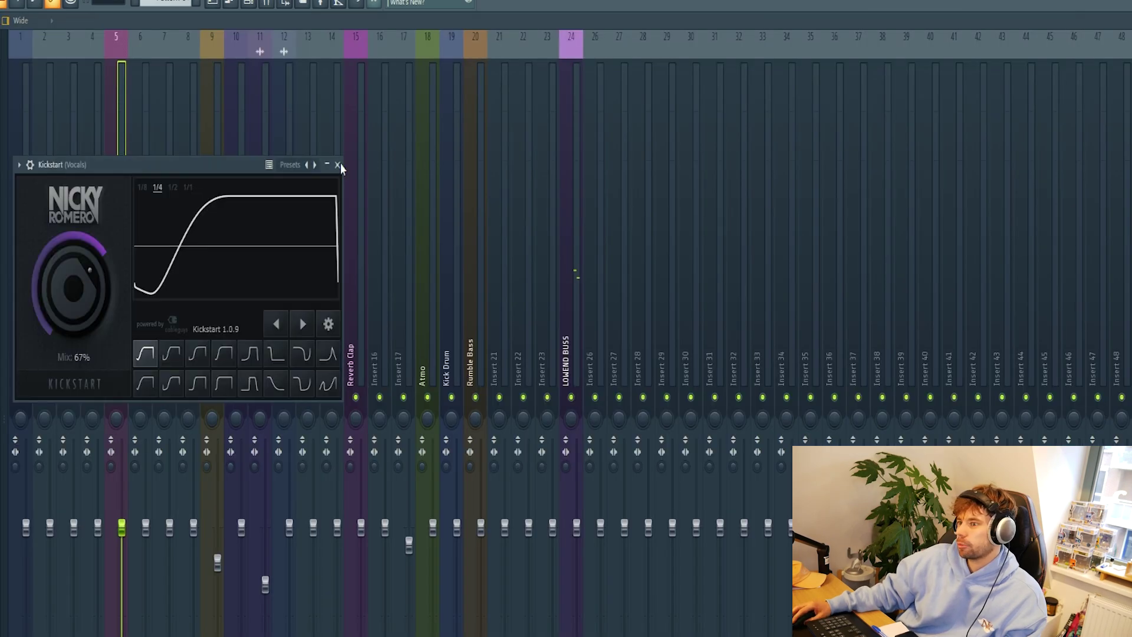
drag(203, 167, 417, 188)
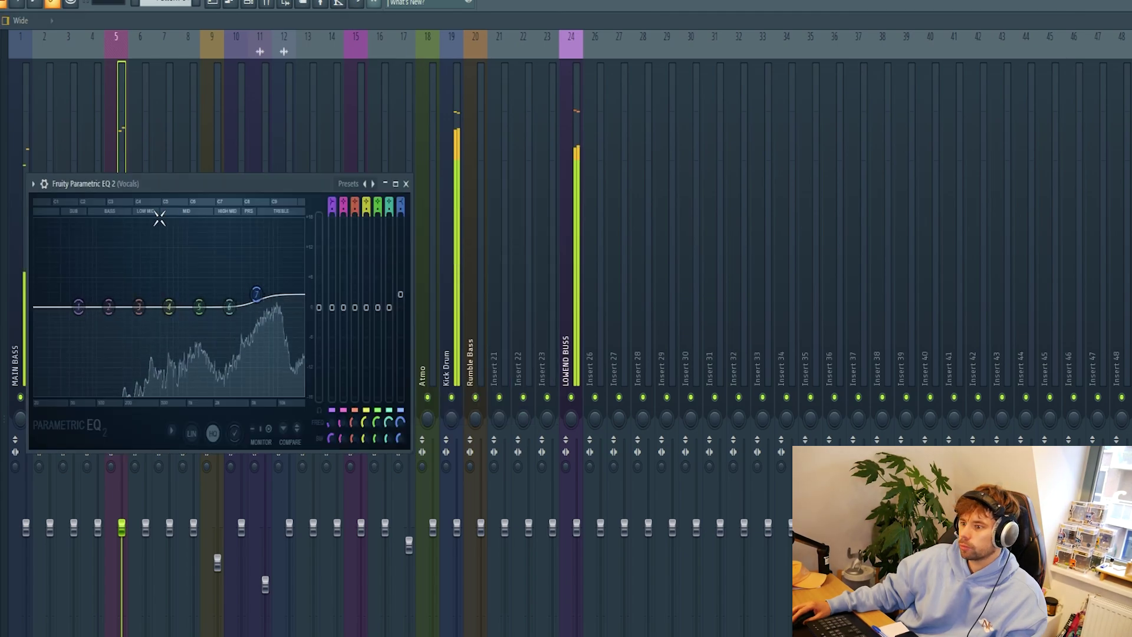
drag(179, 182, 332, 231)
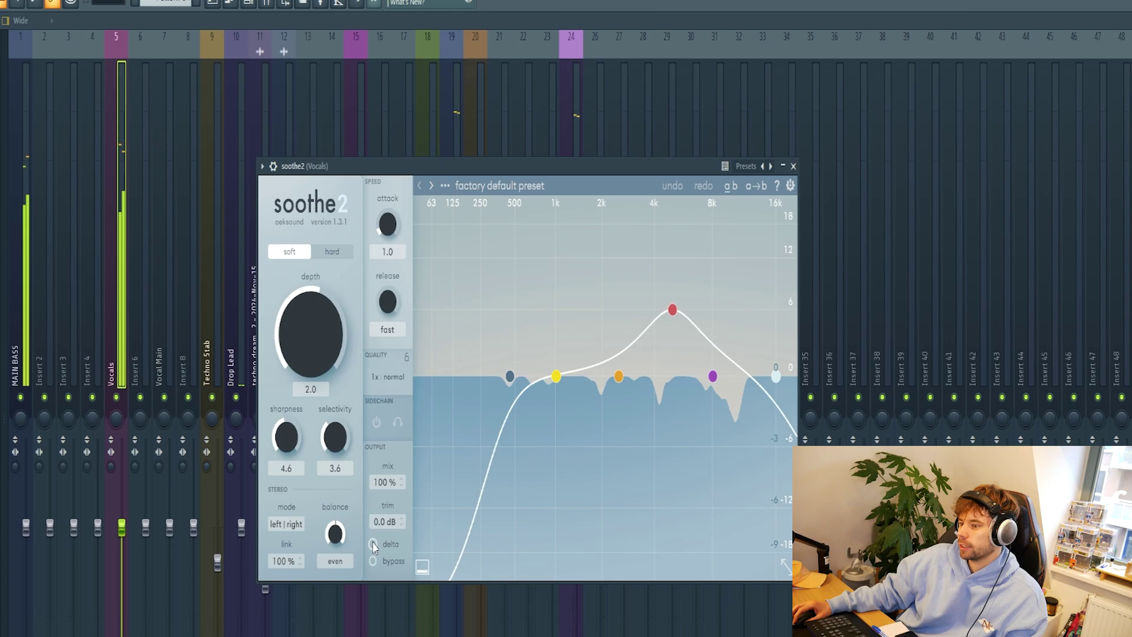
click(373, 544)
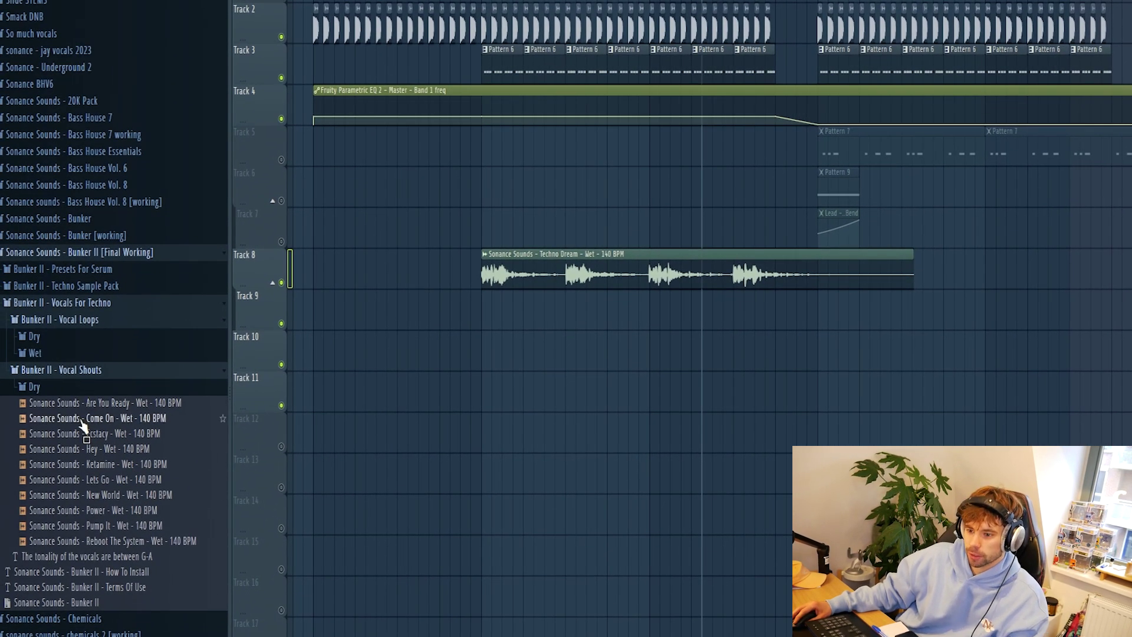
Audition the Bunker II wet vocal shouts, place the Lets Go shout on Track 9 at bar 16 and play the transition
click(82, 421)
click(82, 435)
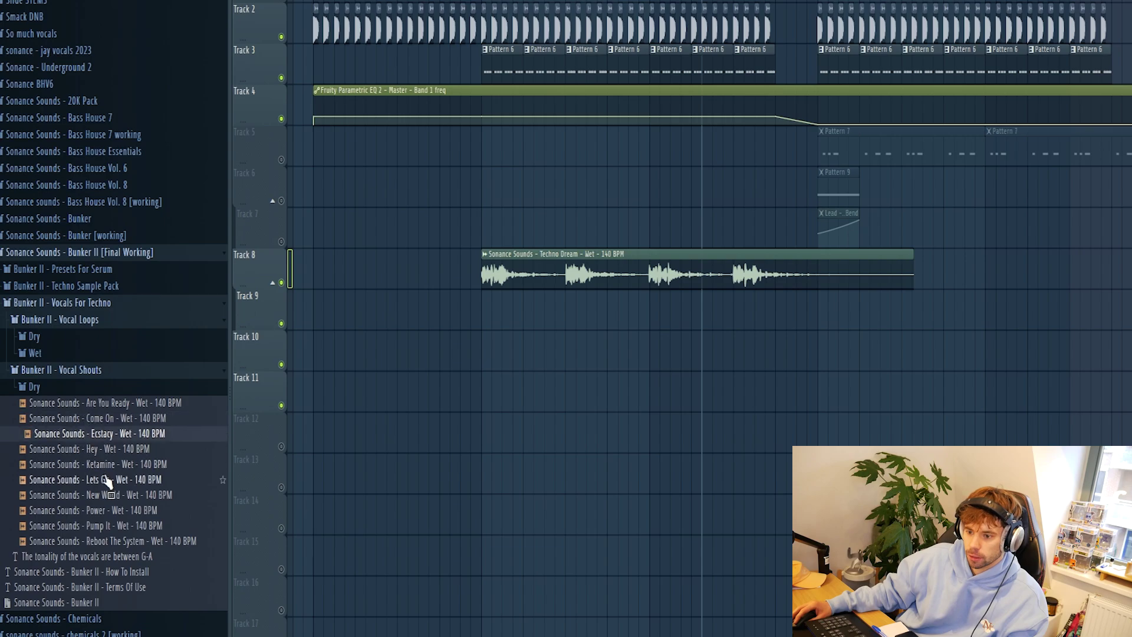
click(115, 512)
click(117, 481)
drag(117, 481, 781, 316)
key(space)
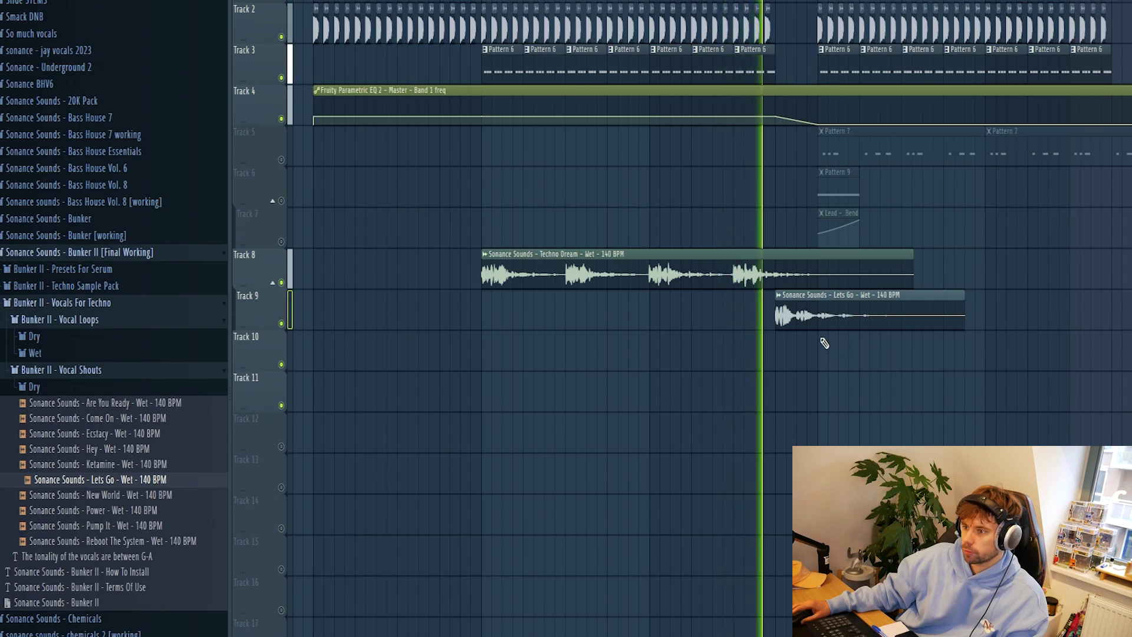
scroll(737, 349, down, 2)
scroll(416, 377, up, 1)
key(space)
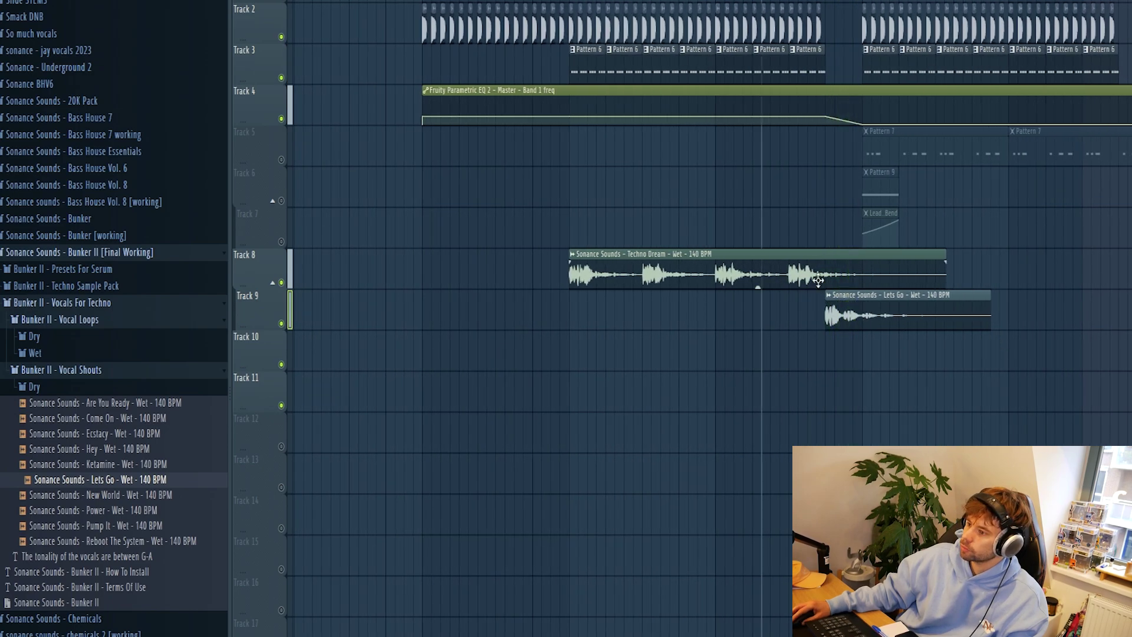
Slice the Lets Go vocal clip on Track 9 at bar 17 and play it into the drop
double_click(819, 280)
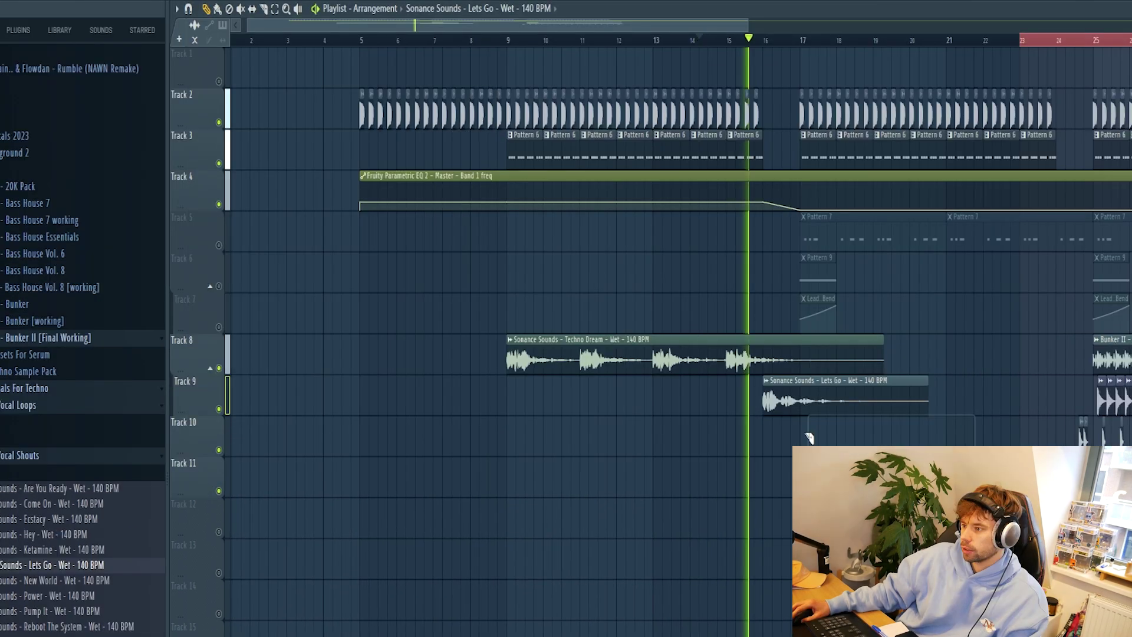
drag(800, 428, 800, 386)
click(206, 9)
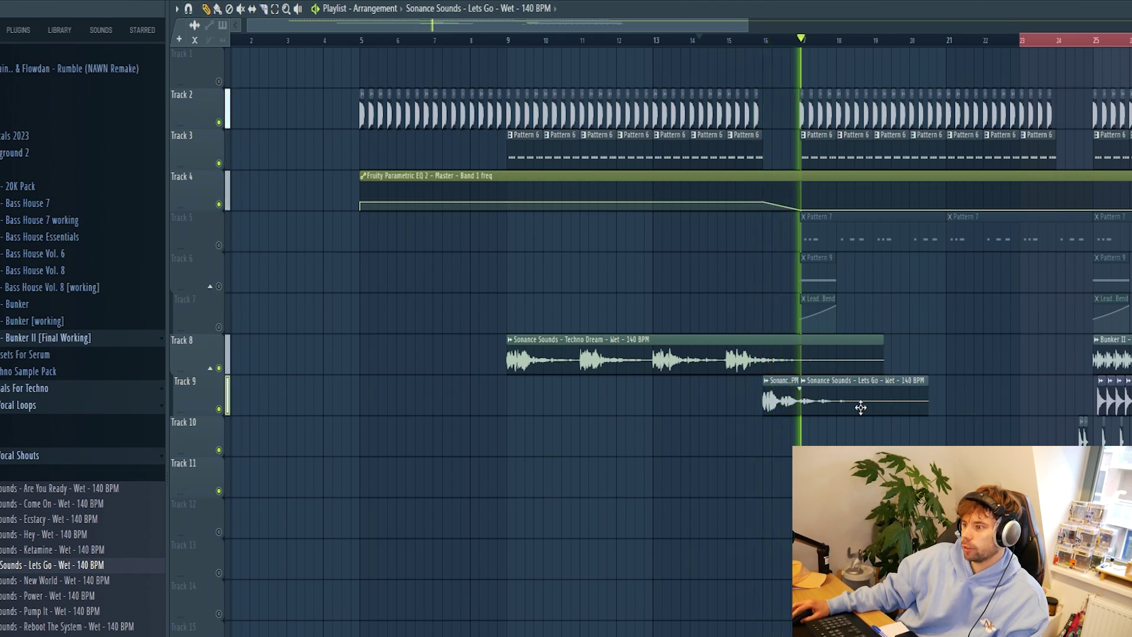
key(space)
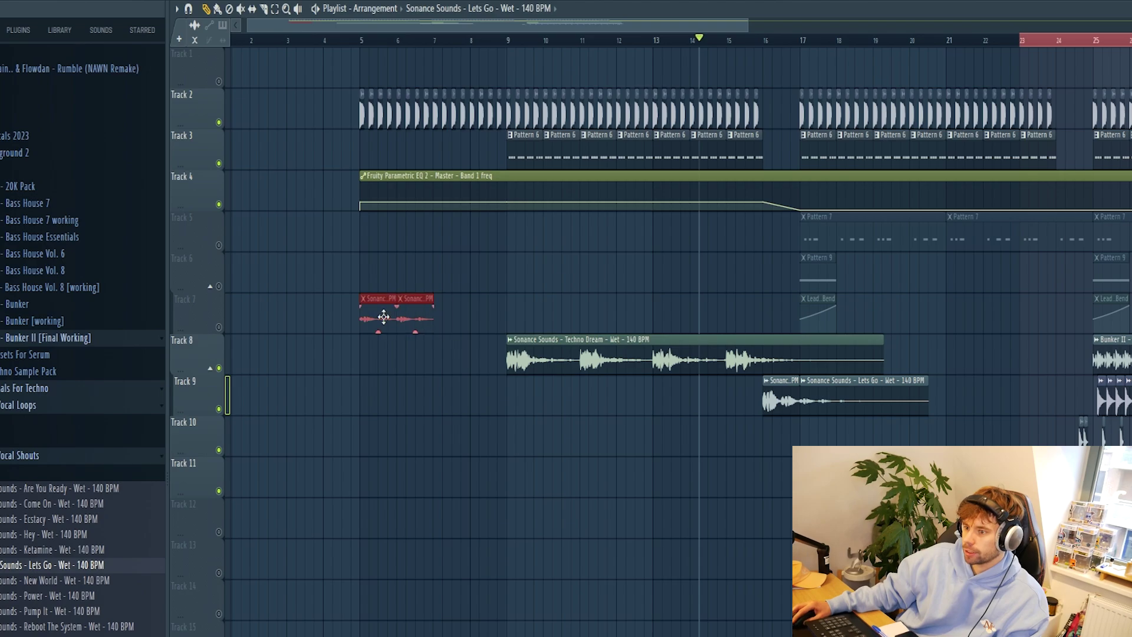
Unmute Track 7, repeat the one-bar vocal slice from bar 5 up to bar 17 and play it from bar 5
click(219, 327)
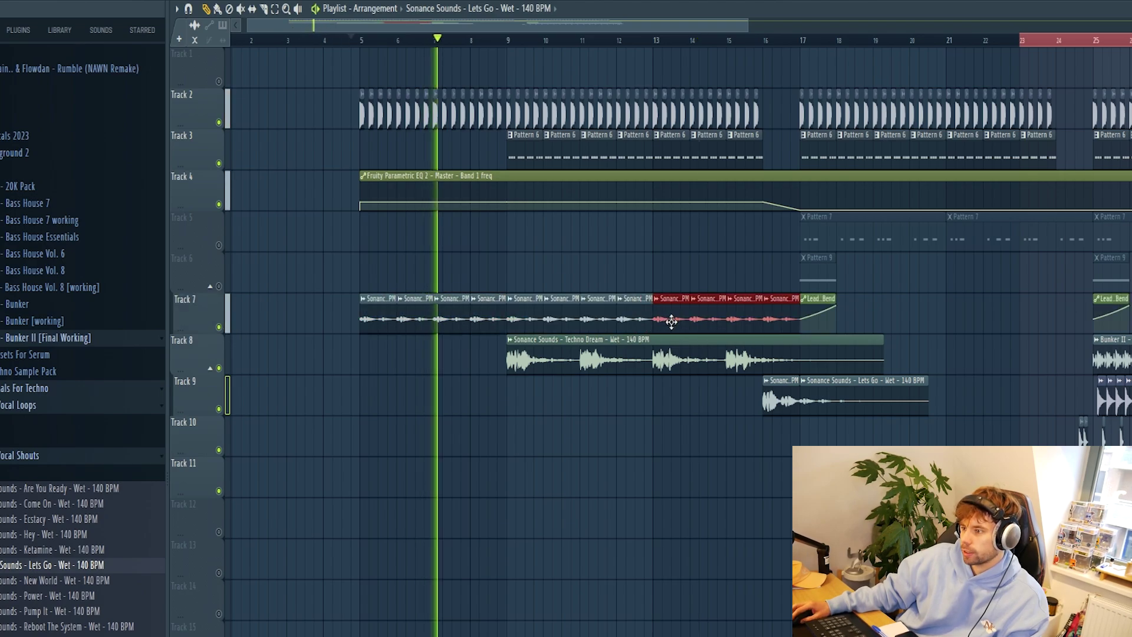
ctrl+click(485, 519)
scroll(421, 470, down, 3)
scroll(313, 480, up, 3)
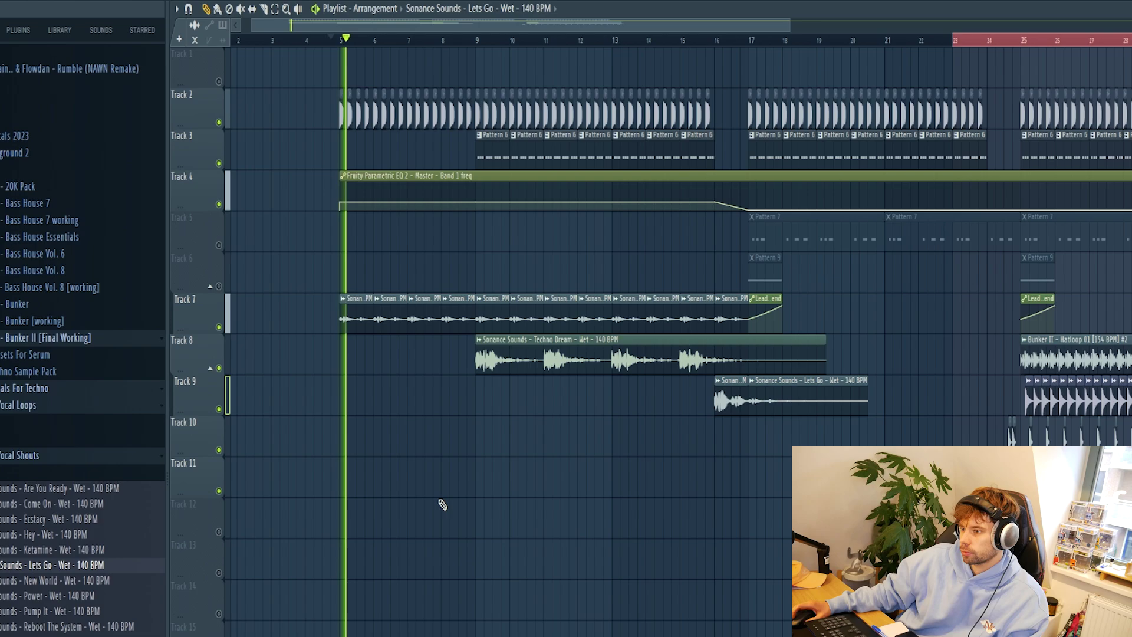
Copy both Lets Go clip pieces to Track 12 at bar 24 and play the transition into bar 25
drag(731, 396, 843, 394)
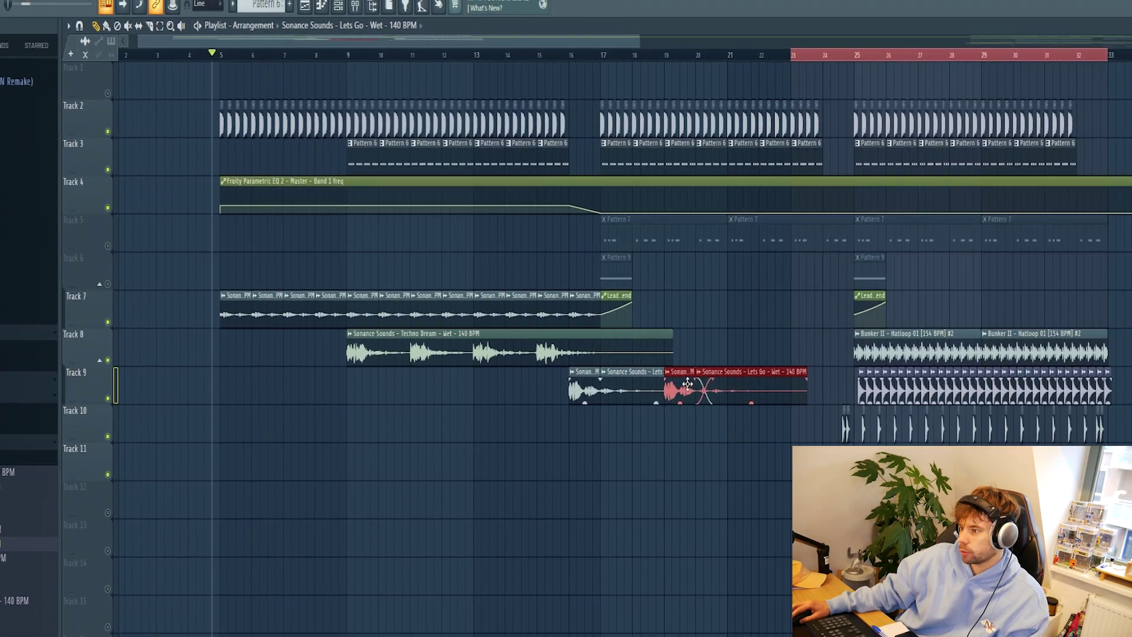
drag(687, 384, 855, 521)
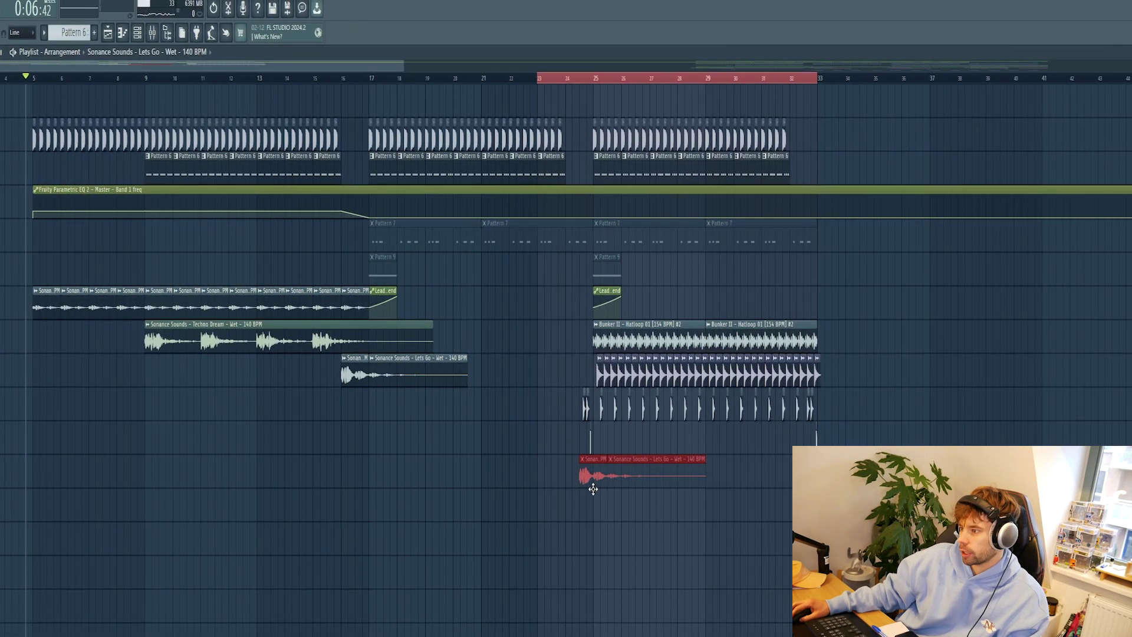
scroll(655, 579, up, 2)
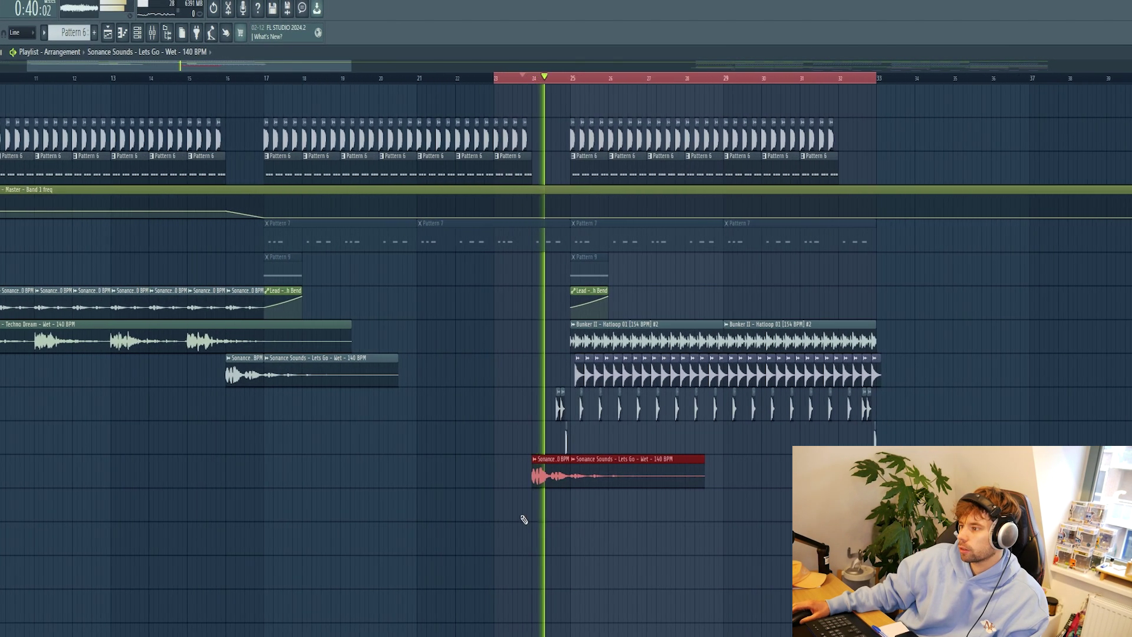
scroll(628, 530, up, 3)
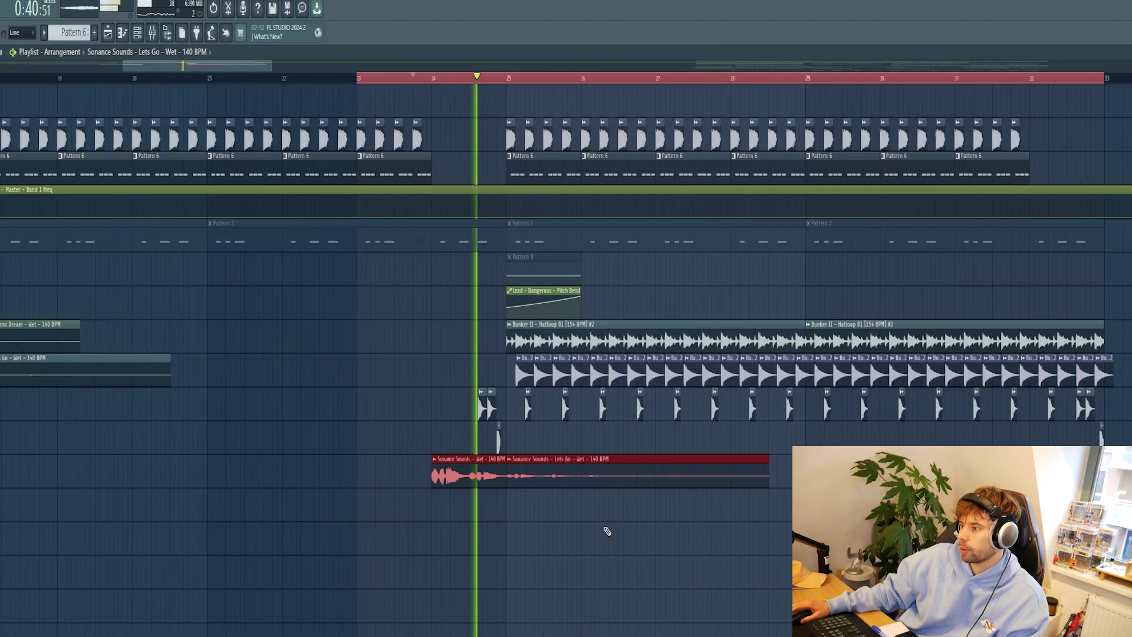
key(space)
Audition the Downlifter clips on Track 14 and check the channel settings of the reversed techno dream_2 clip on Track 15
scroll(470, 541, down, 5)
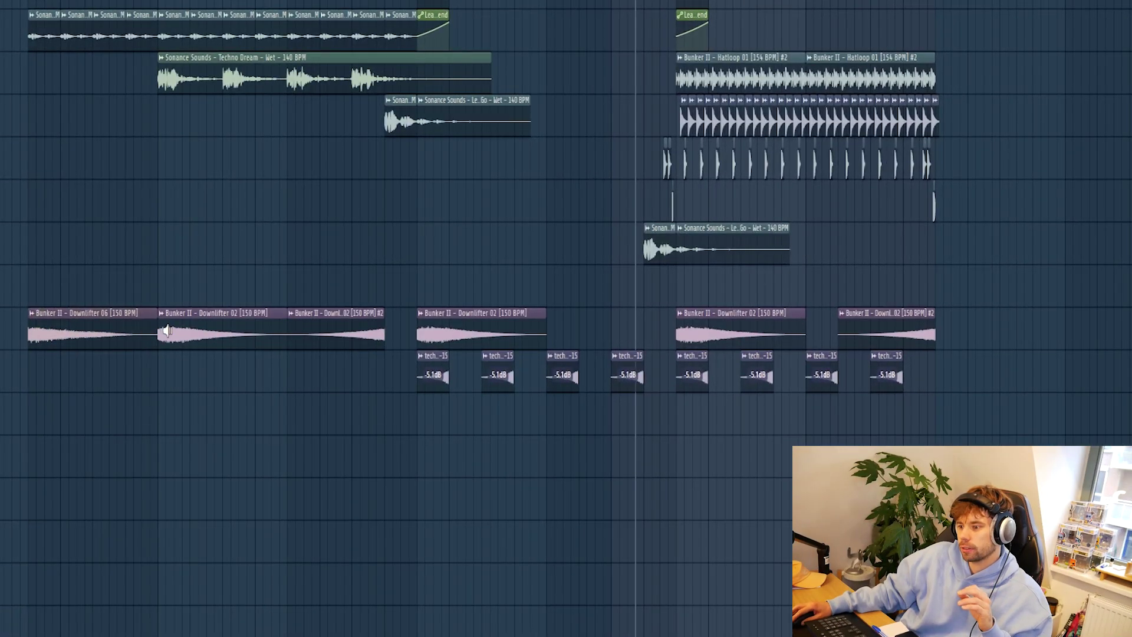
drag(167, 332, 167, 331)
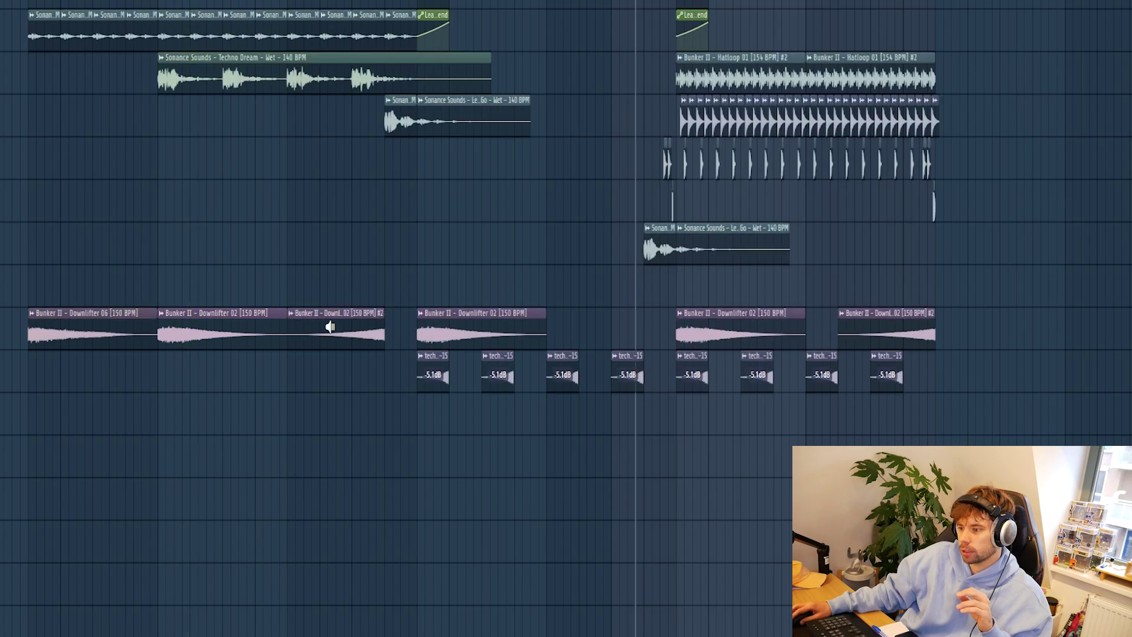
drag(331, 327, 365, 334)
drag(912, 324, 902, 320)
scroll(433, 375, up, 3)
drag(417, 374, 416, 374)
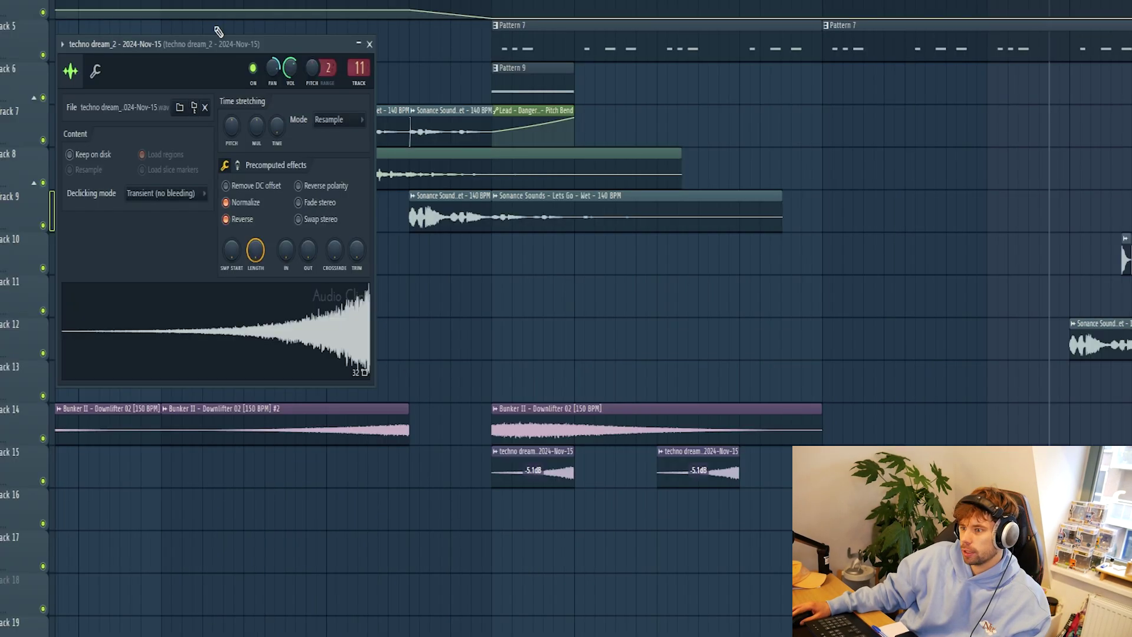
key(Escape)
scroll(532, 319, down, 3)
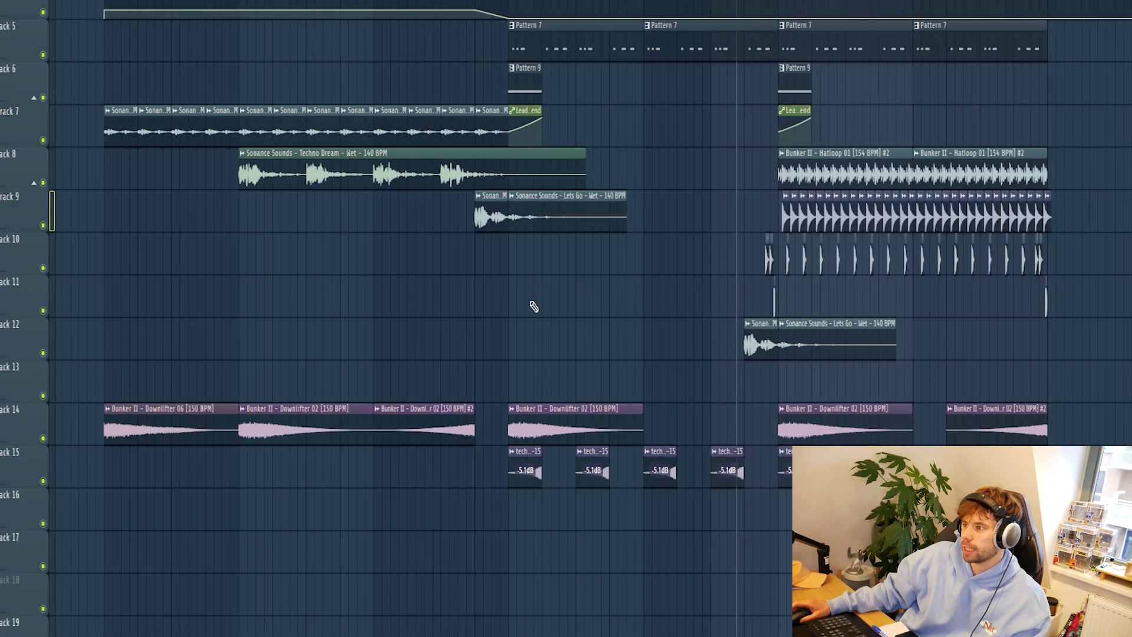
Place the Pluck - Joy - Macro 1 automation below Pattern 6 at bar 17, play it, and repeat it every four bars to bar 33
drag(491, 511, 455, 206)
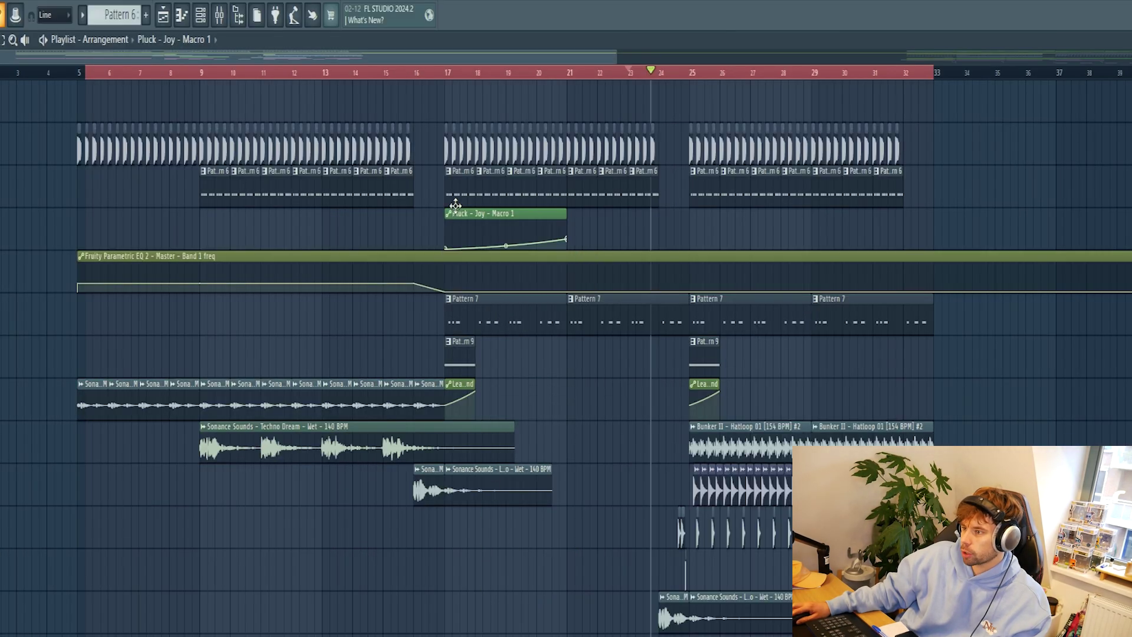
scroll(539, 215, up, 4)
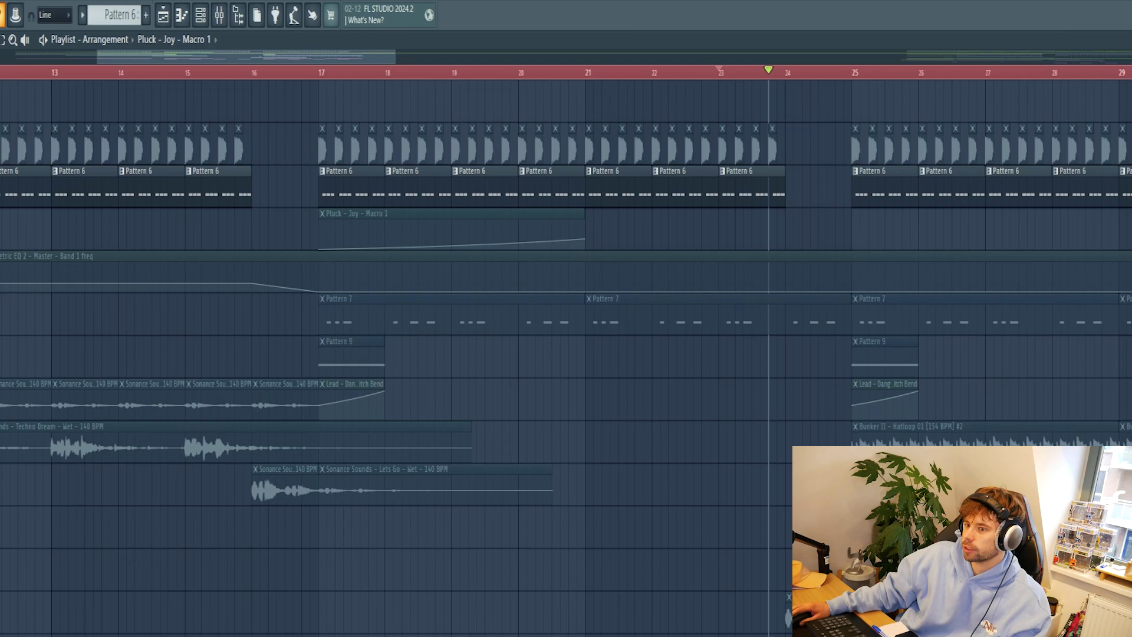
click(324, 71)
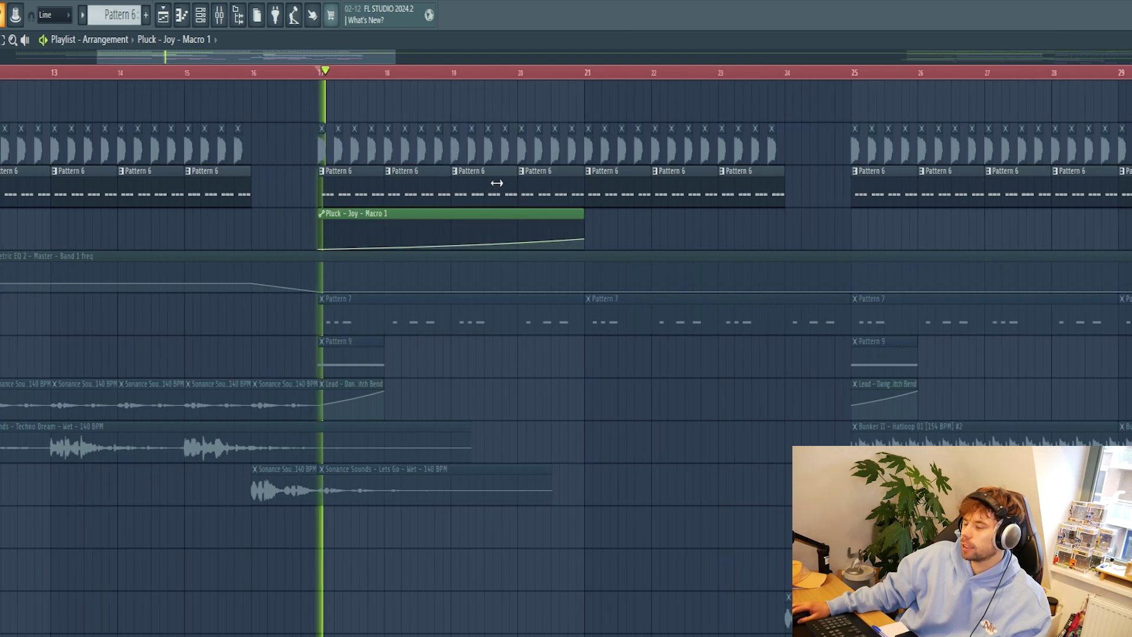
drag(579, 212, 850, 213)
click(523, 74)
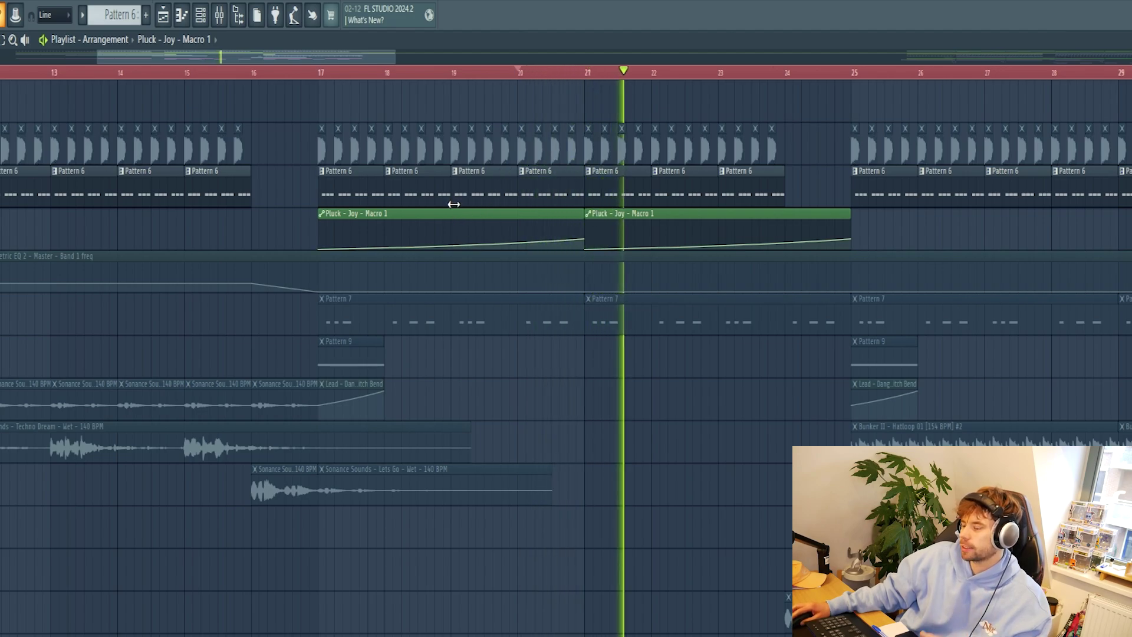
drag(454, 209, 905, 204)
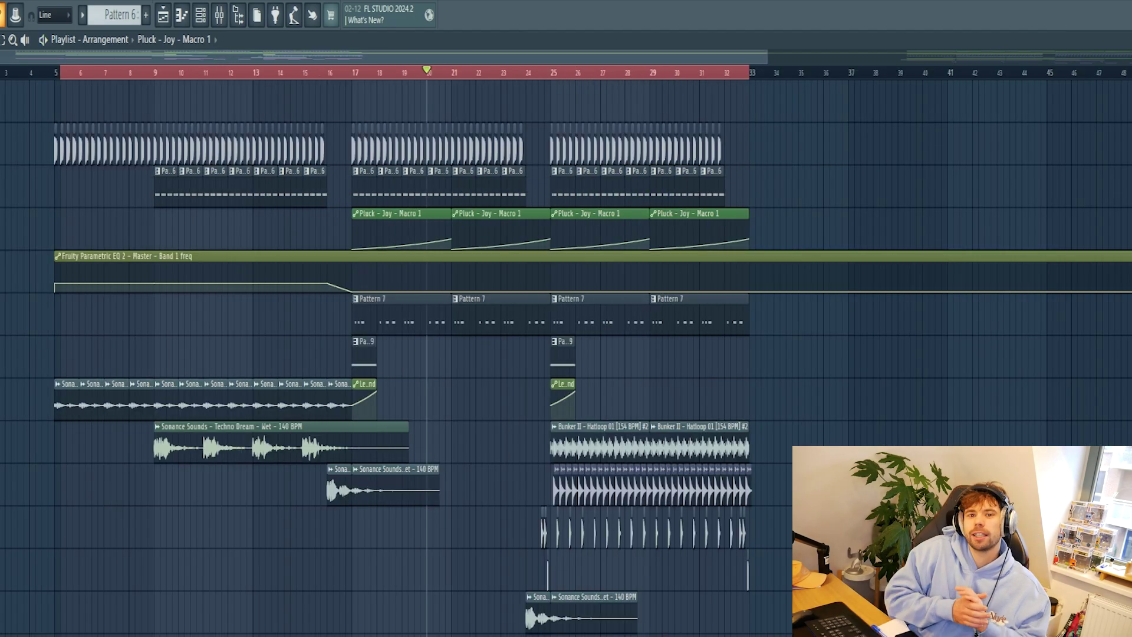